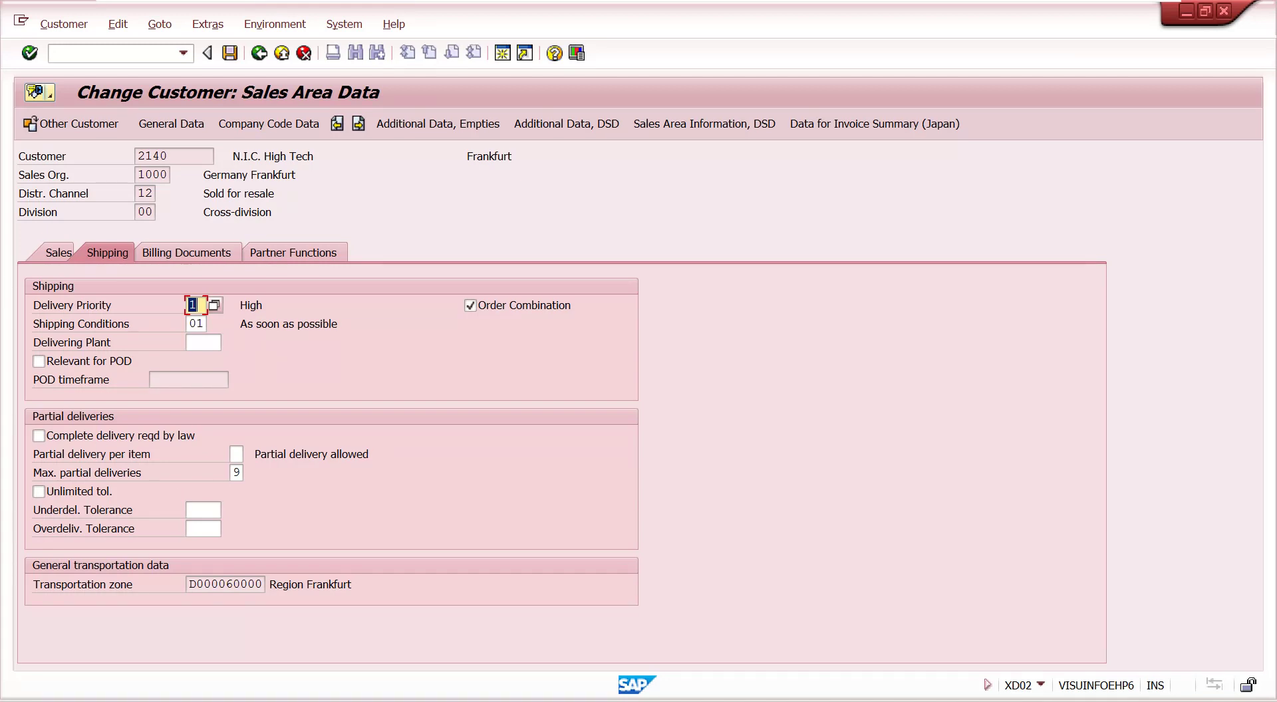
{"action": "left_click", "coordinate": [120, 52]}
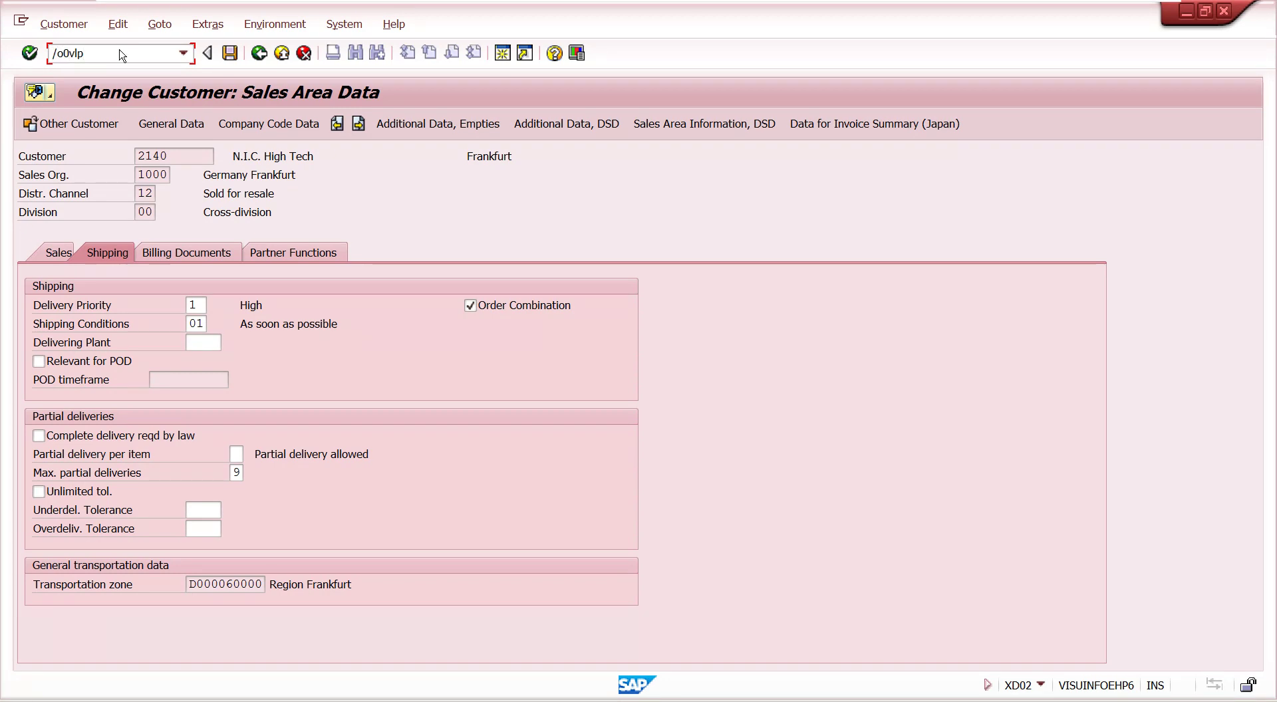
{"action": "key", "text": "Return"}
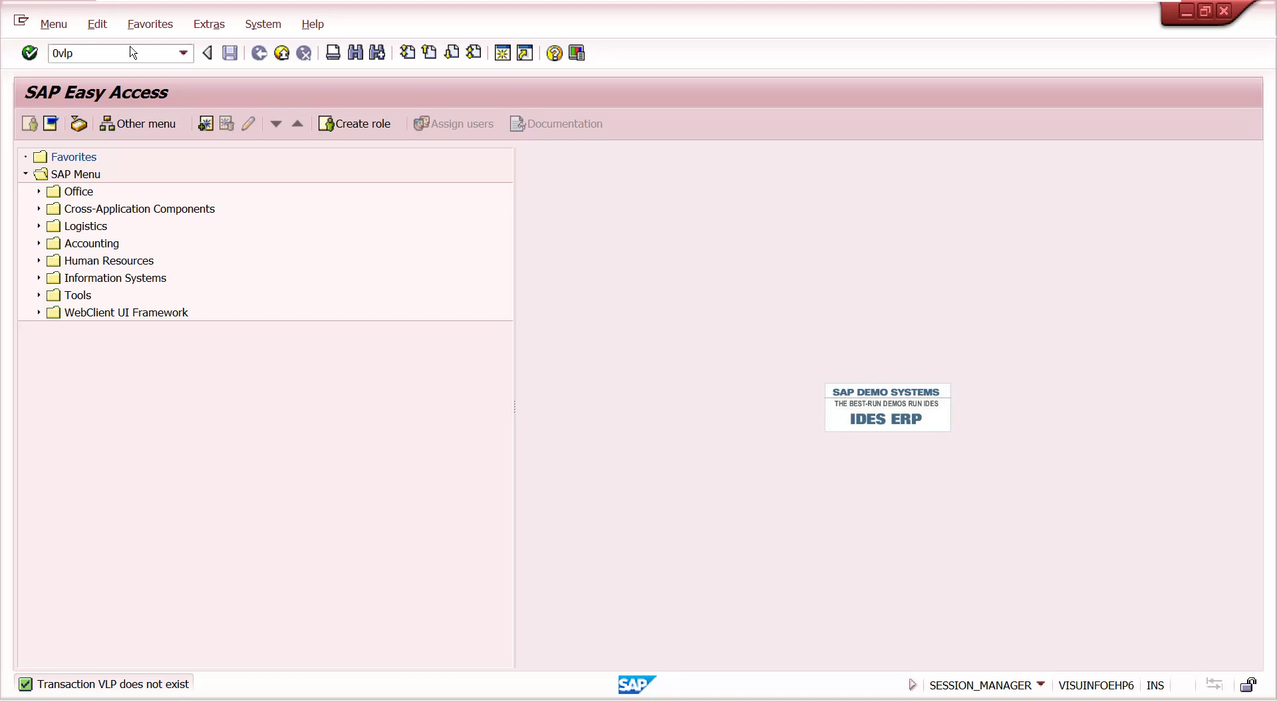
{"action": "key", "text": "Return"}
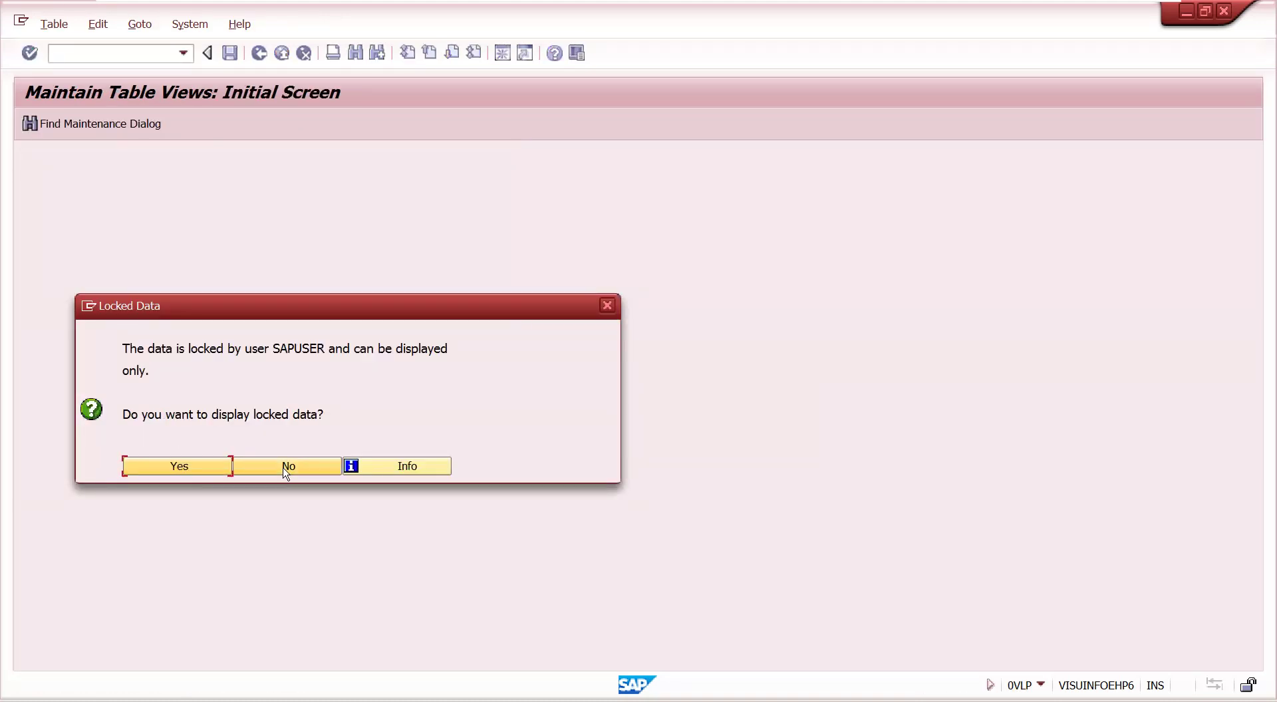
{"action": "left_click", "coordinate": [287, 467]}
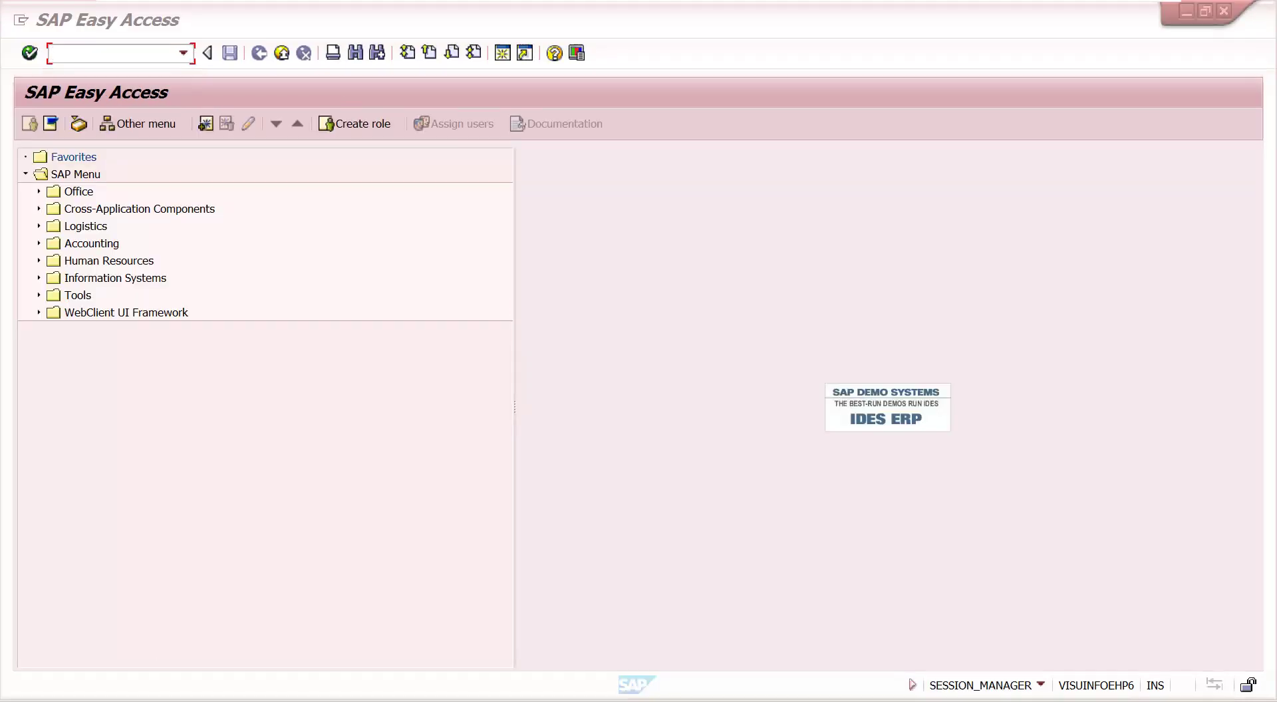
Review the overdelivery check setting of item category TAN in the already open delivery item categories session.
{"action": "left_click", "coordinate": [167, 701]}
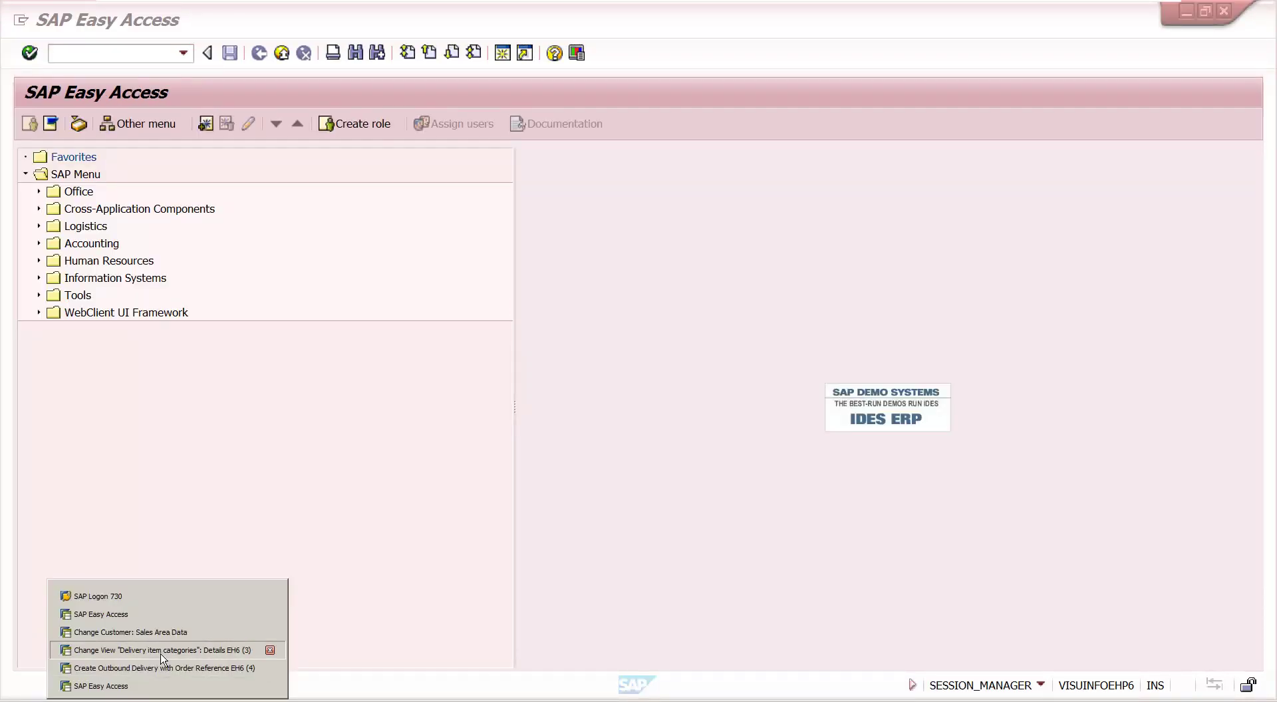
{"action": "left_click", "coordinate": [163, 655]}
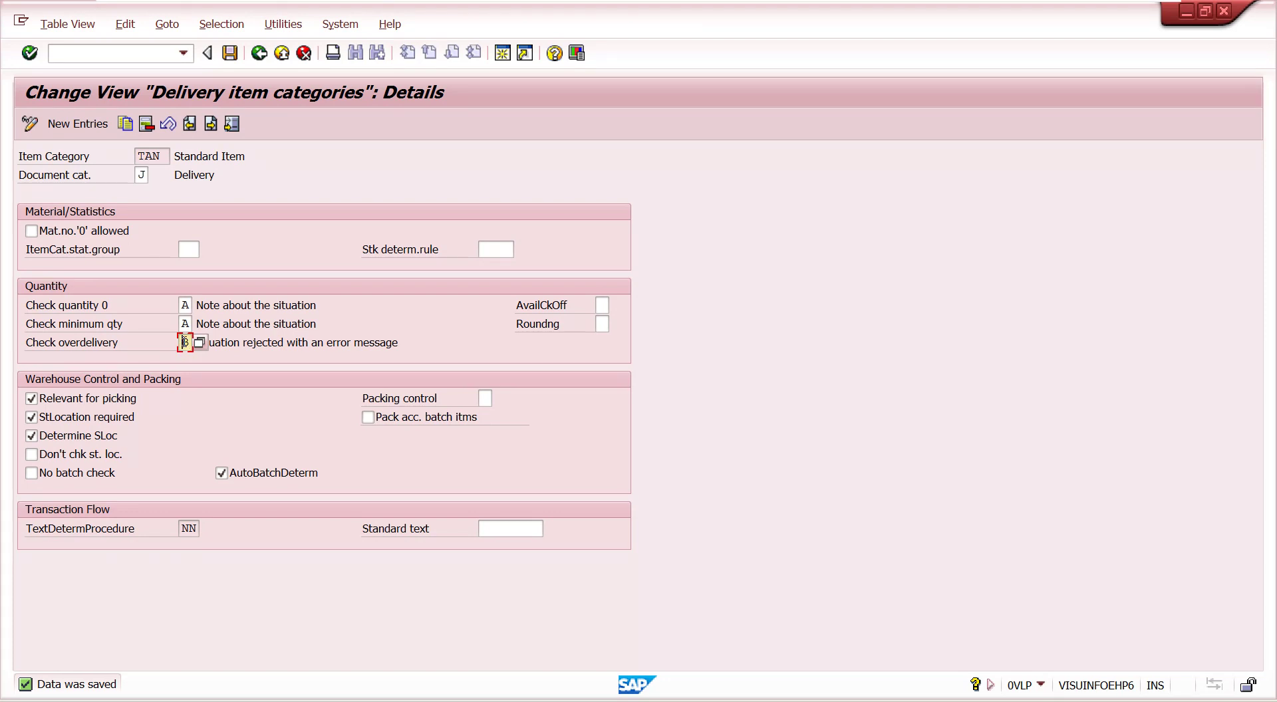
{"action": "left_click", "coordinate": [247, 343]}
{"action": "left_click", "coordinate": [1188, 11]}
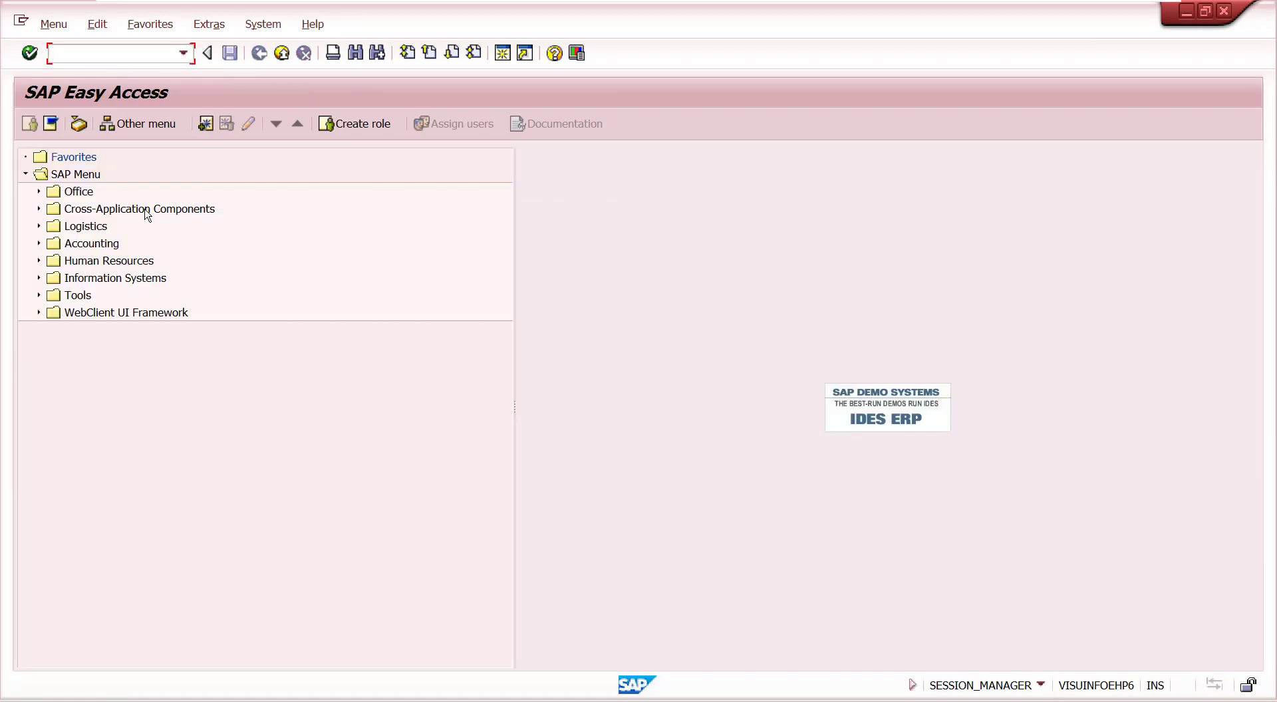
Return to the customer's sales area data session and start a standard order of type OR with VA01 in a new session.
{"action": "left_click", "coordinate": [168, 701]}
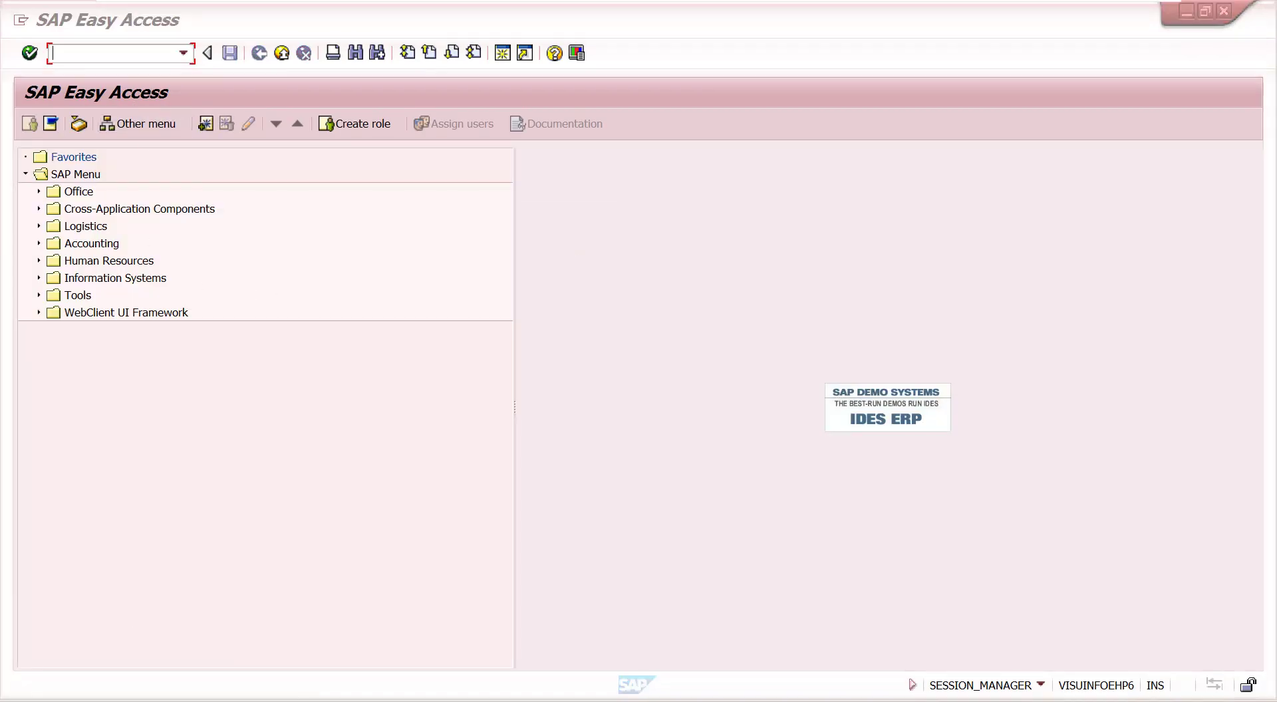
{"action": "left_click", "coordinate": [177, 636]}
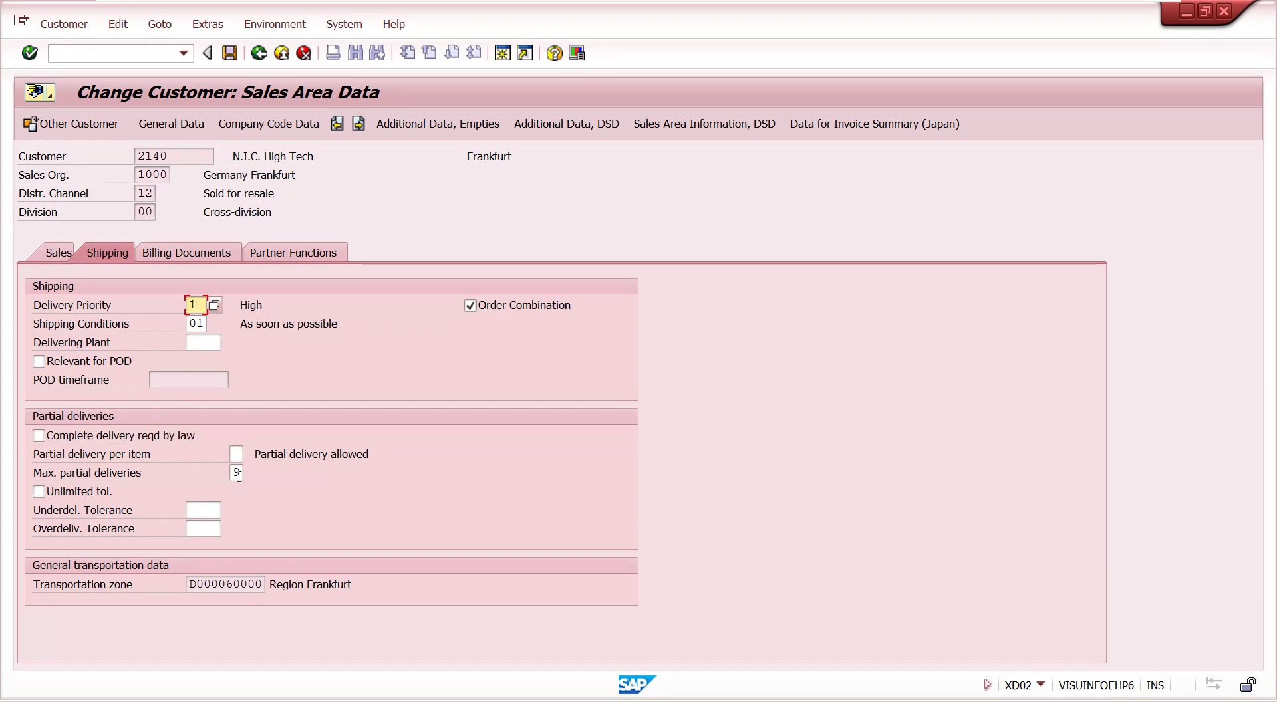
{"action": "left_click", "coordinate": [86, 52]}
{"action": "type", "text": "/ova0"}
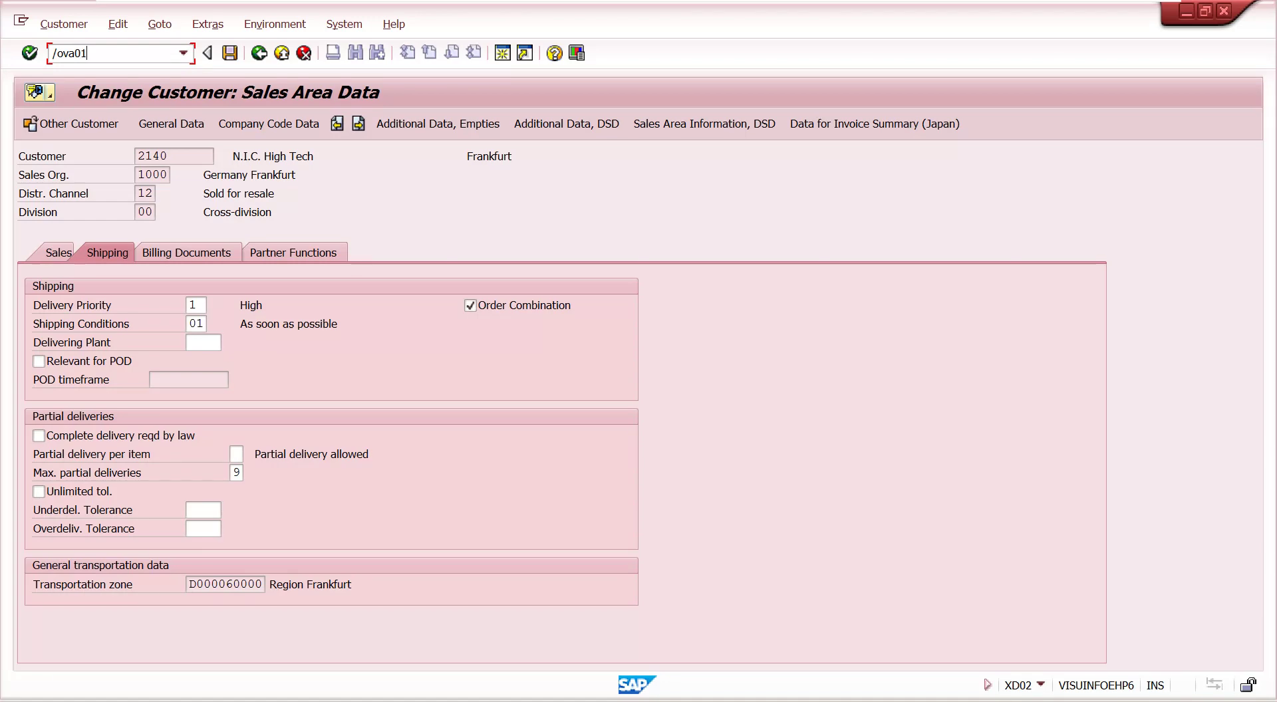
{"action": "type", "text": "1"}
{"action": "key", "text": "Return"}
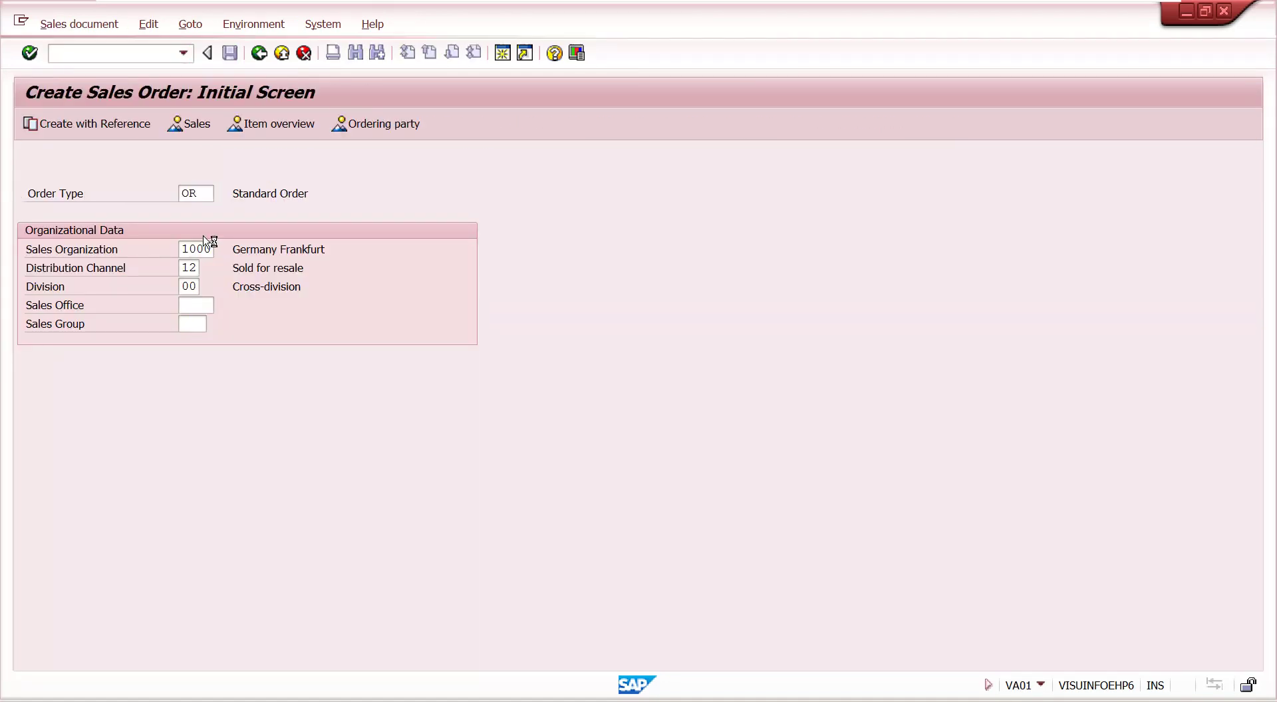
{"action": "key", "text": "Return"}
Enter the customer number as sold-to party, the purchase order number, and 08.09.2023 as the PO date.
{"action": "left_click", "coordinate": [176, 174]}
{"action": "left_click", "coordinate": [177, 189]}
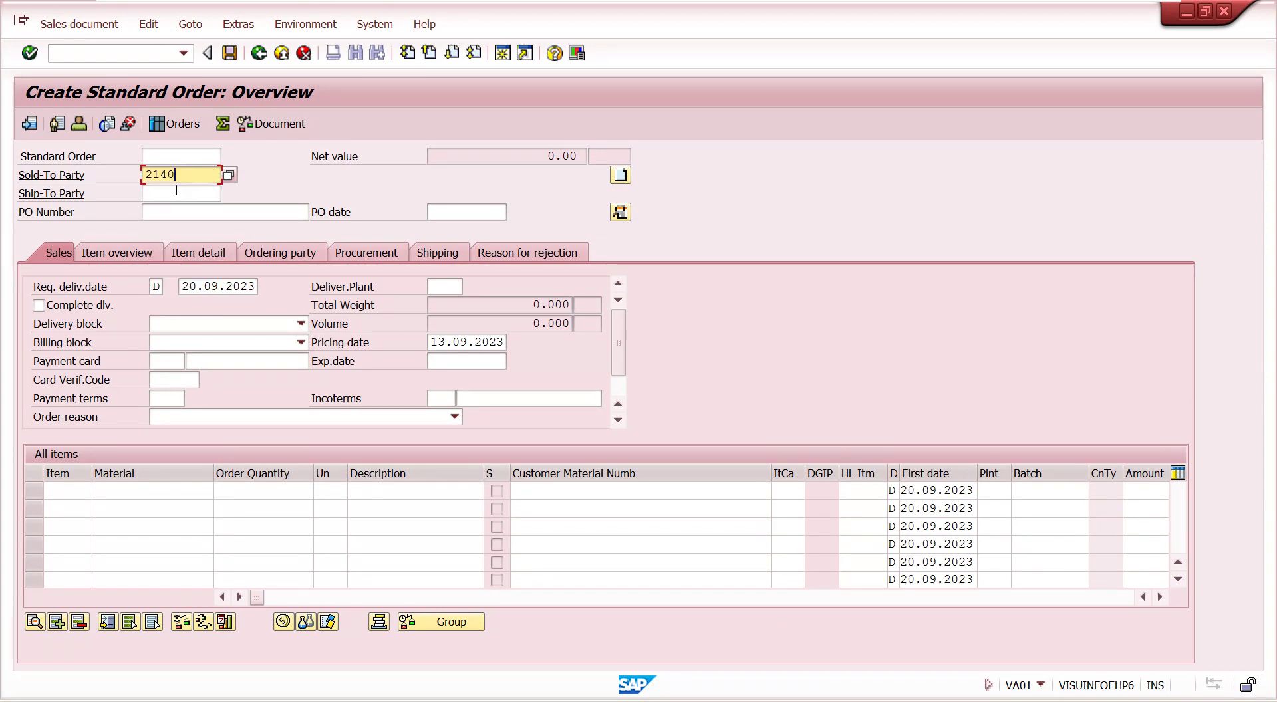
{"action": "left_click", "coordinate": [204, 216]}
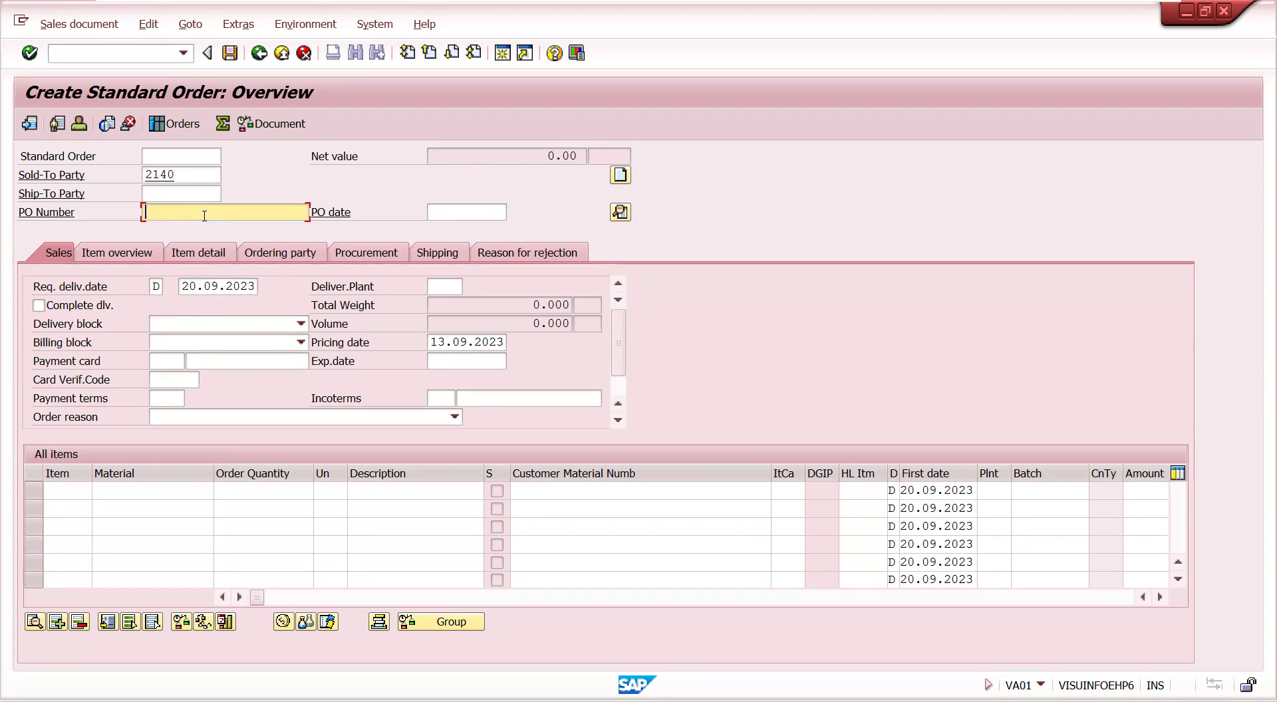
{"action": "type", "text": "14324"}
{"action": "left_click", "coordinate": [475, 213]}
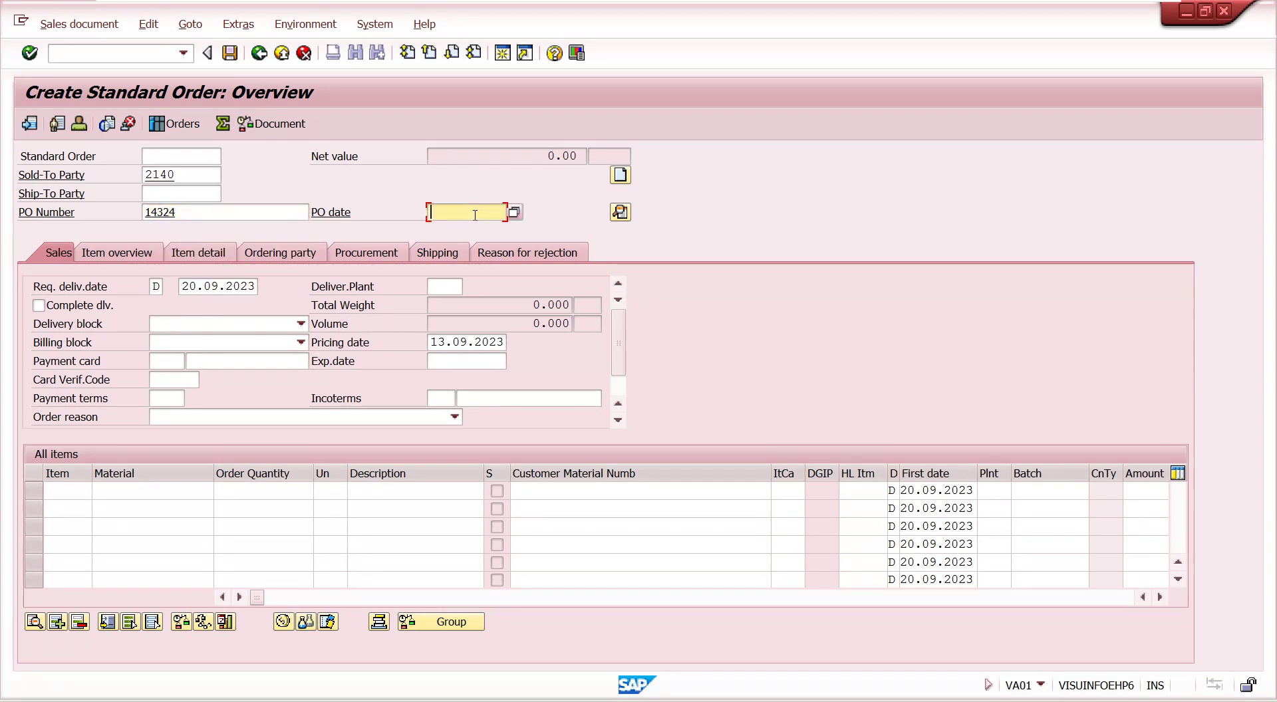
{"action": "left_click", "coordinate": [475, 213]}
{"action": "left_click", "coordinate": [465, 223]}
Add an order item for 10 pieces of material m-06 and accept its delivery proposal for 21.09.2023.
{"action": "left_click", "coordinate": [167, 498]}
{"action": "left_click", "coordinate": [165, 496]}
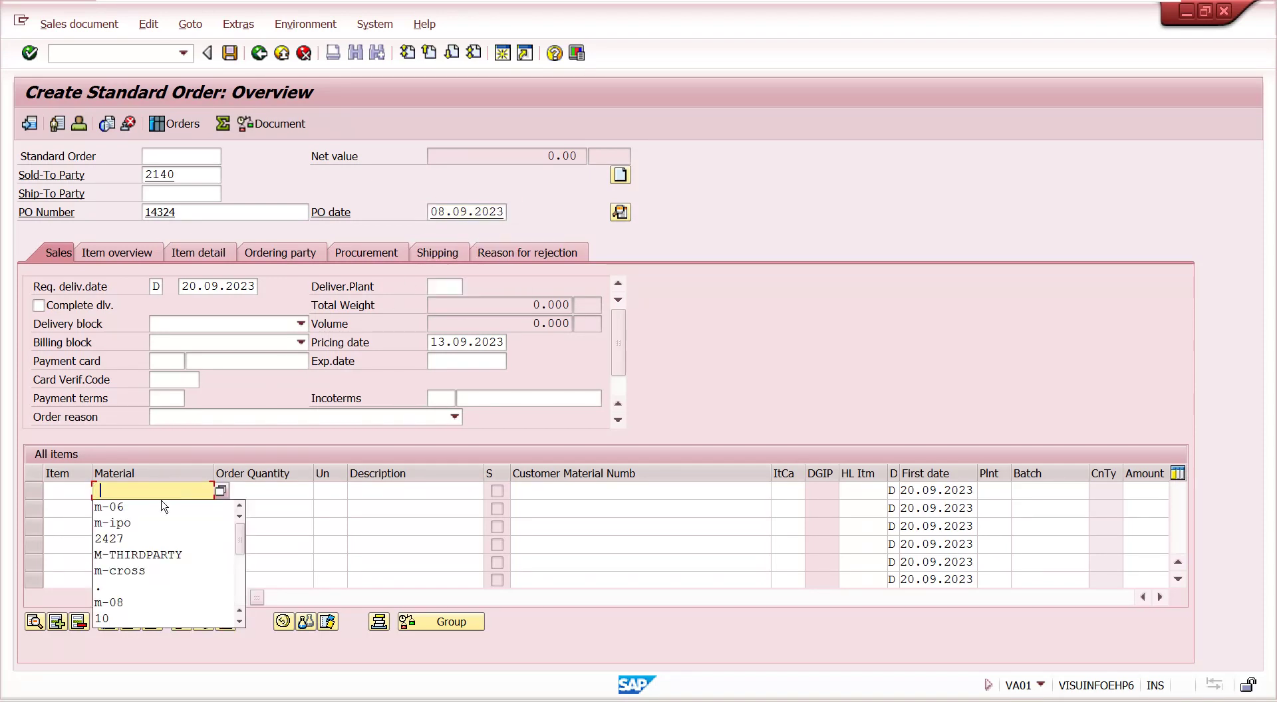
{"action": "left_click", "coordinate": [156, 507]}
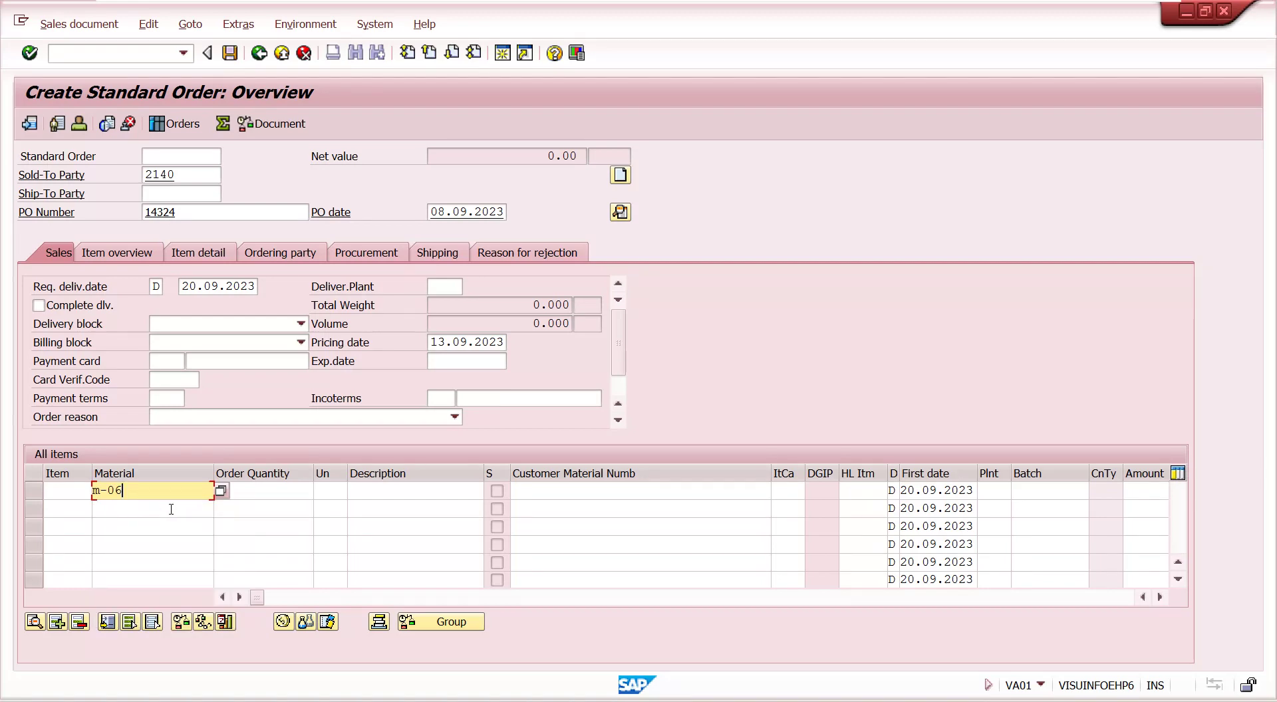
{"action": "left_click", "coordinate": [272, 490]}
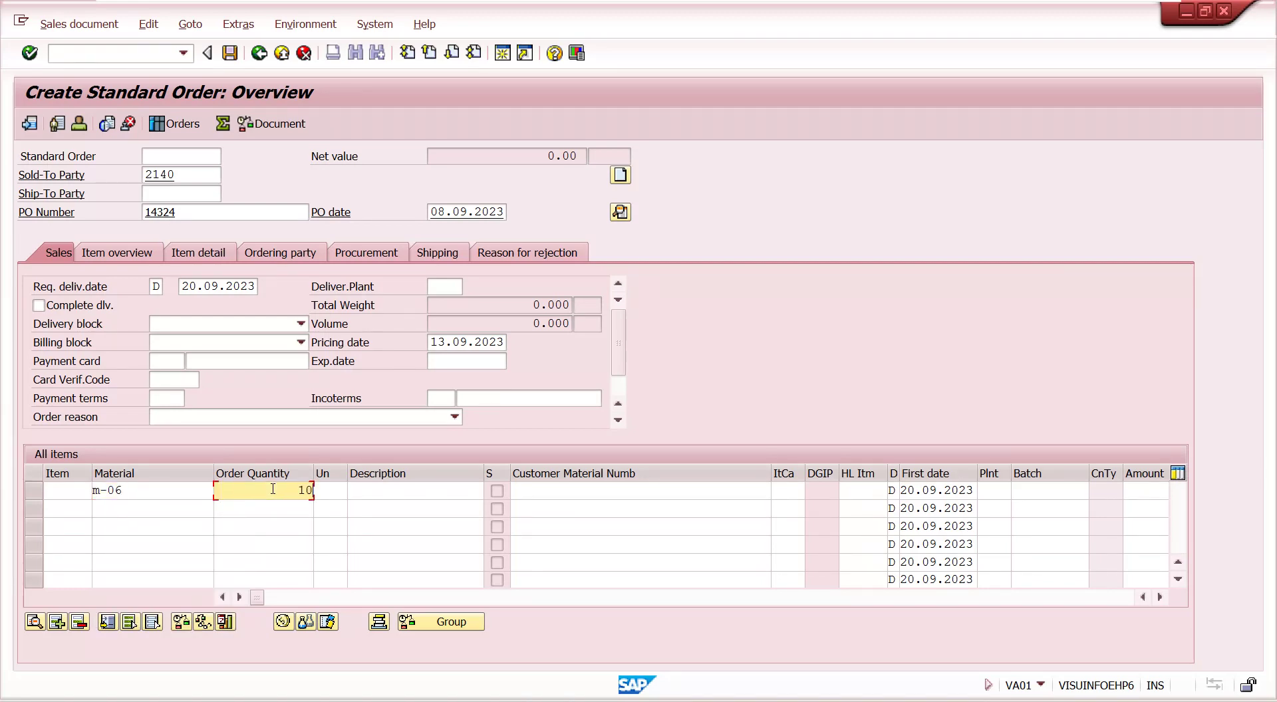
{"action": "key", "text": "Return"}
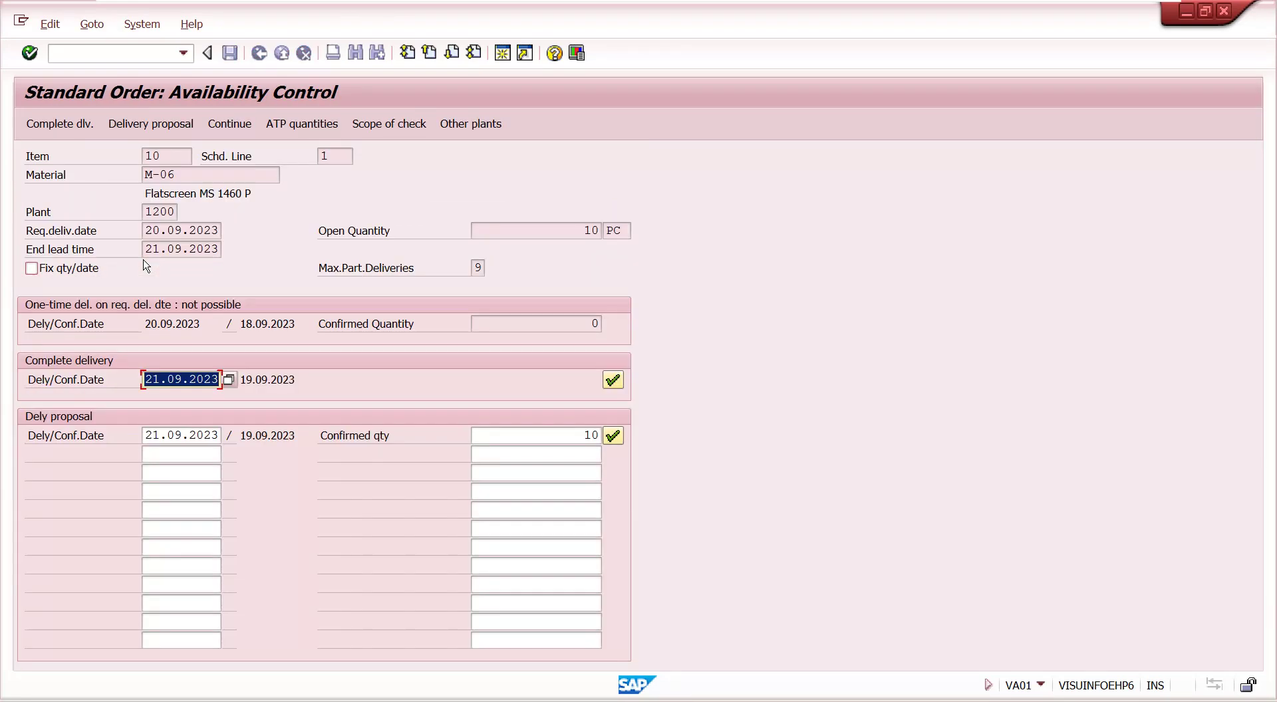
{"action": "left_click", "coordinate": [613, 436]}
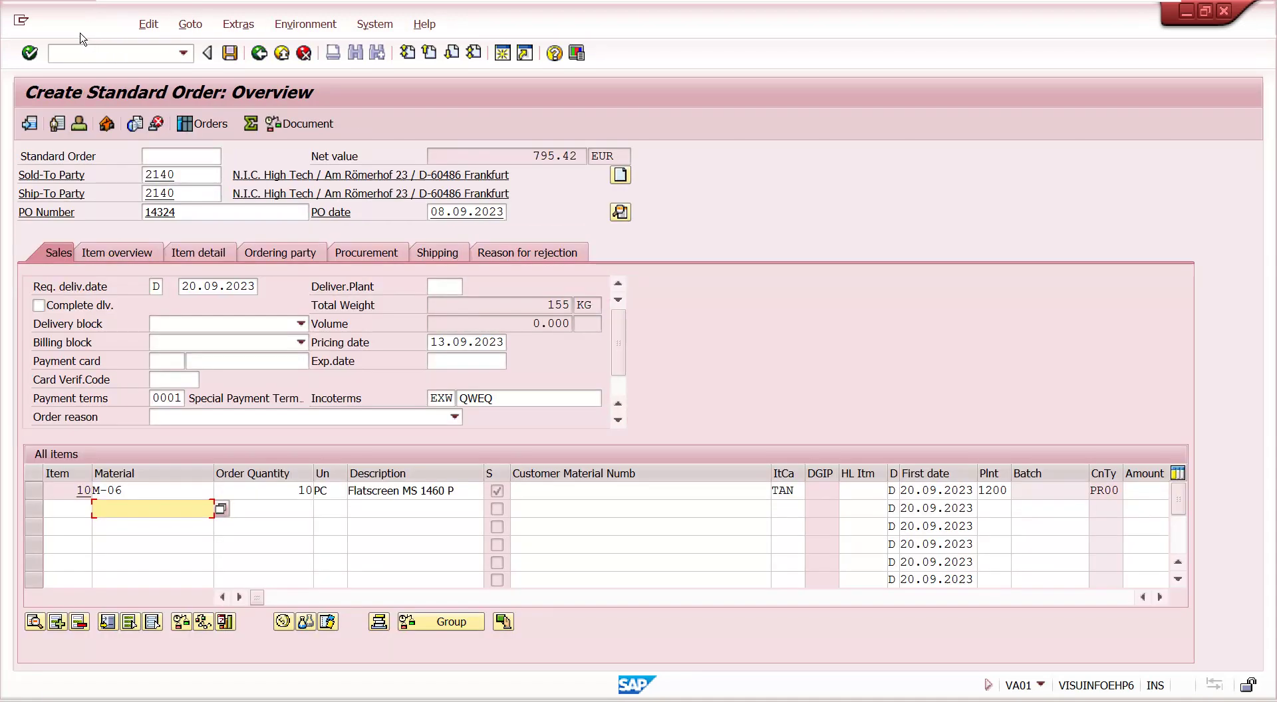
Create the outbound delivery directly from the sales order and try to set item M-06's delivery quantity to 11.
{"action": "left_click", "coordinate": [79, 25]}
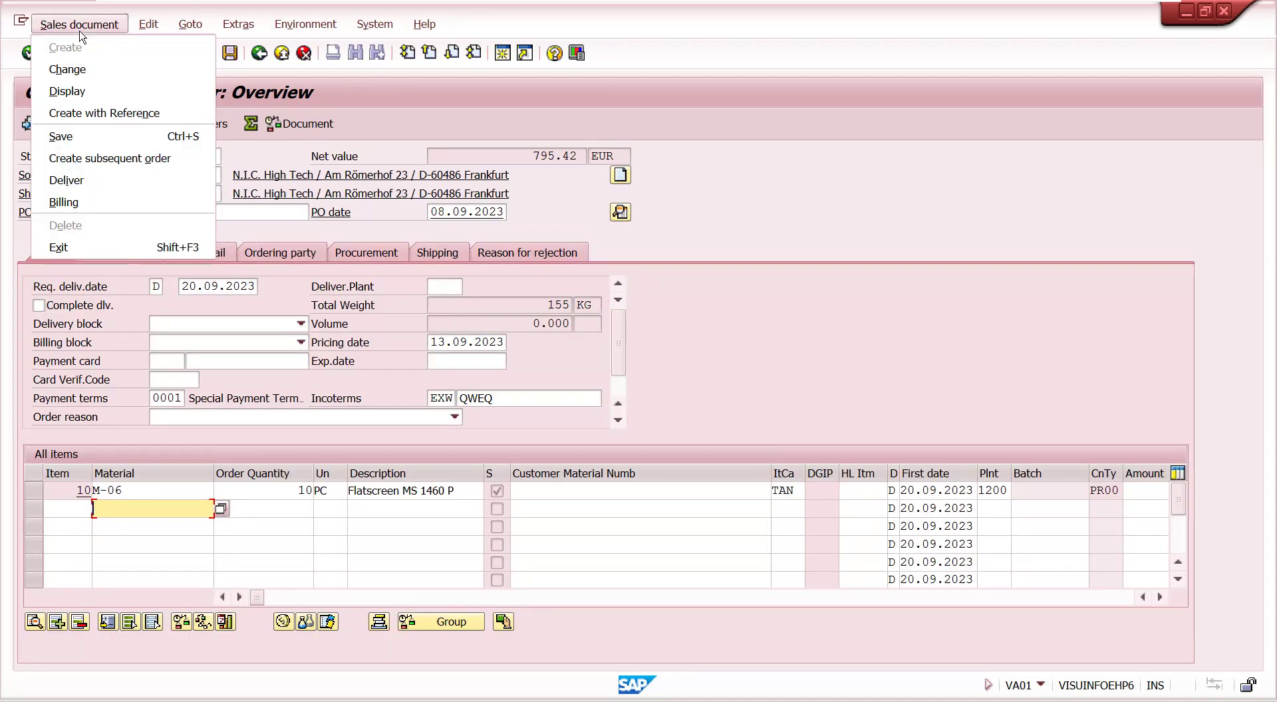
{"action": "left_click", "coordinate": [94, 183]}
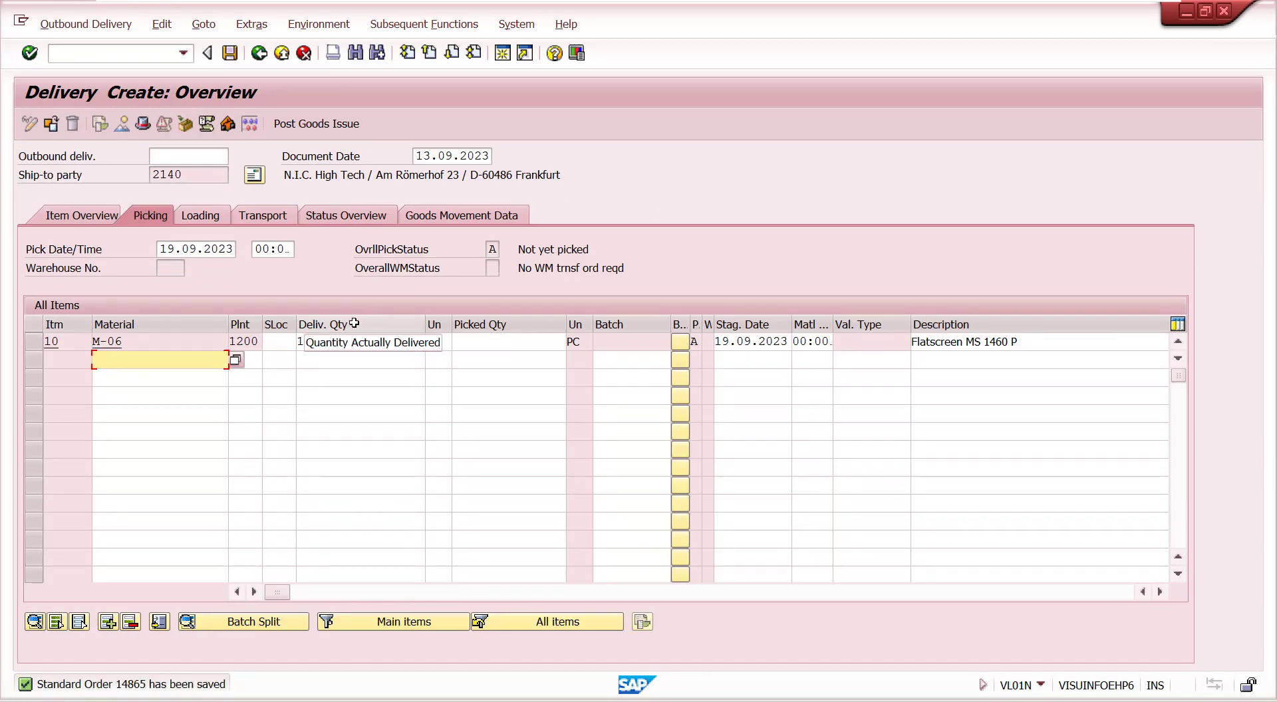
{"action": "left_click", "coordinate": [334, 343]}
{"action": "key", "text": "BackSpace"}
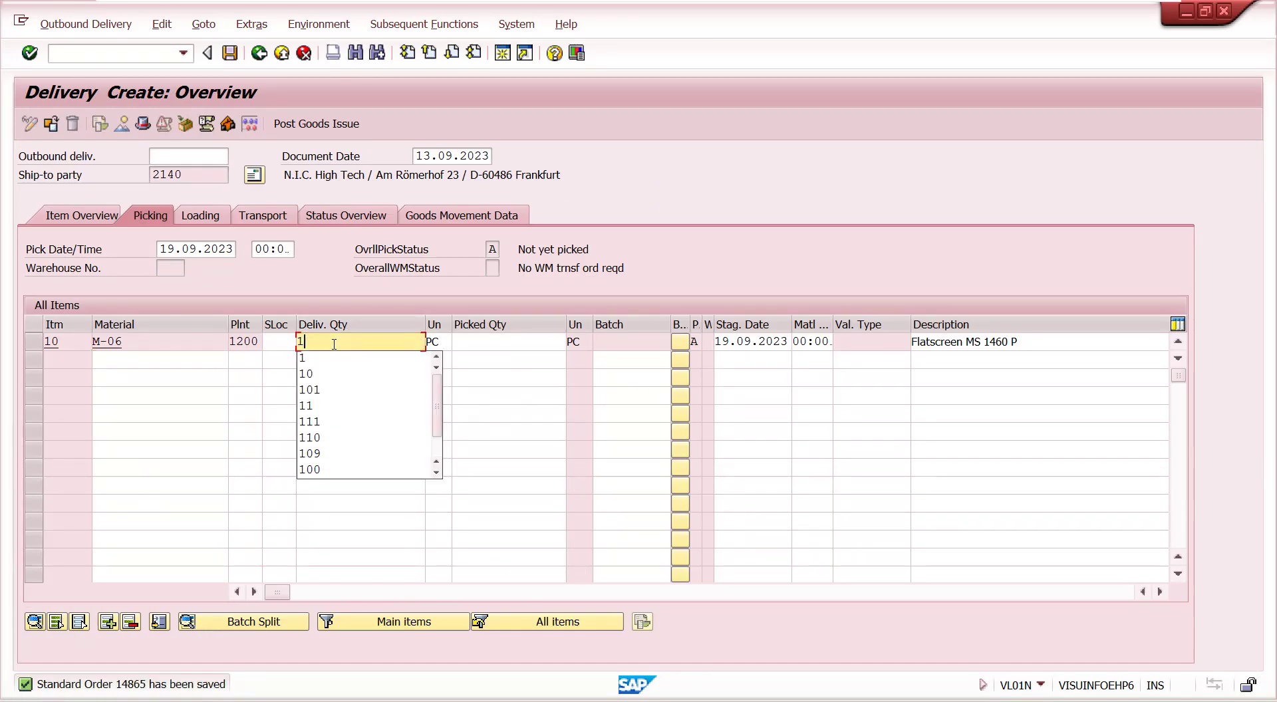
{"action": "type", "text": "1"}
{"action": "key", "text": "Return"}
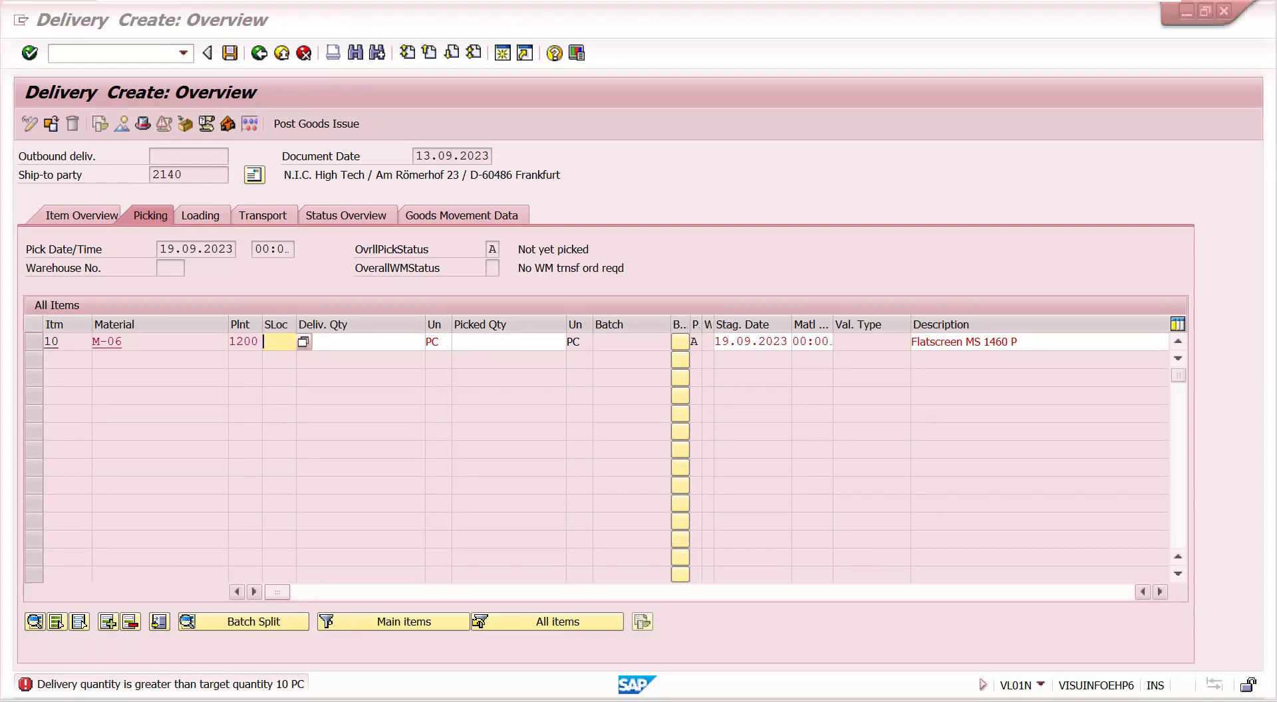
Recheck how the Check overdelivery setting is configured for item category TAN in the delivery item categories.
{"action": "left_click", "coordinate": [190, 701]}
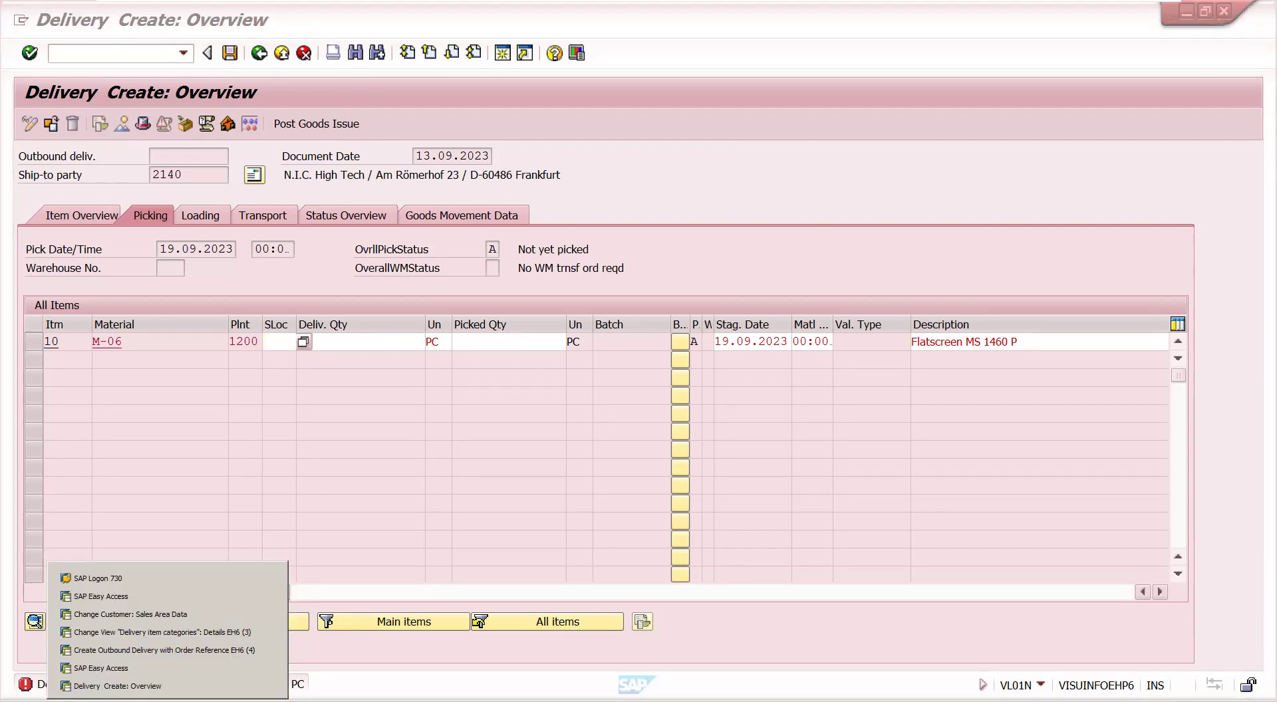
{"action": "left_click", "coordinate": [189, 632]}
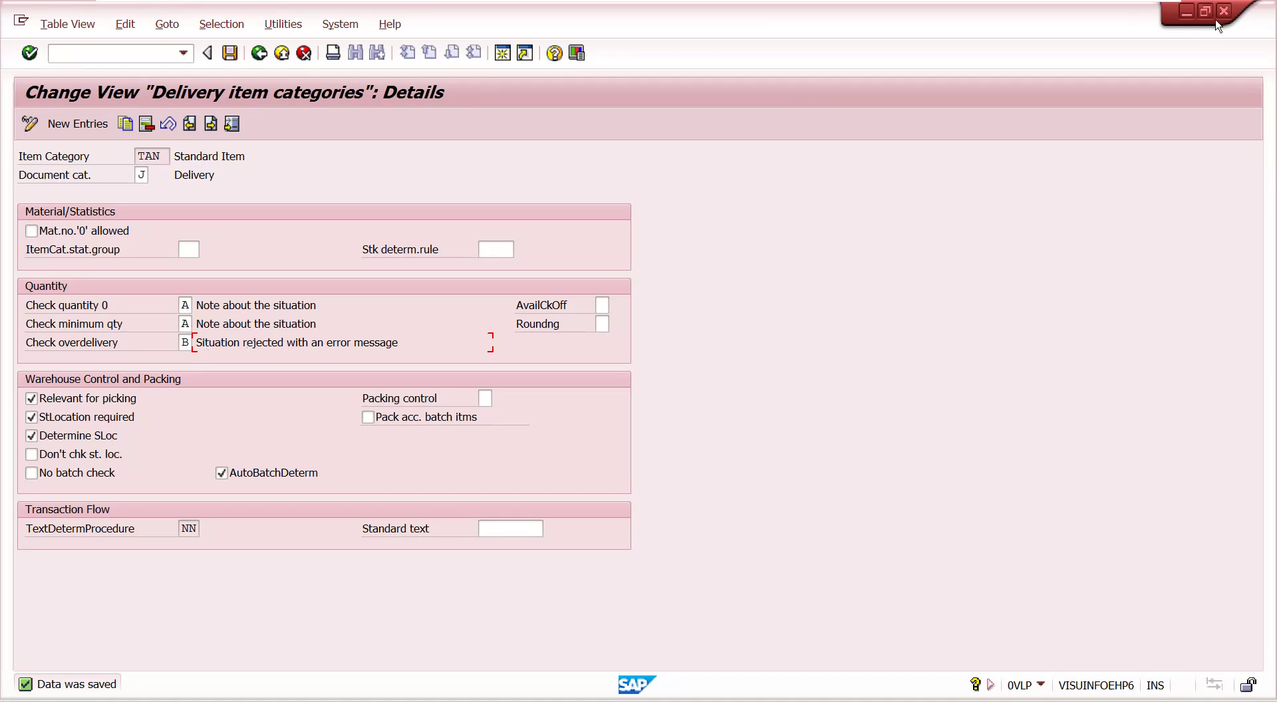
{"action": "left_click", "coordinate": [1186, 12]}
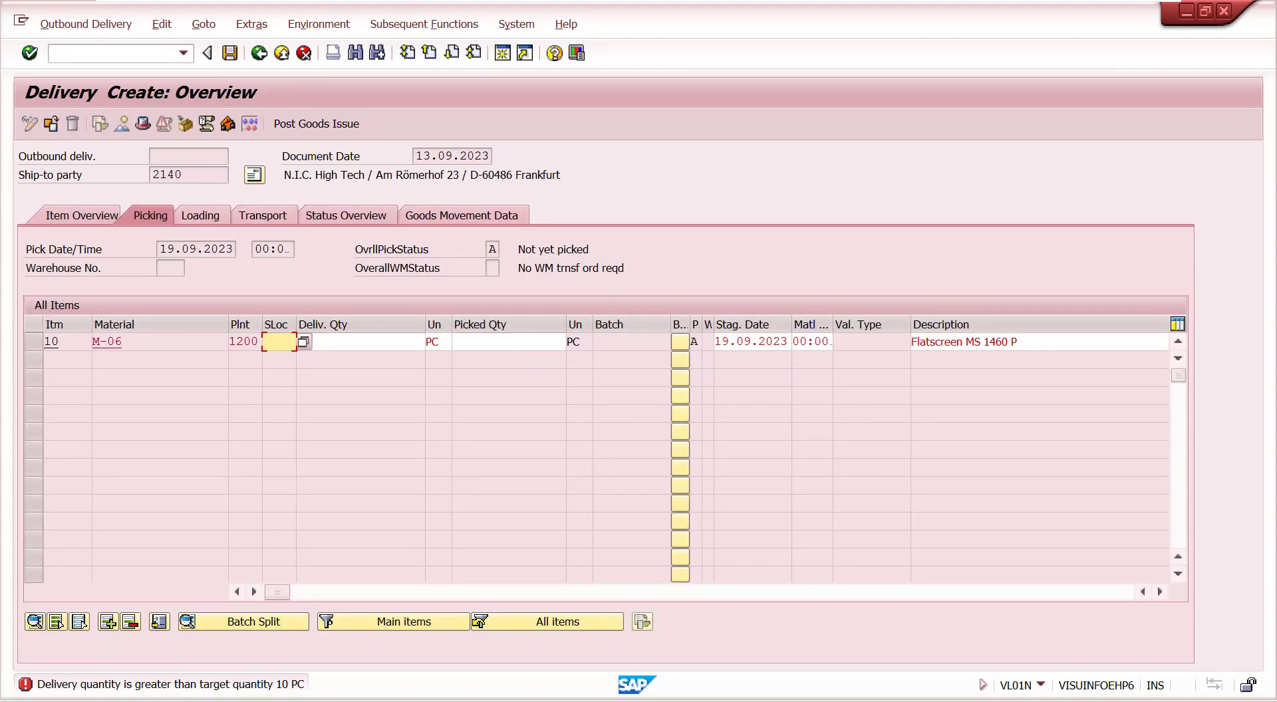
Enable complete delivery required by law in the customer's shipping data.
{"action": "left_click", "coordinate": [150, 697]}
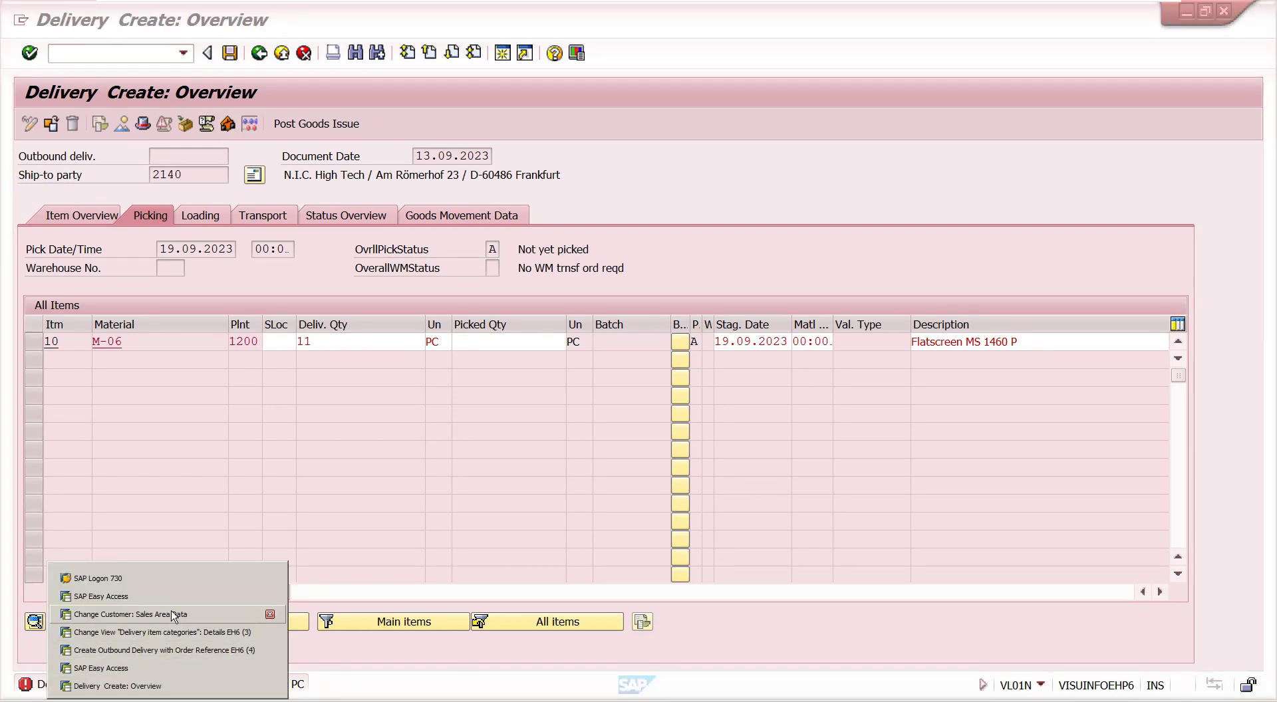
{"action": "left_click", "coordinate": [171, 614]}
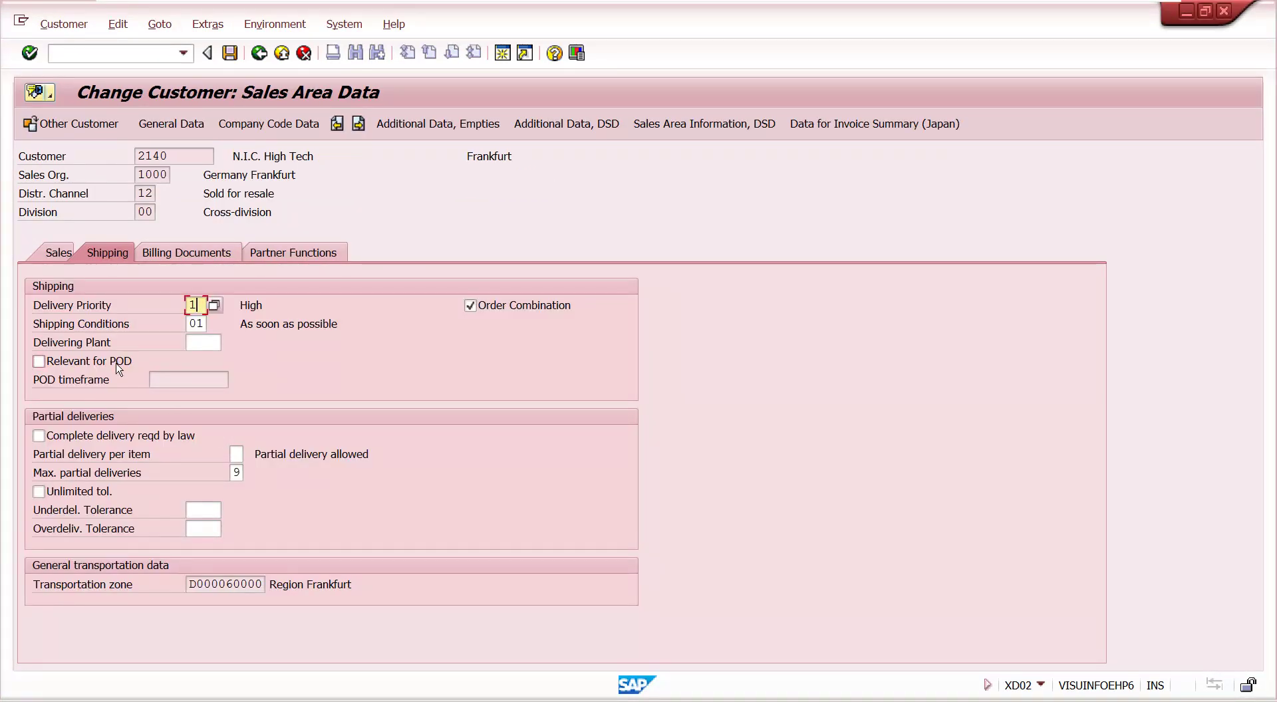
{"action": "left_click", "coordinate": [39, 436]}
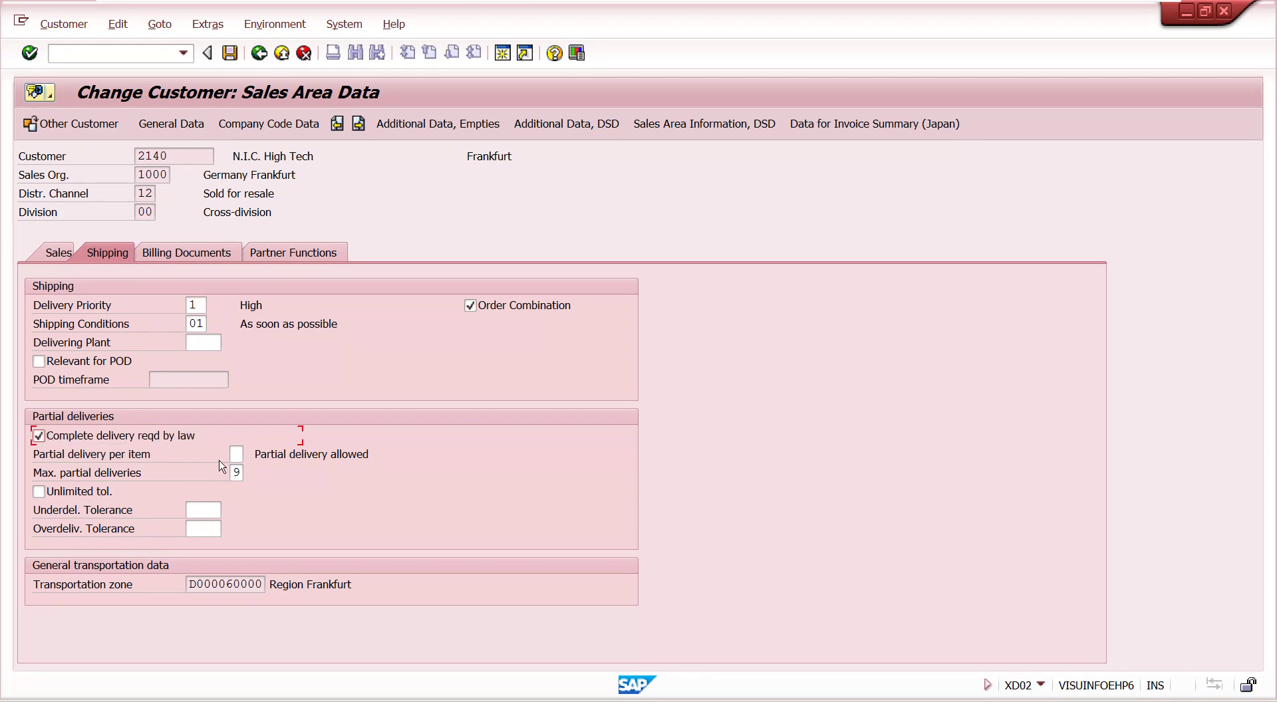
{"action": "left_click", "coordinate": [240, 454]}
{"action": "key", "text": "Return"}
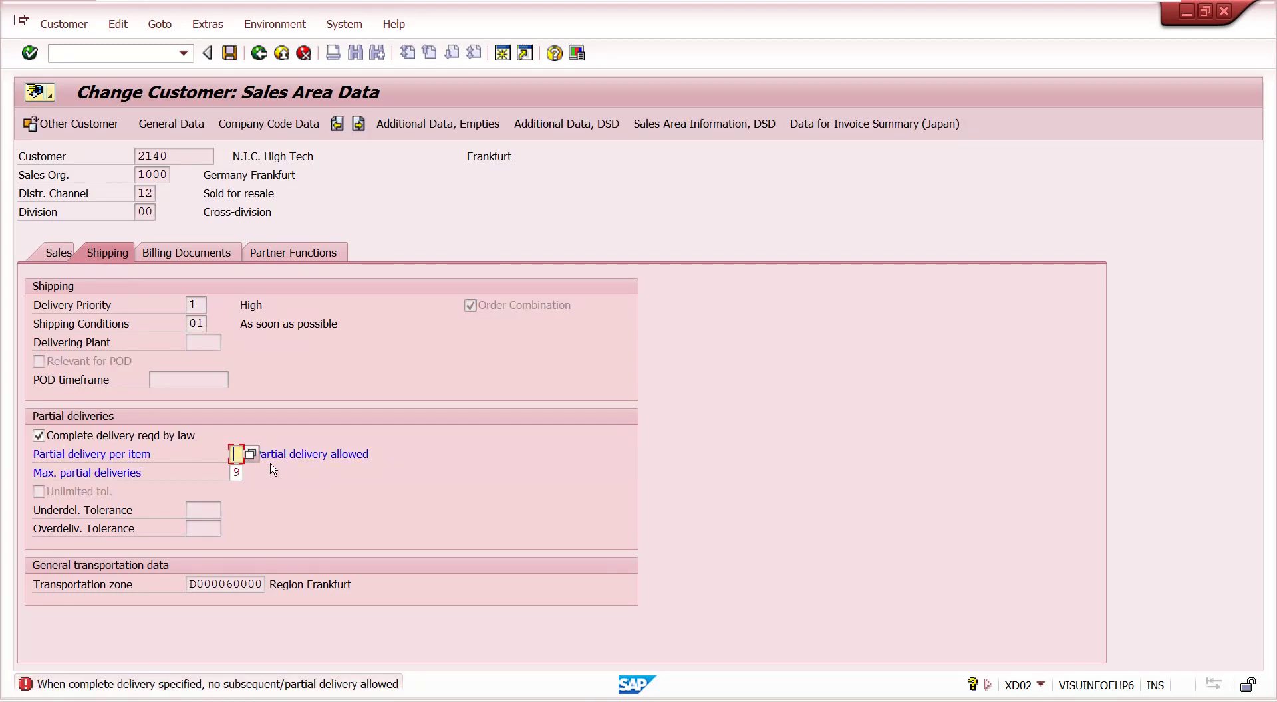
Set partial delivery per item to C (only complete delivery allowed), clear the maximum partial deliveries, and save the customer.
{"action": "left_click", "coordinate": [252, 456]}
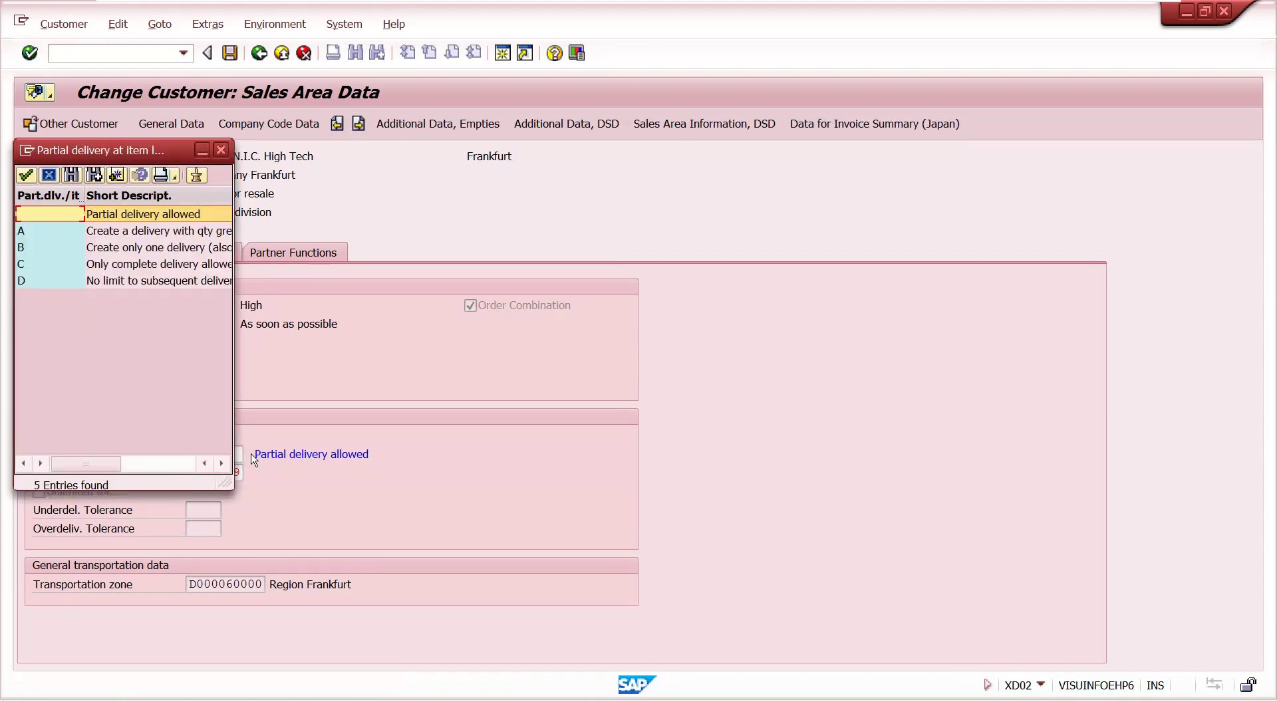
{"action": "double_click", "coordinate": [163, 266]}
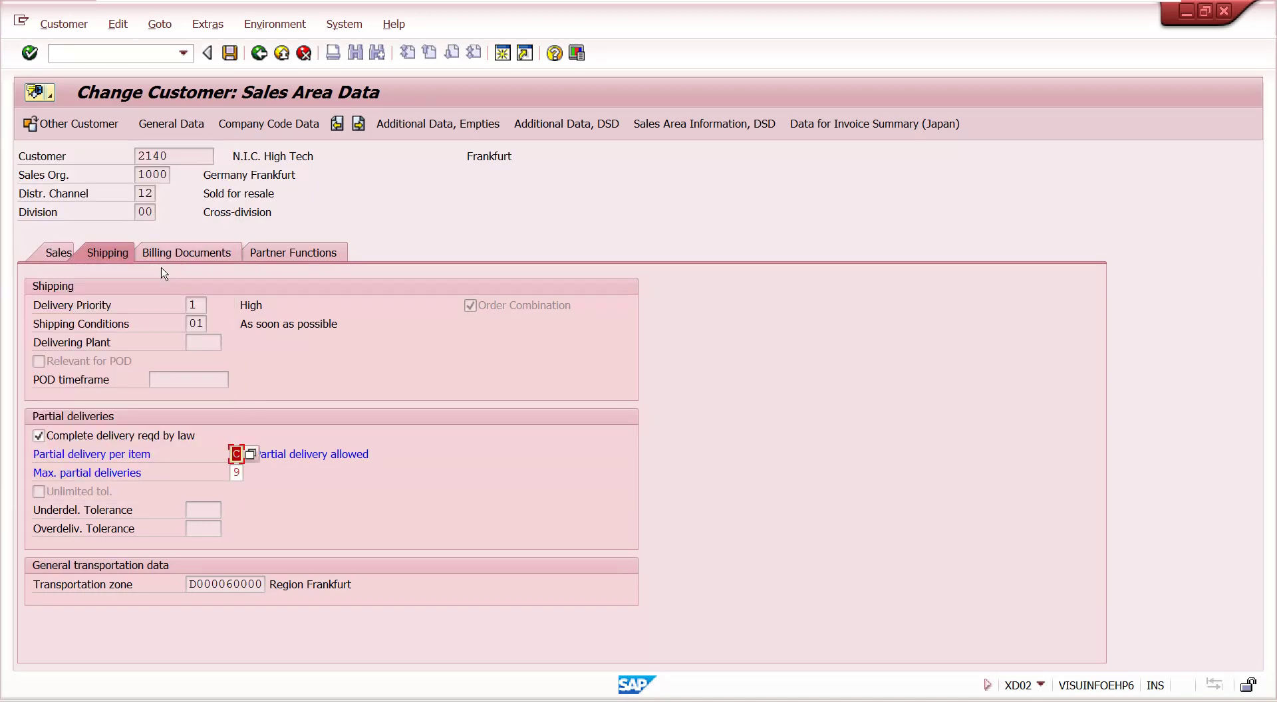
{"action": "left_click", "coordinate": [230, 54]}
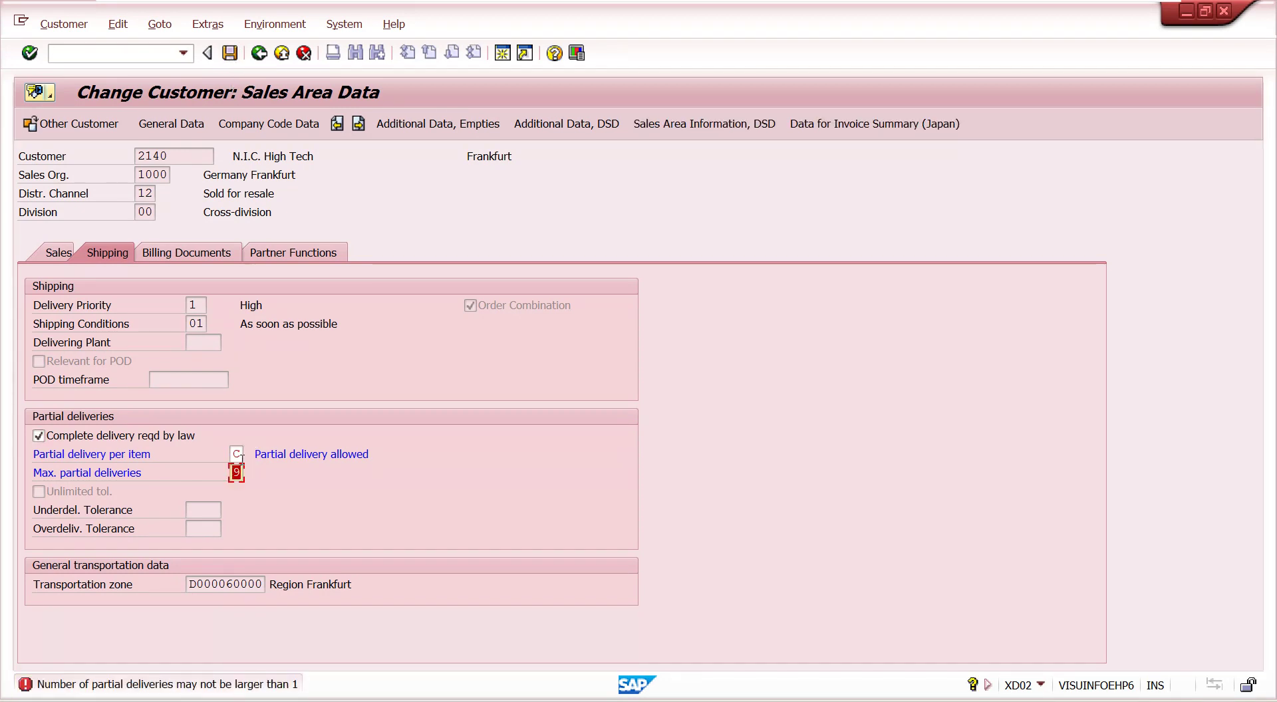
{"action": "key", "text": "BackSpace"}
{"action": "key", "text": "Return"}
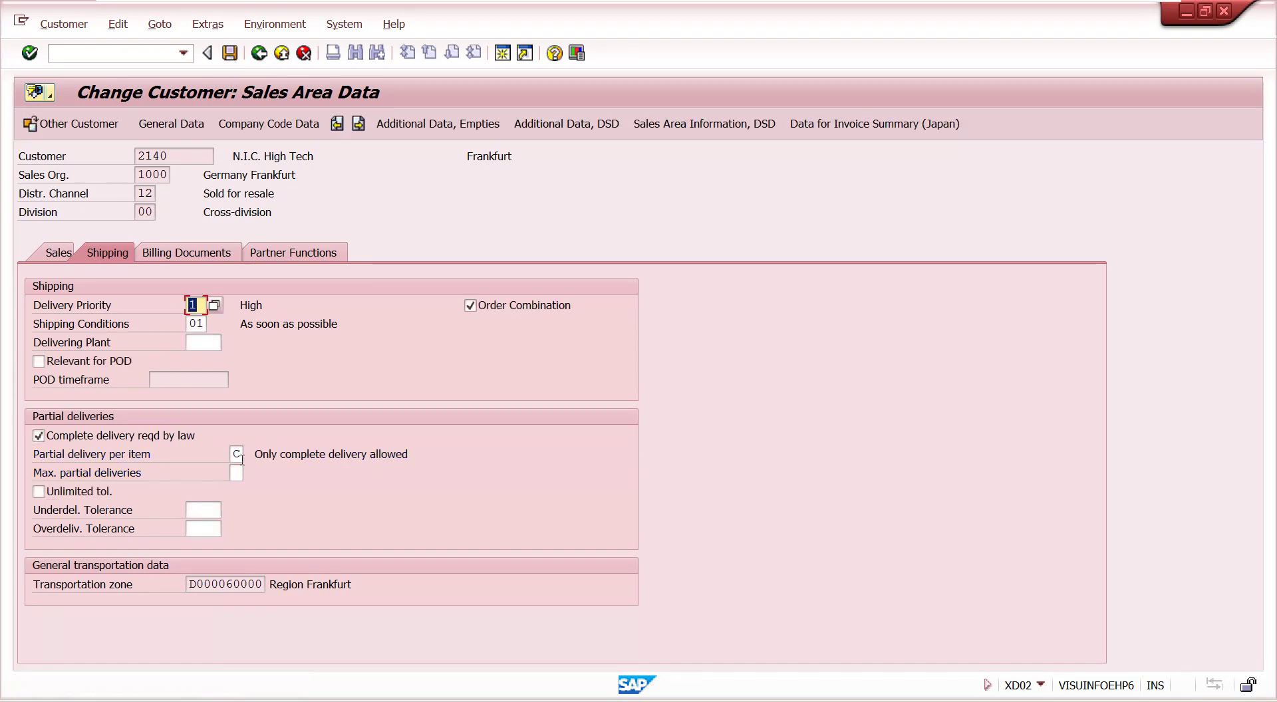
{"action": "left_click", "coordinate": [229, 53]}
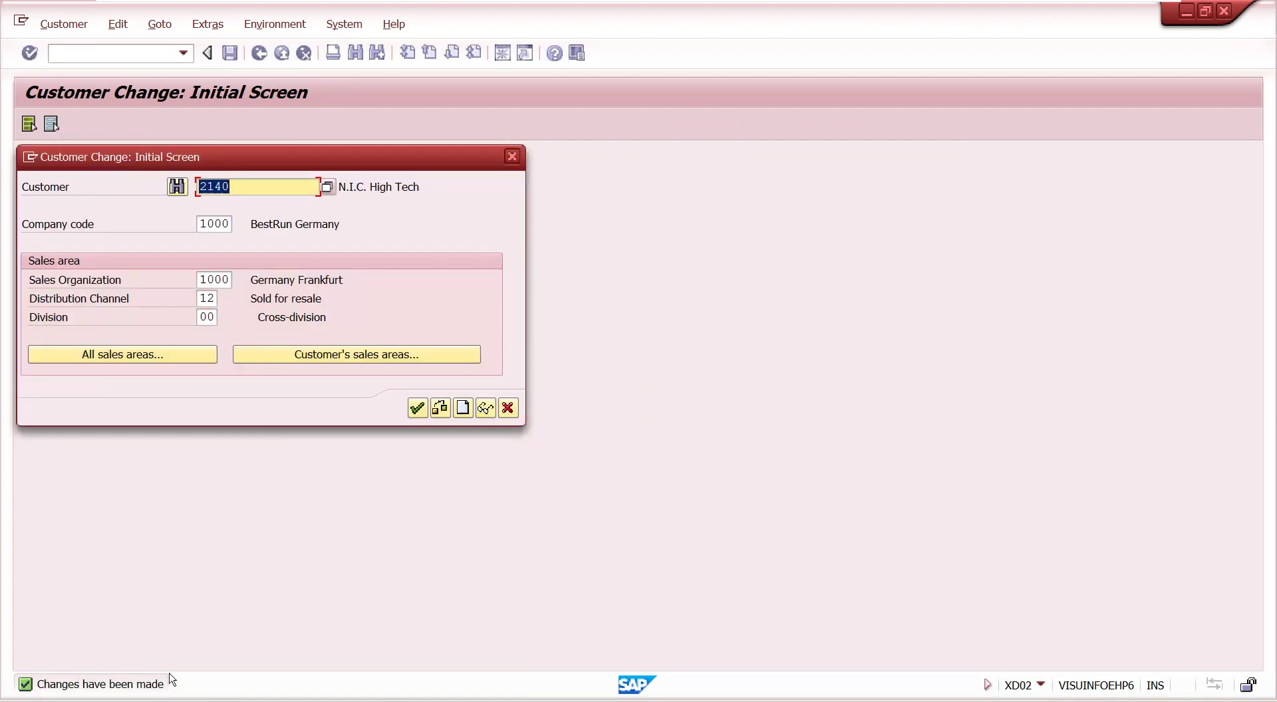
Switch to the outbound delivery session and start a new standard sales order there with transaction VA01.
{"action": "left_click", "coordinate": [172, 699]}
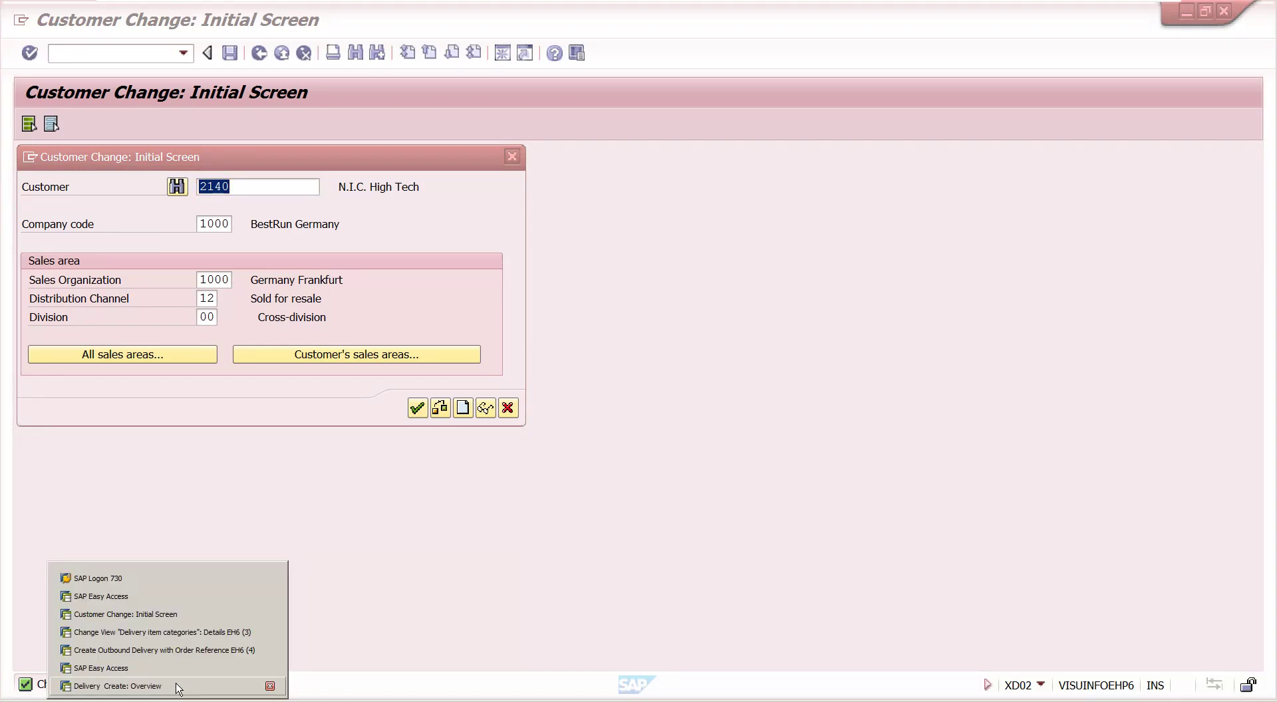
{"action": "left_click", "coordinate": [173, 688]}
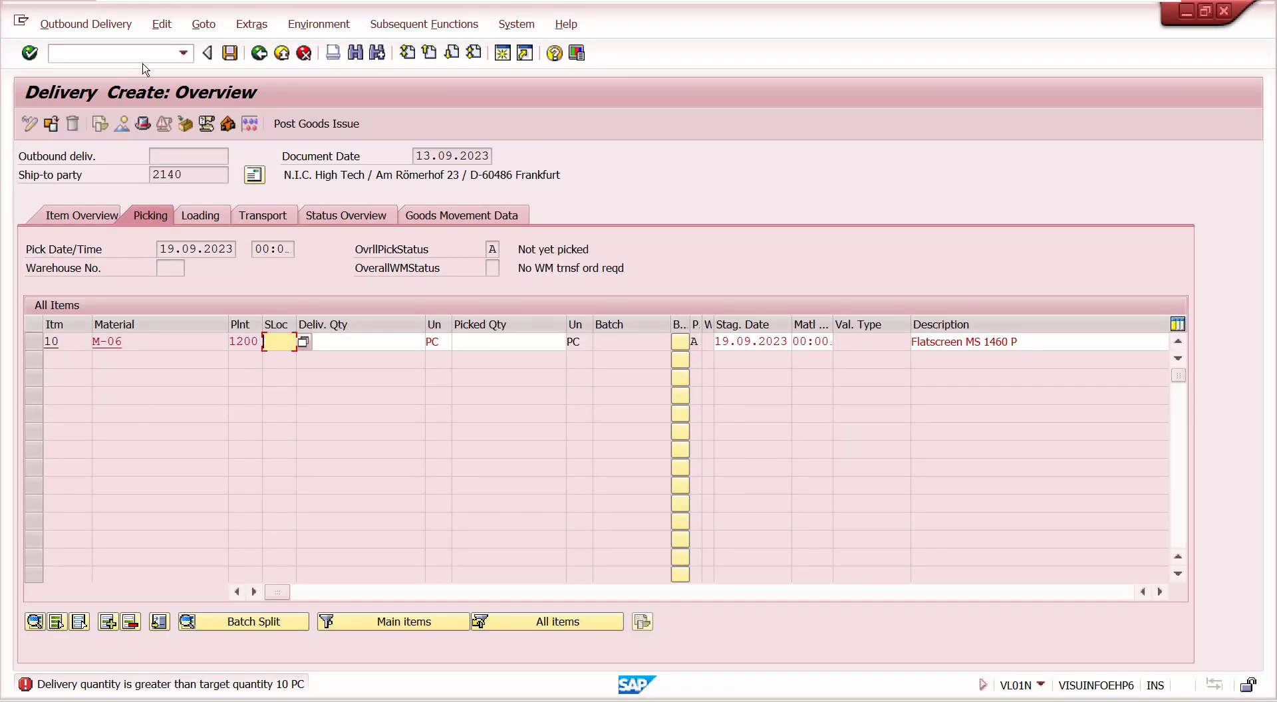
{"action": "left_click", "coordinate": [144, 51]}
{"action": "type", "text": "/nva01"}
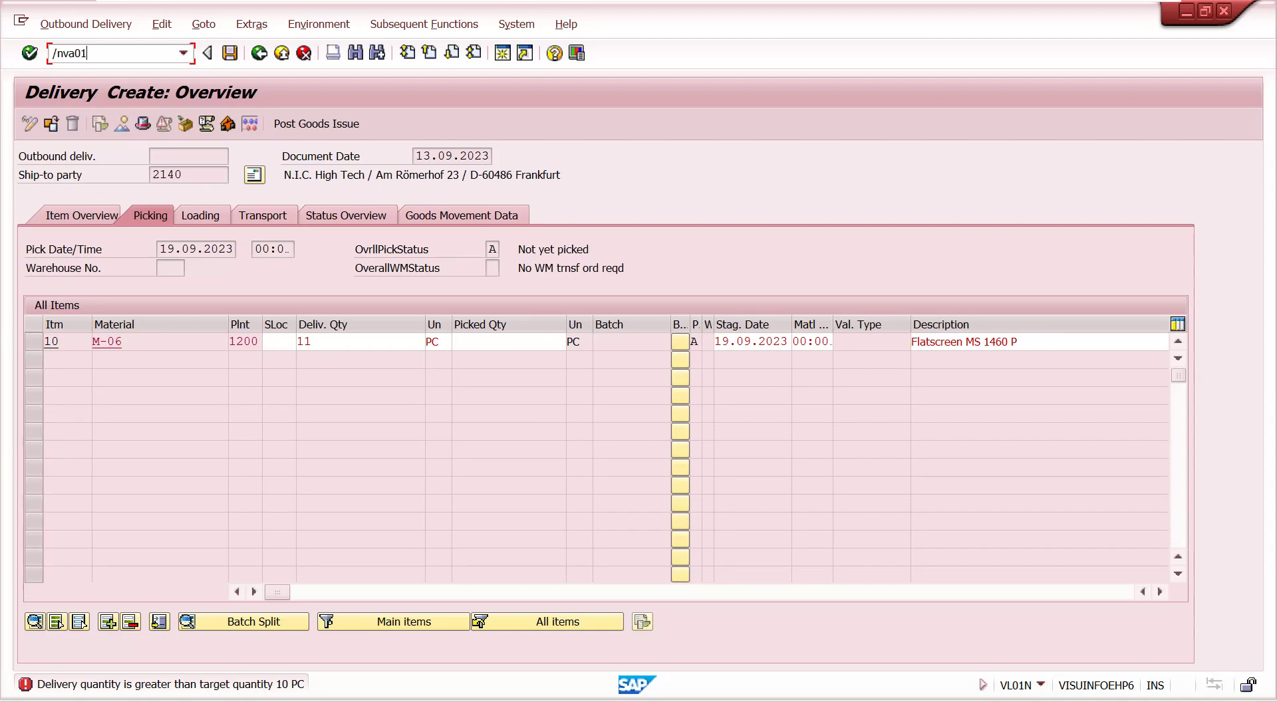
{"action": "key", "text": "Return"}
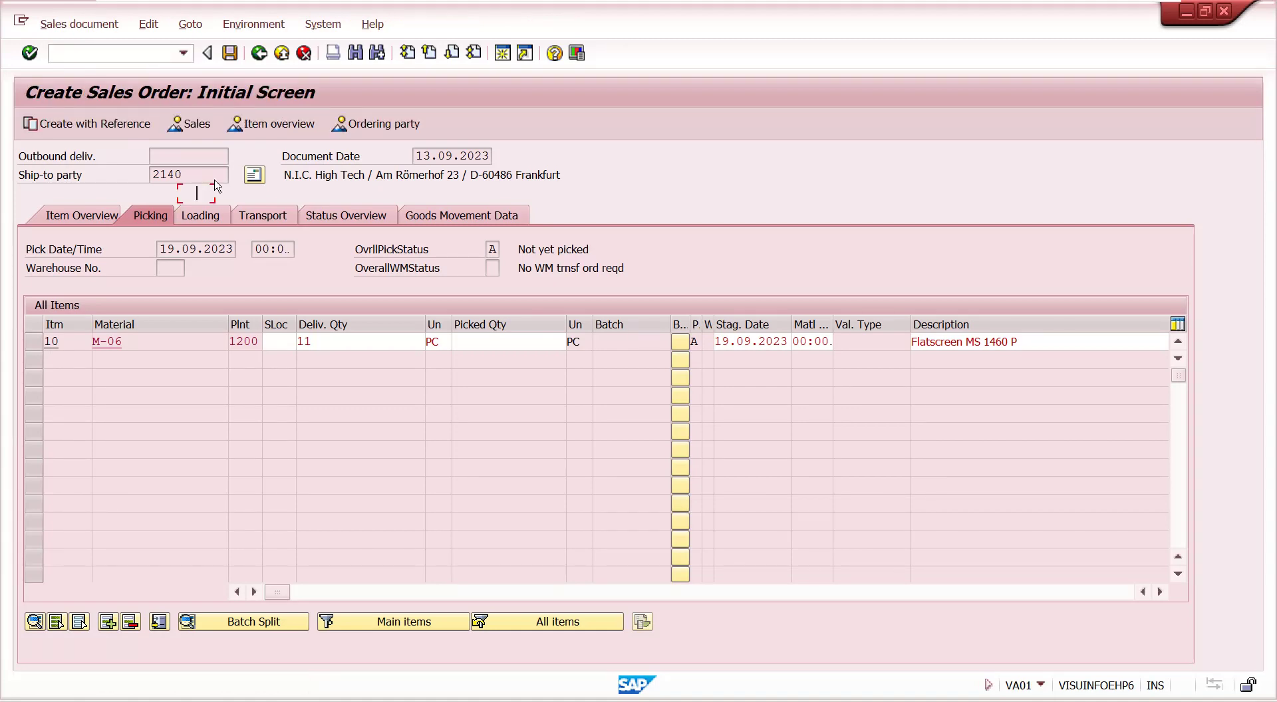
{"action": "key", "text": "Return"}
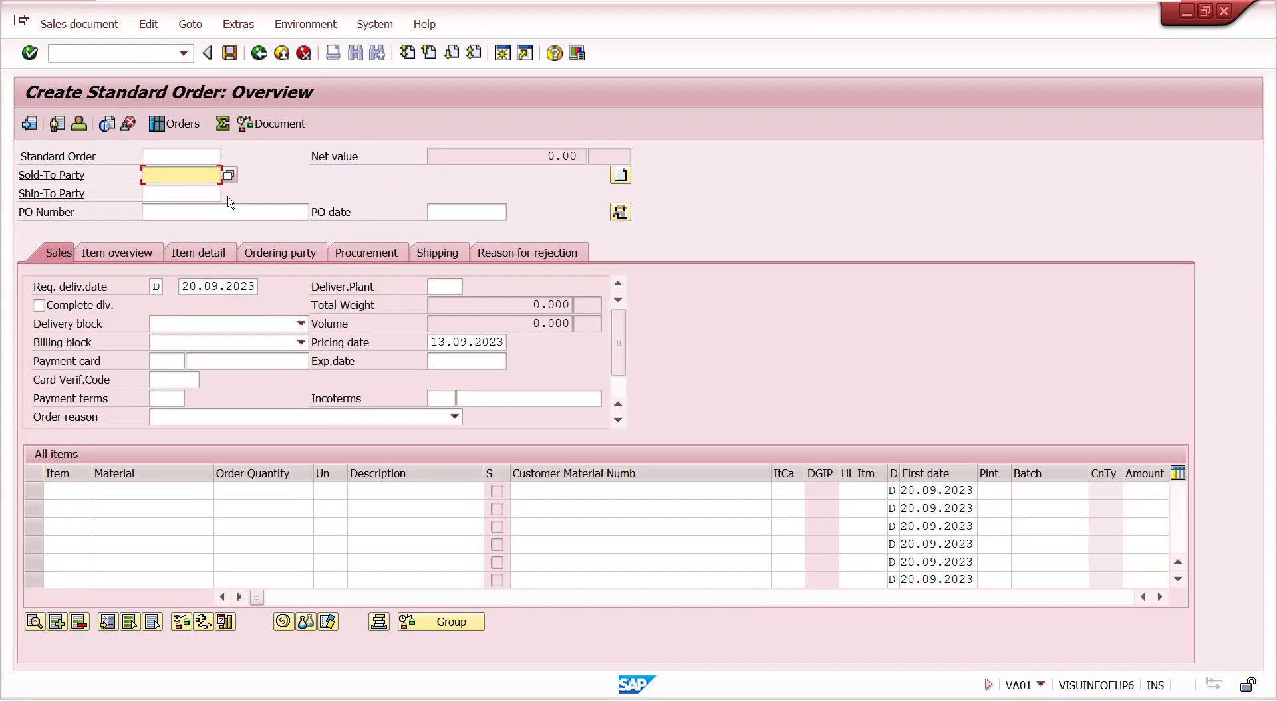
Fill in the sales order's sold-to party and PO number, and set the PO date to 08.09.2023.
{"action": "left_click", "coordinate": [185, 192]}
{"action": "left_click", "coordinate": [189, 213]}
{"action": "type", "text": "2341"}
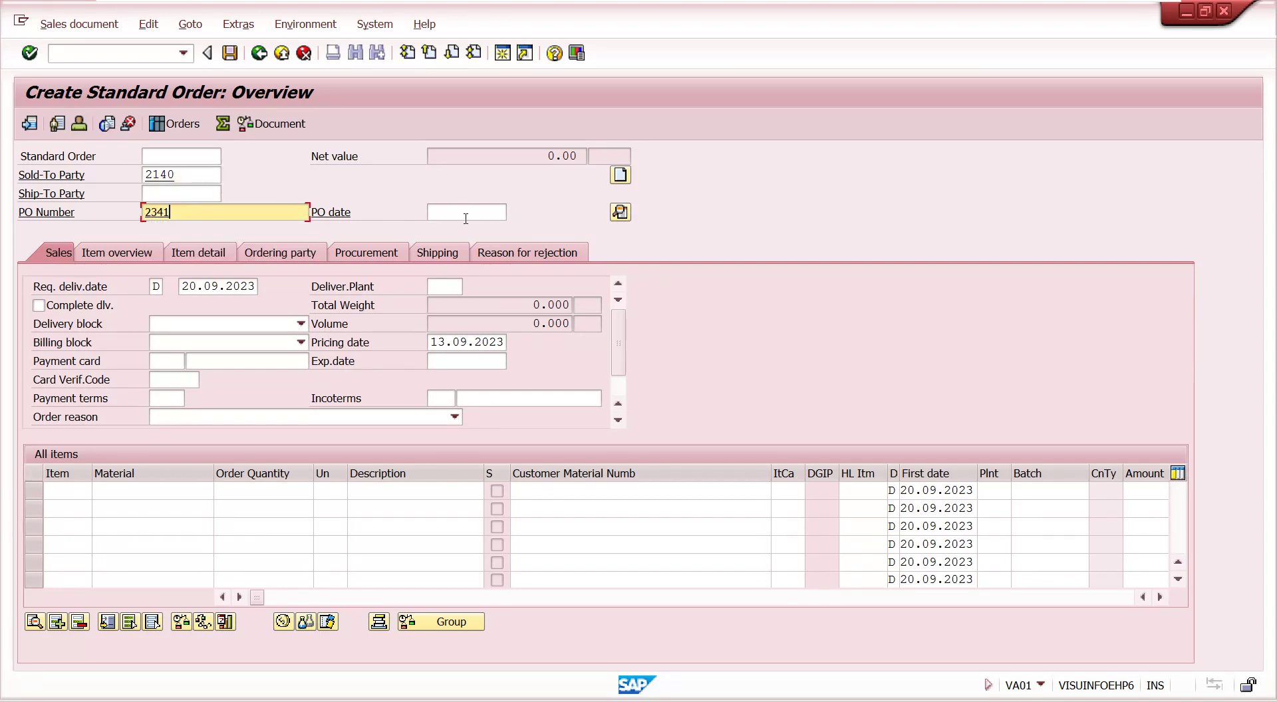
{"action": "left_click", "coordinate": [461, 212]}
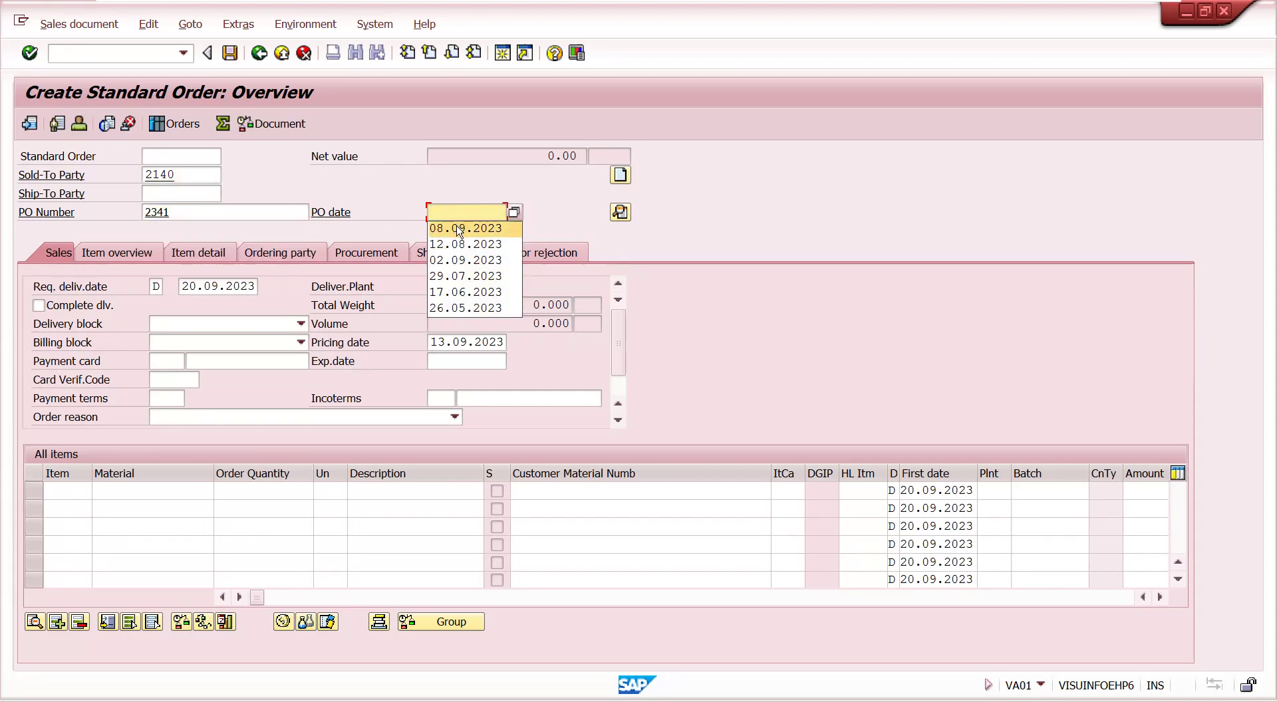
{"action": "left_click", "coordinate": [459, 230]}
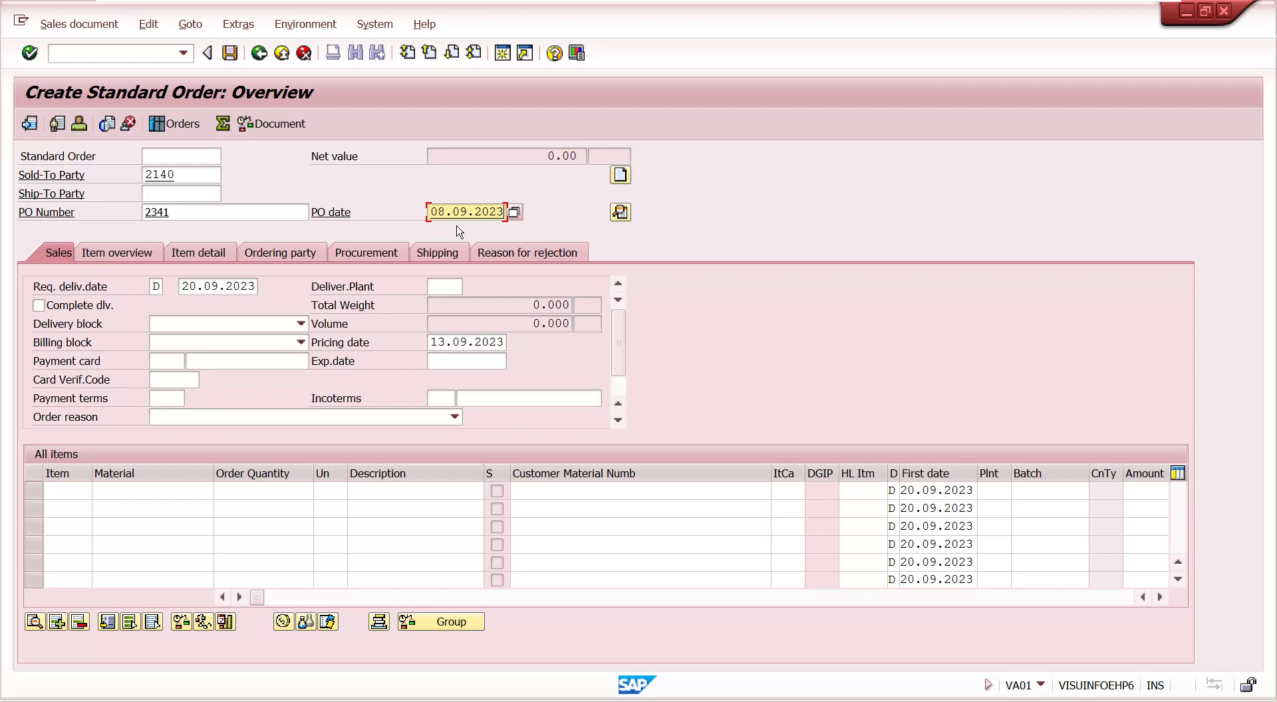
Add material M-06 with an order quantity of 10 and accept the delivery proposal for all 10 pieces.
{"action": "left_click", "coordinate": [173, 491]}
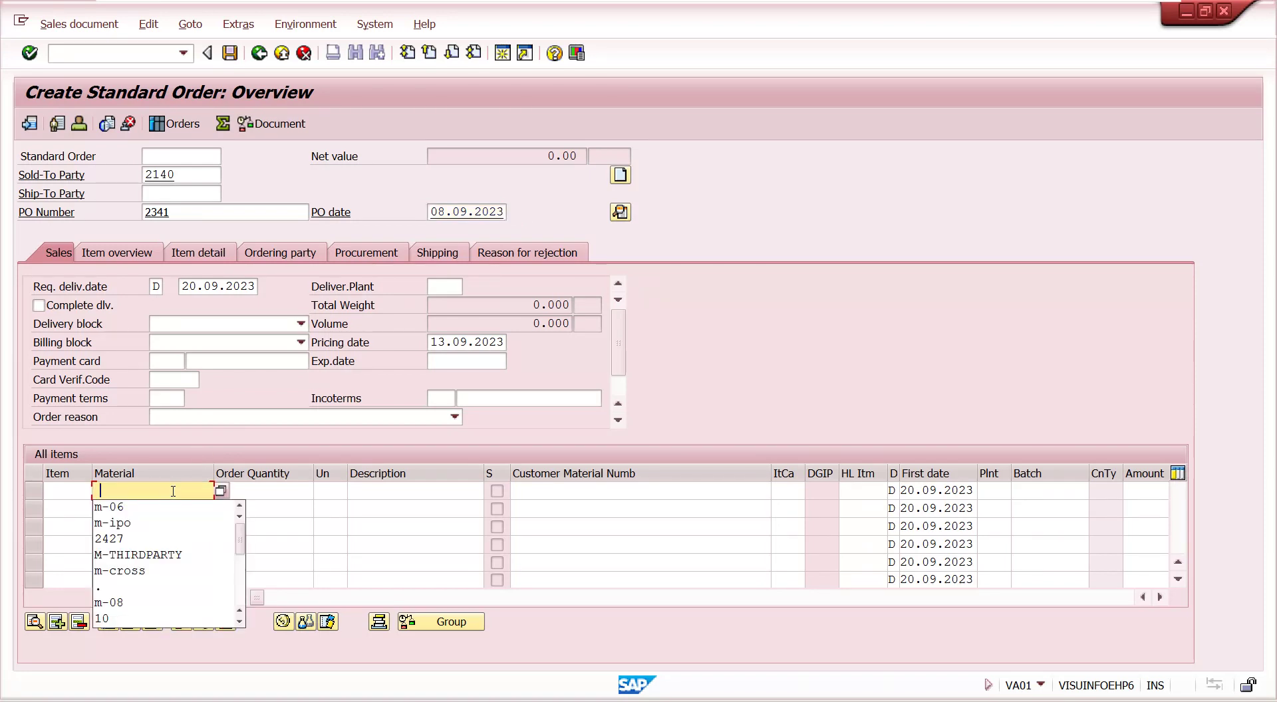
{"action": "left_click", "coordinate": [249, 489]}
{"action": "key", "text": "Return"}
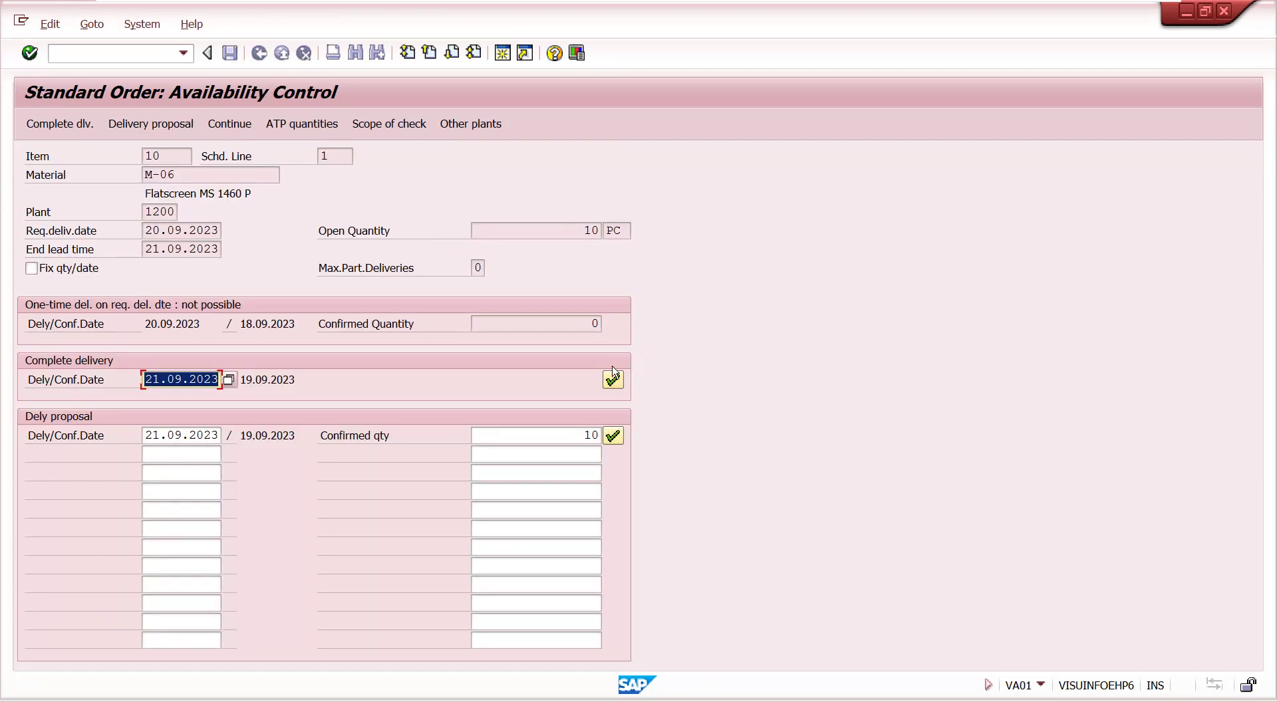
{"action": "left_click", "coordinate": [613, 435]}
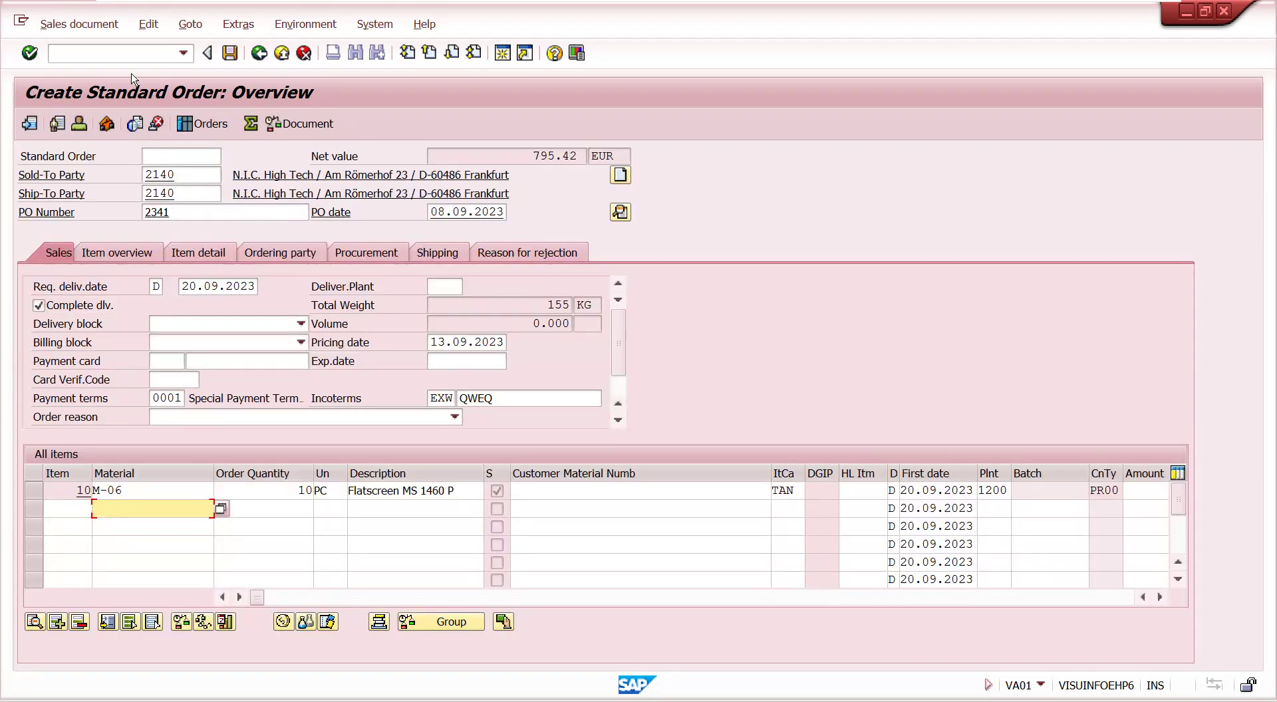
Create the outbound delivery directly from the new sales order and set item M-06's storage location to 0120.
{"action": "left_click", "coordinate": [79, 24]}
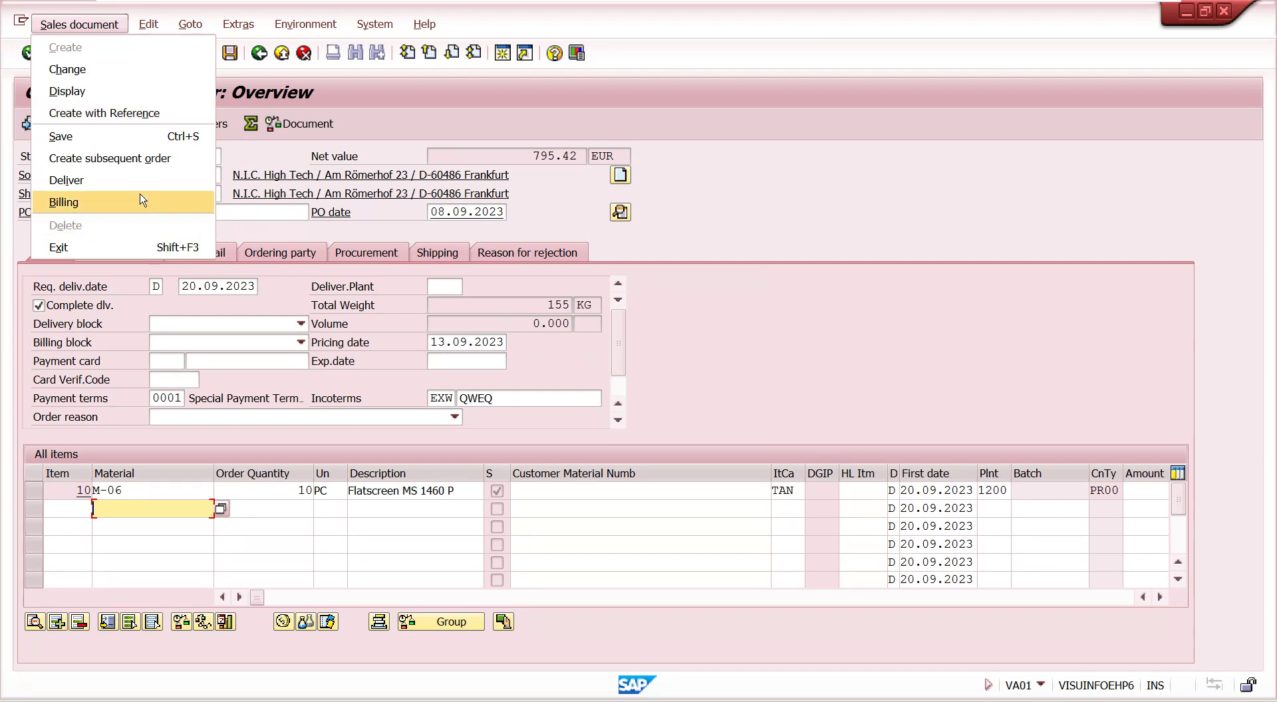
{"action": "left_click", "coordinate": [116, 180]}
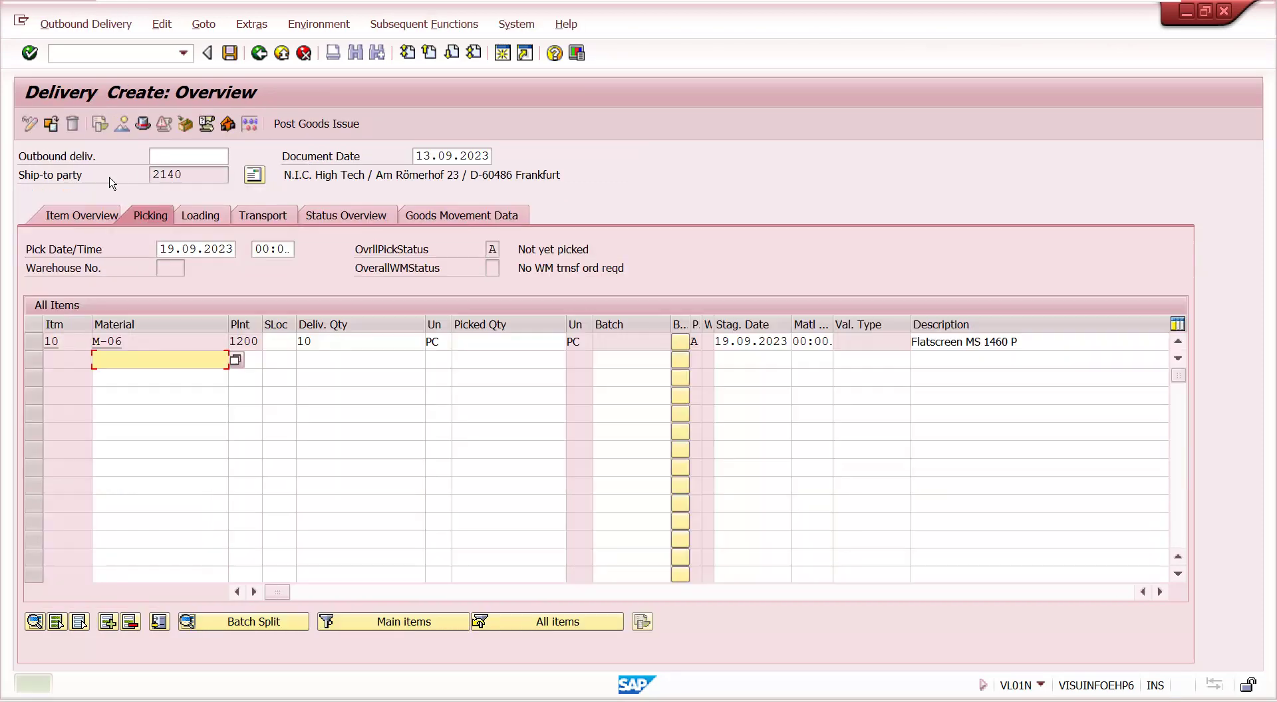
{"action": "left_click", "coordinate": [270, 343]}
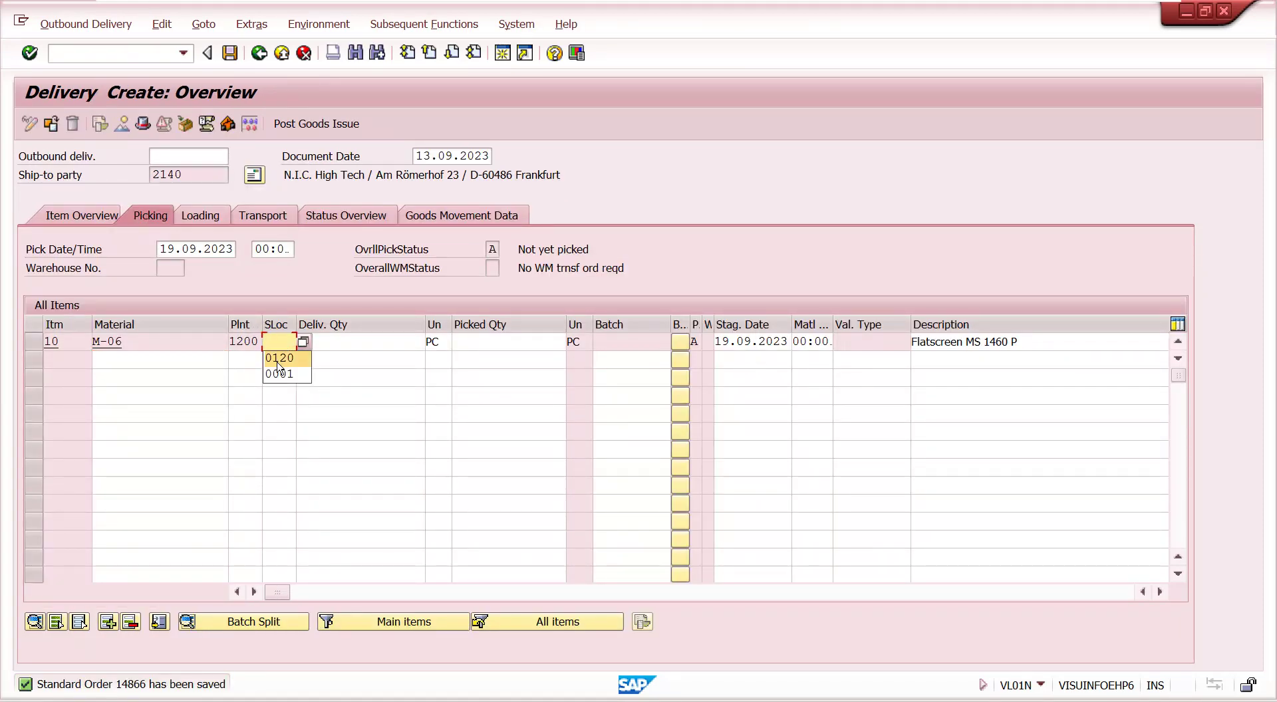
{"action": "left_click", "coordinate": [278, 361]}
Try to raise the M-06 delivery quantity to 11 for this complete-delivery customer.
{"action": "left_click", "coordinate": [341, 343]}
{"action": "type", "text": "10"}
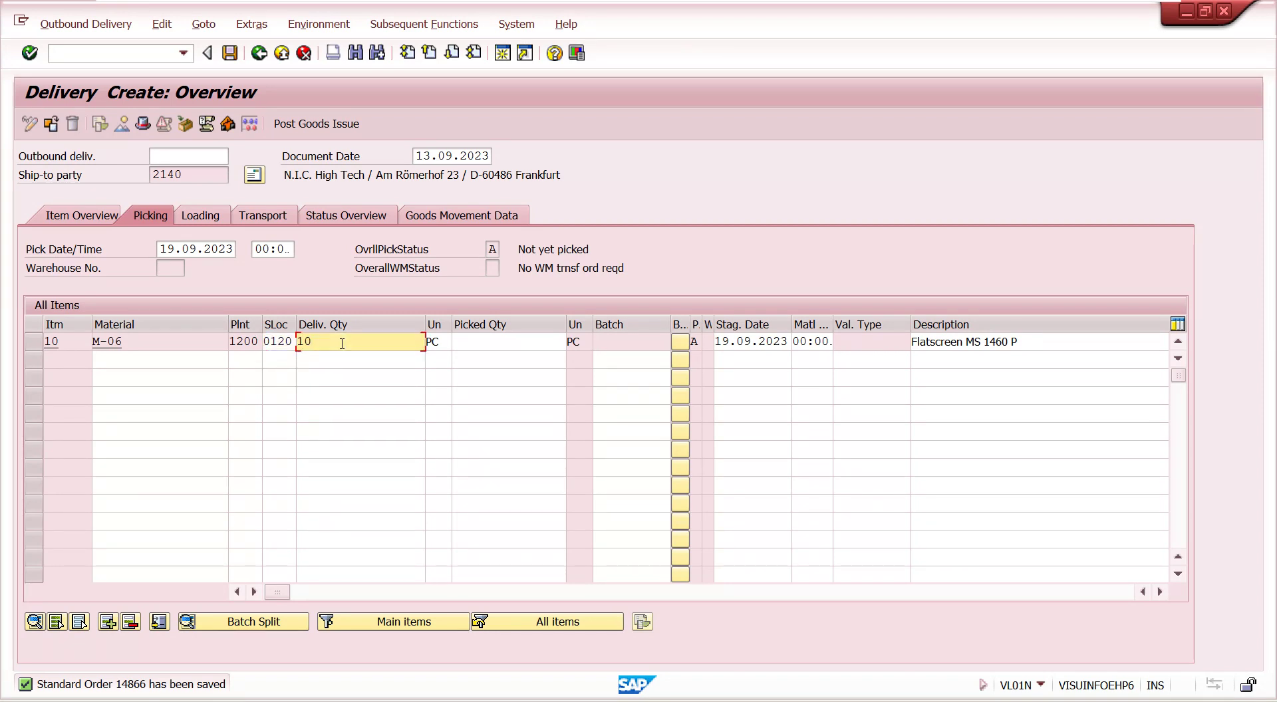
{"action": "key", "text": "Return"}
{"action": "key", "text": "Return"}
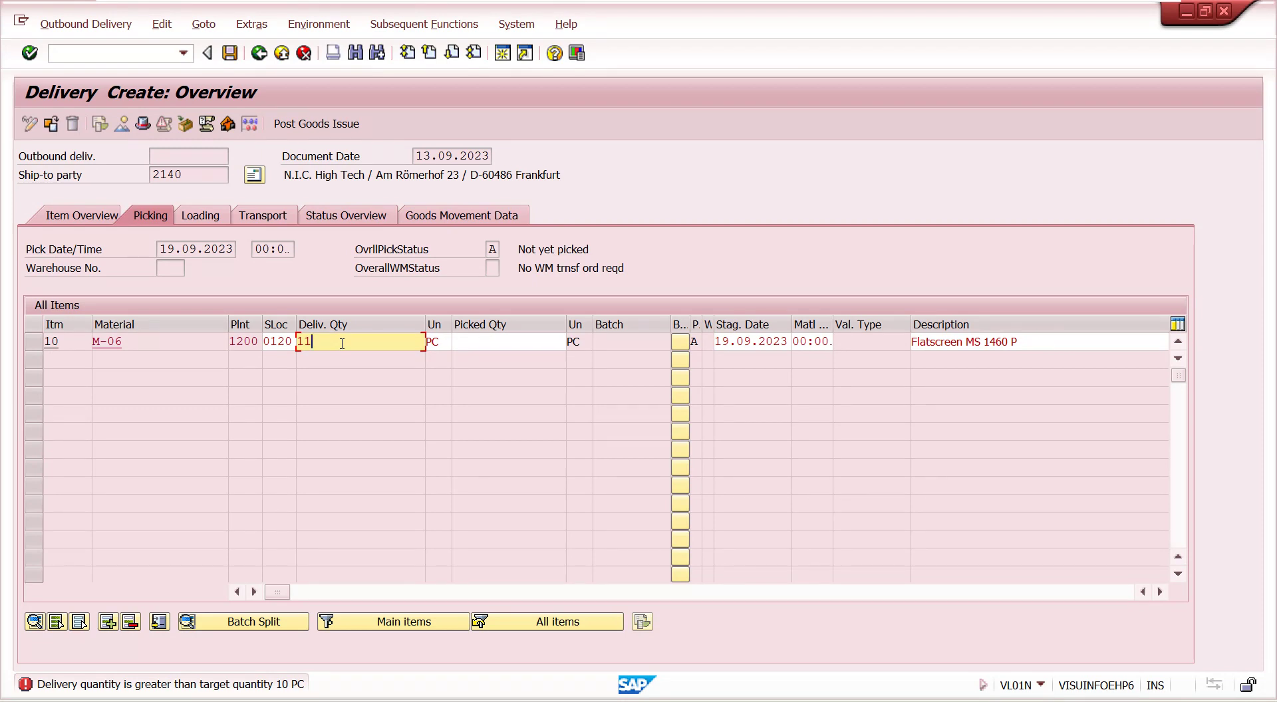
Set both the delivery quantity and the picked quantity of item M-06 to 1.
{"action": "key", "text": "BackSpace"}
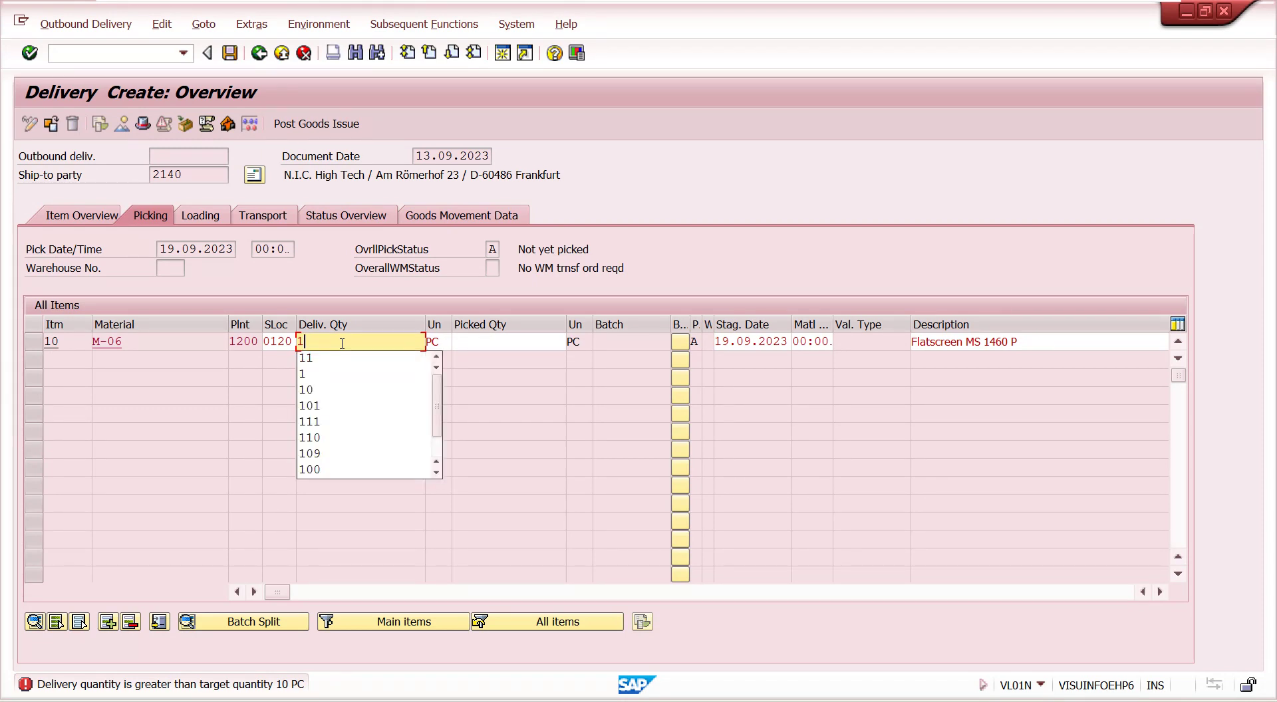
{"action": "key", "text": "Return"}
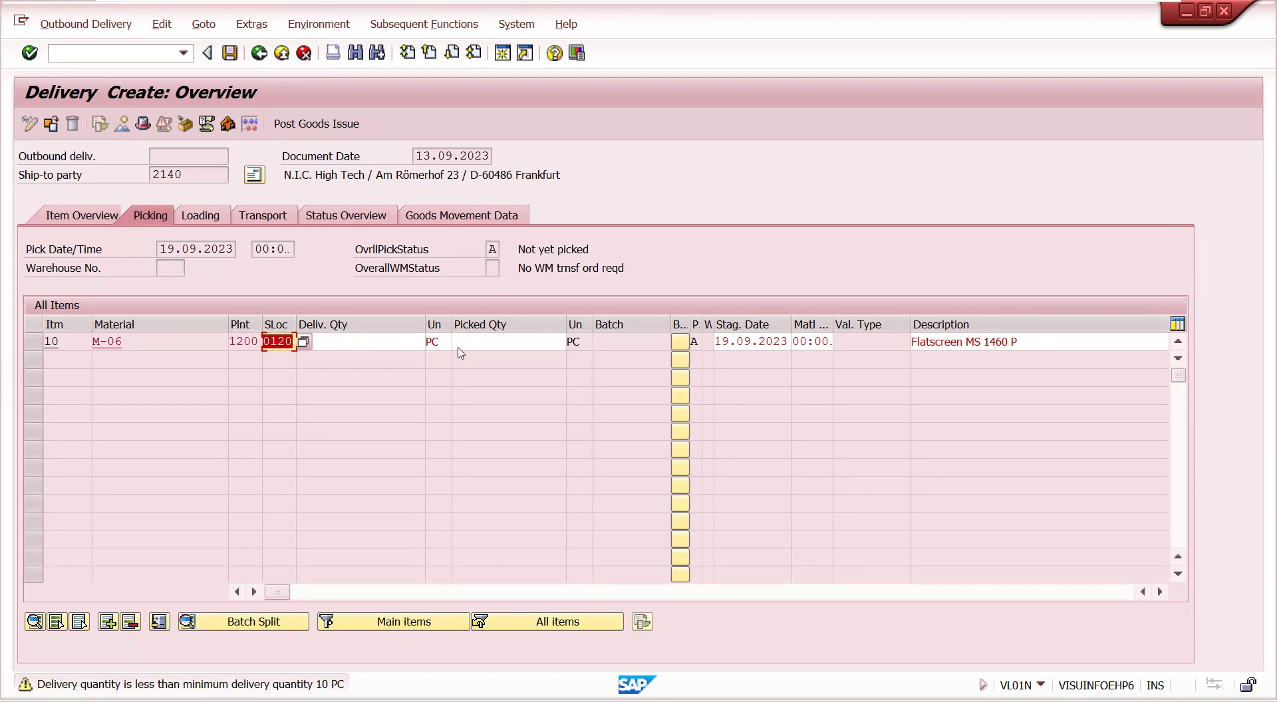
{"action": "left_click", "coordinate": [485, 342]}
{"action": "type", "text": "1"}
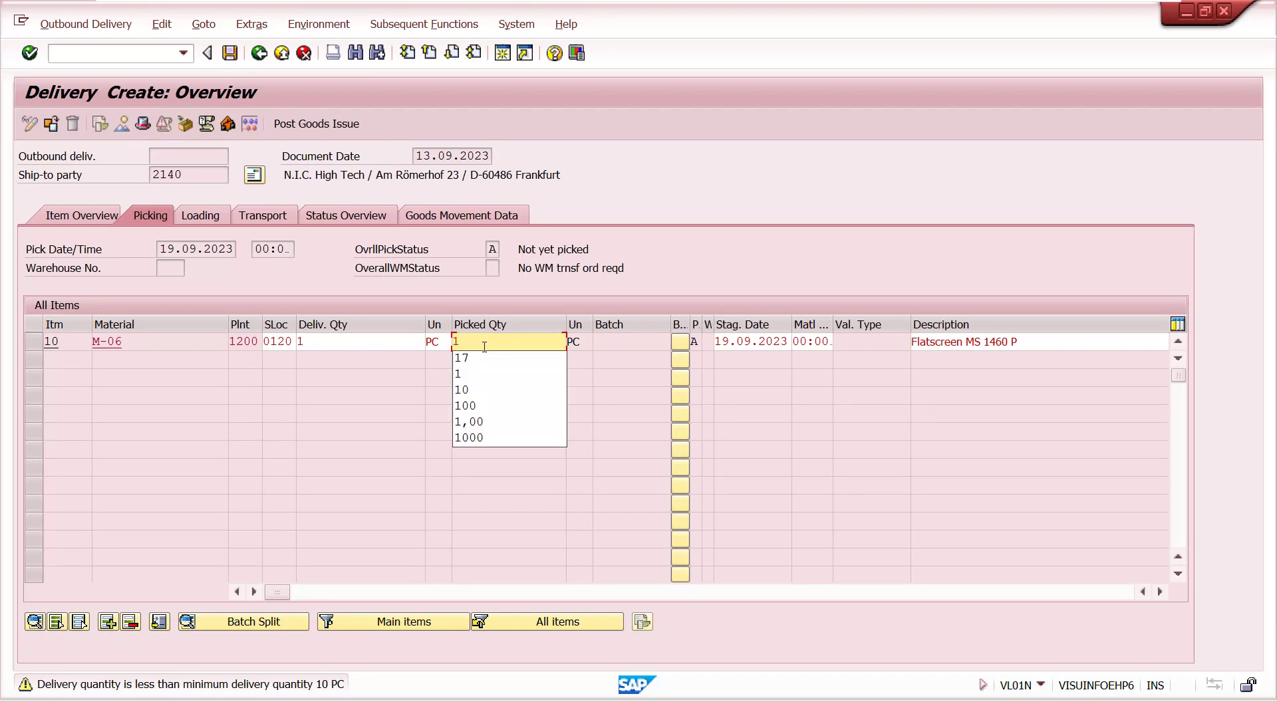
{"action": "left_click", "coordinate": [339, 464]}
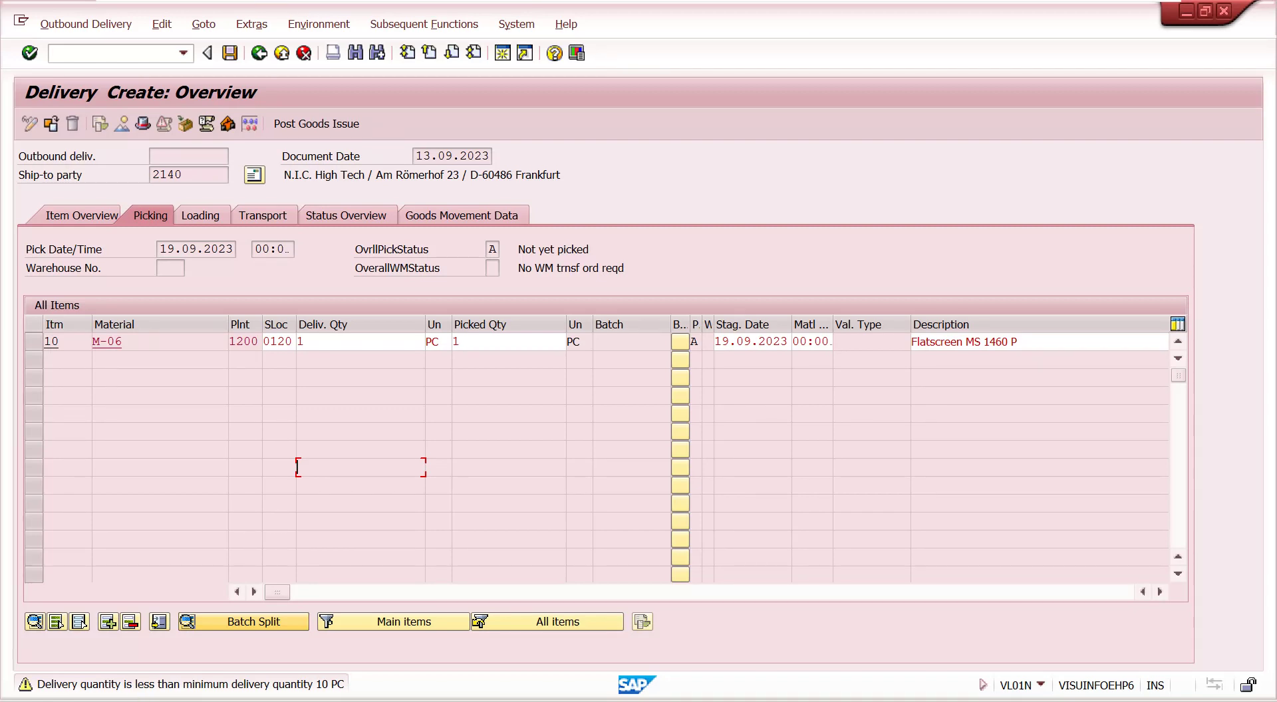
Accept the partial quantity despite the delivery warnings and post goods issue for the delivery.
{"action": "key", "text": "Return"}
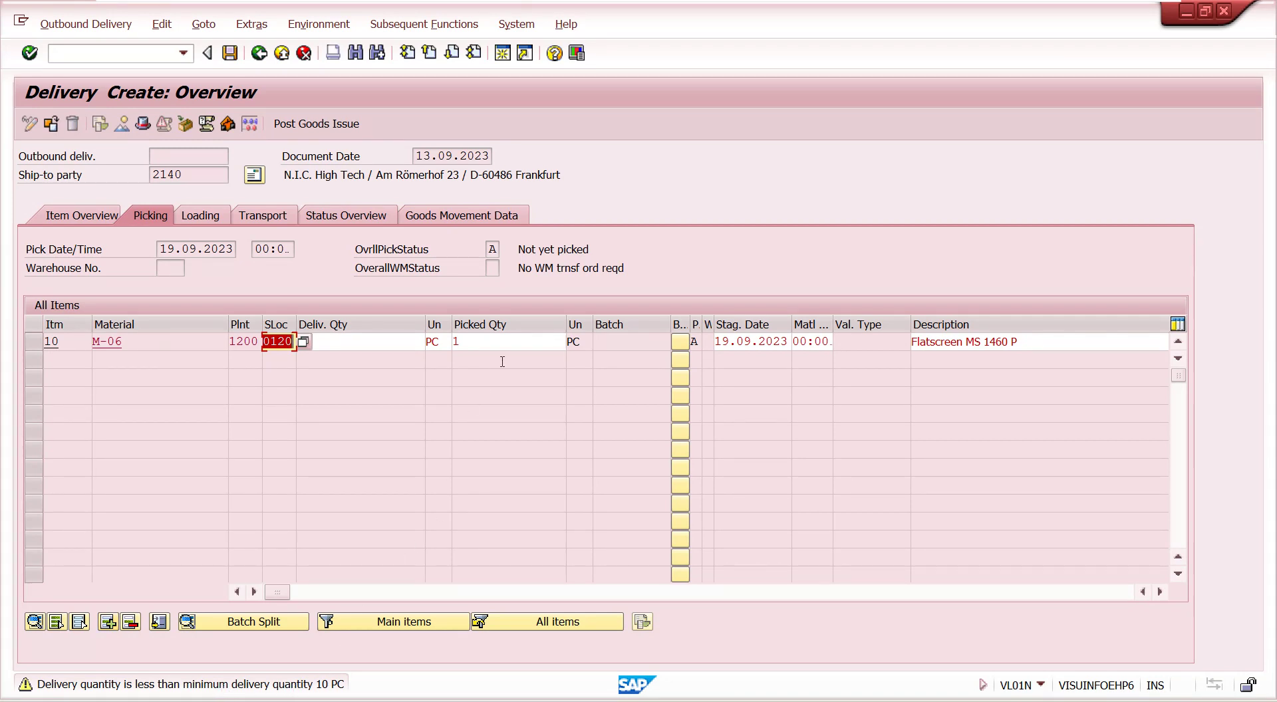
{"action": "key", "text": "Return"}
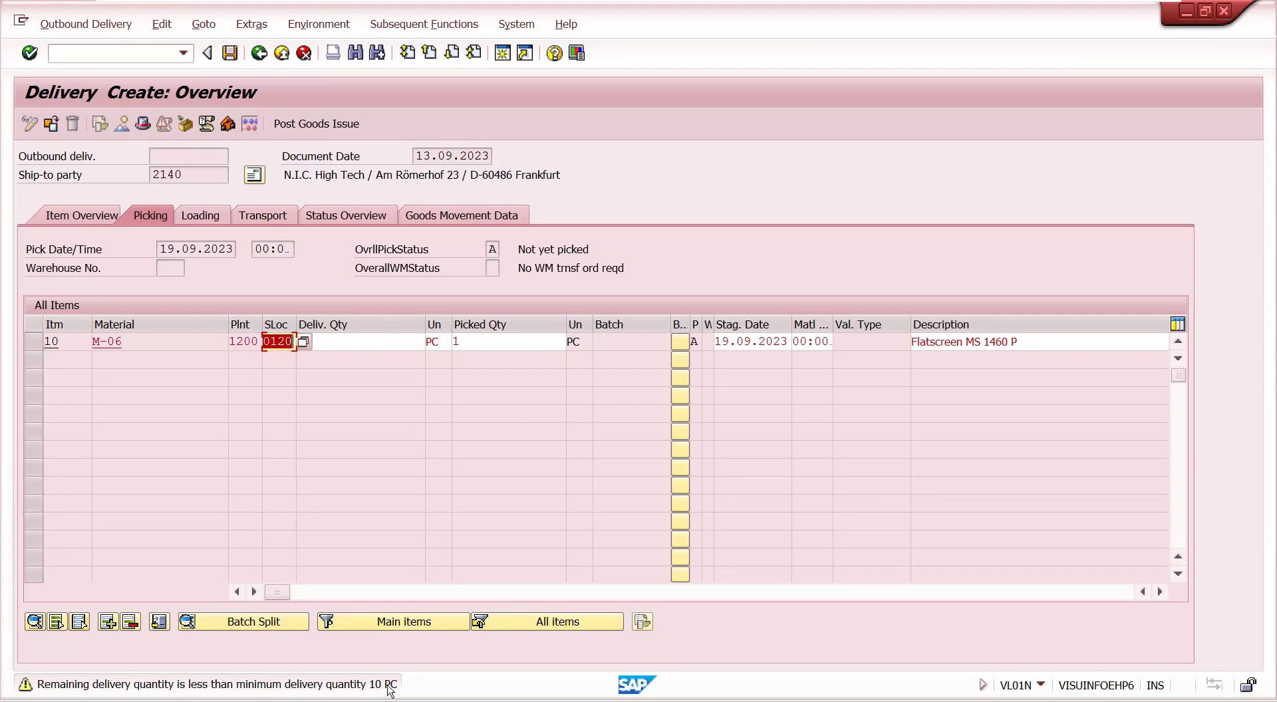
{"action": "key", "text": "Return"}
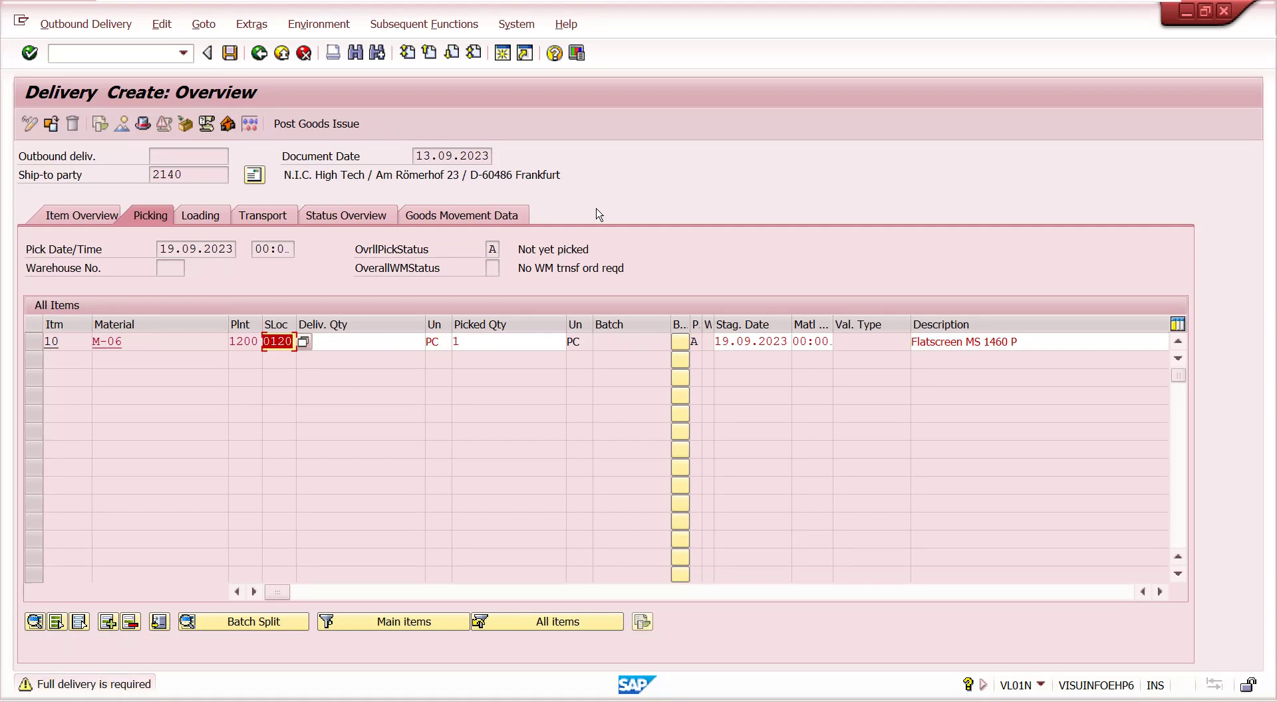
{"action": "key", "text": "Return"}
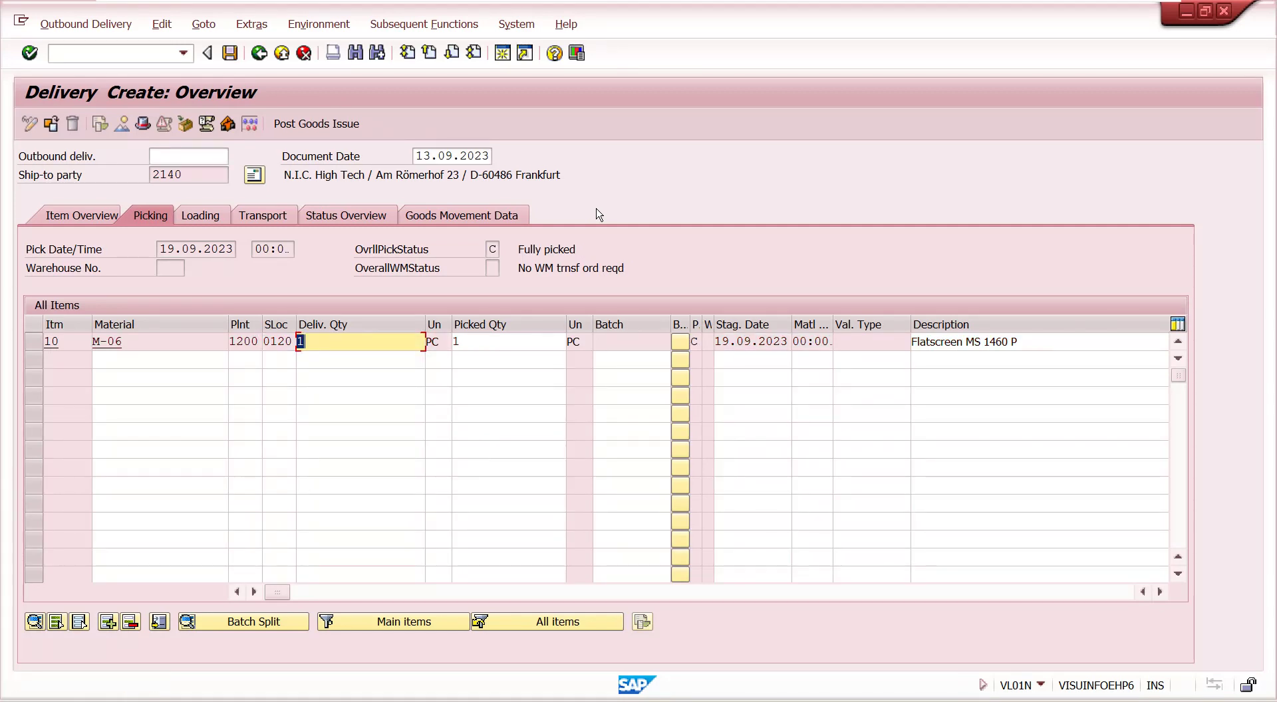
{"action": "left_click", "coordinate": [351, 131]}
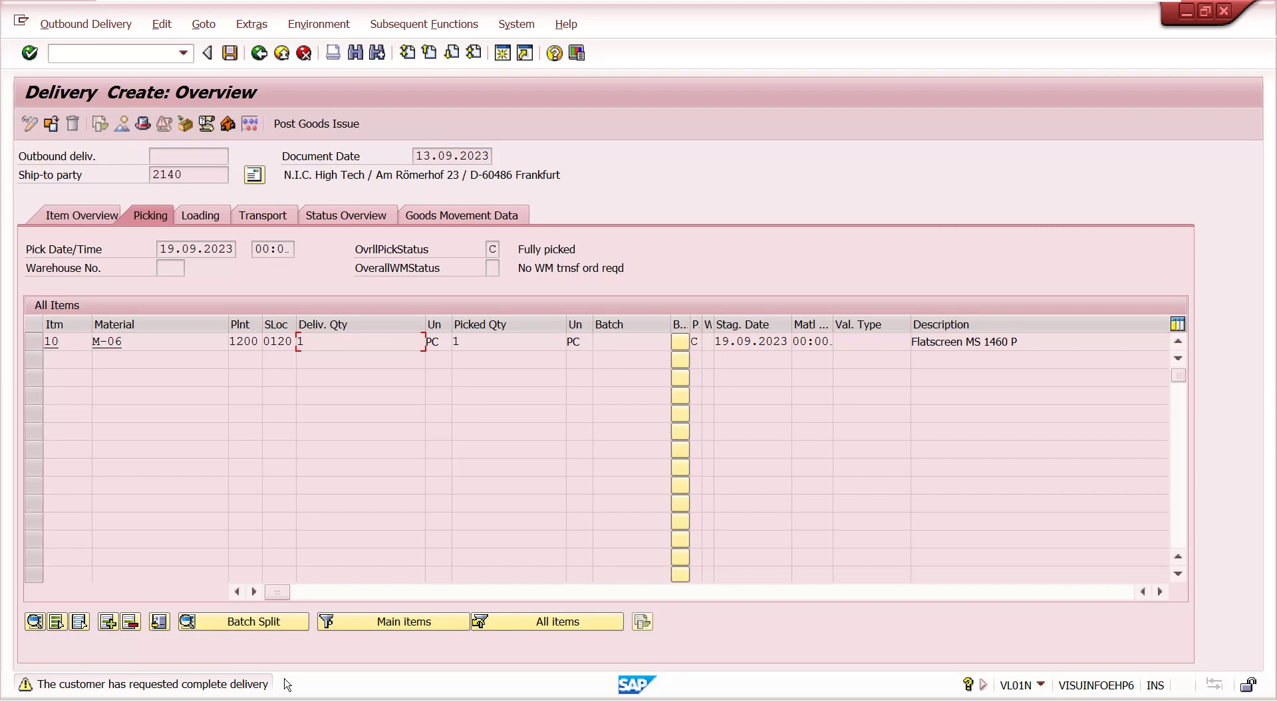
{"action": "key", "text": "Return"}
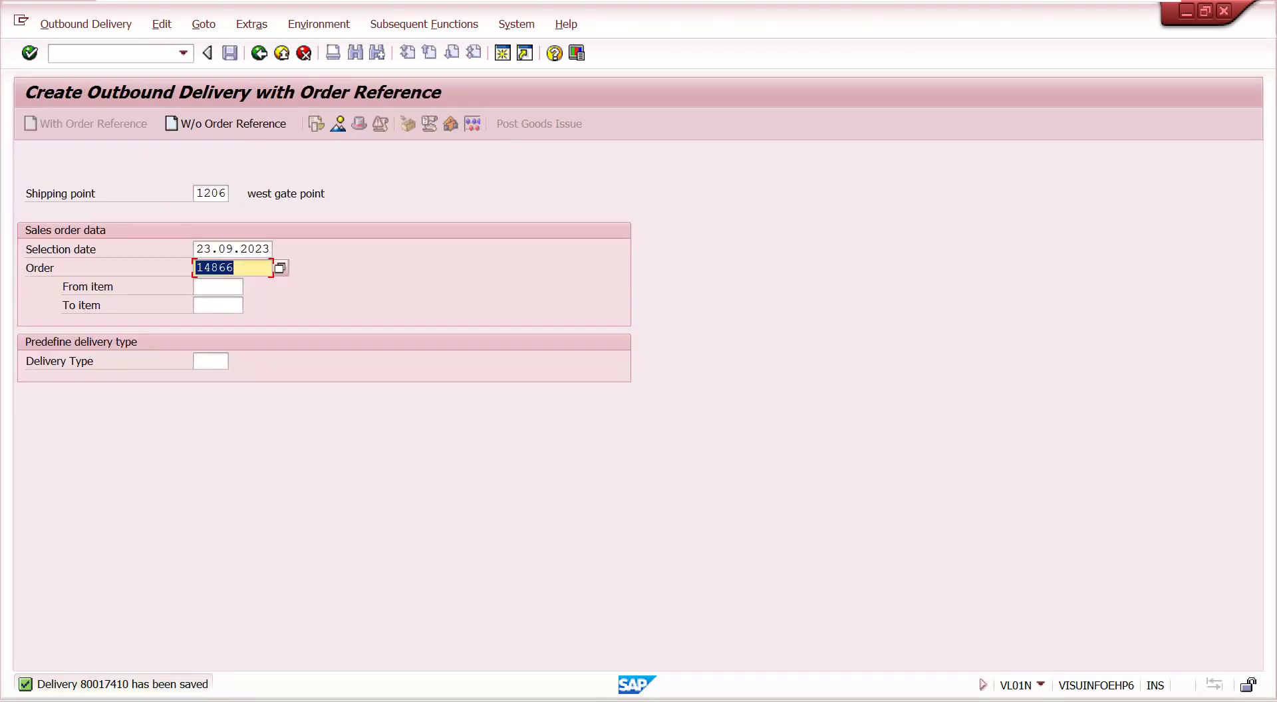
In the customer's shipping data, disable complete delivery required by law and set partial delivery per item to the blank option, Partial delivery allowed.
{"action": "left_click", "coordinate": [171, 700]}
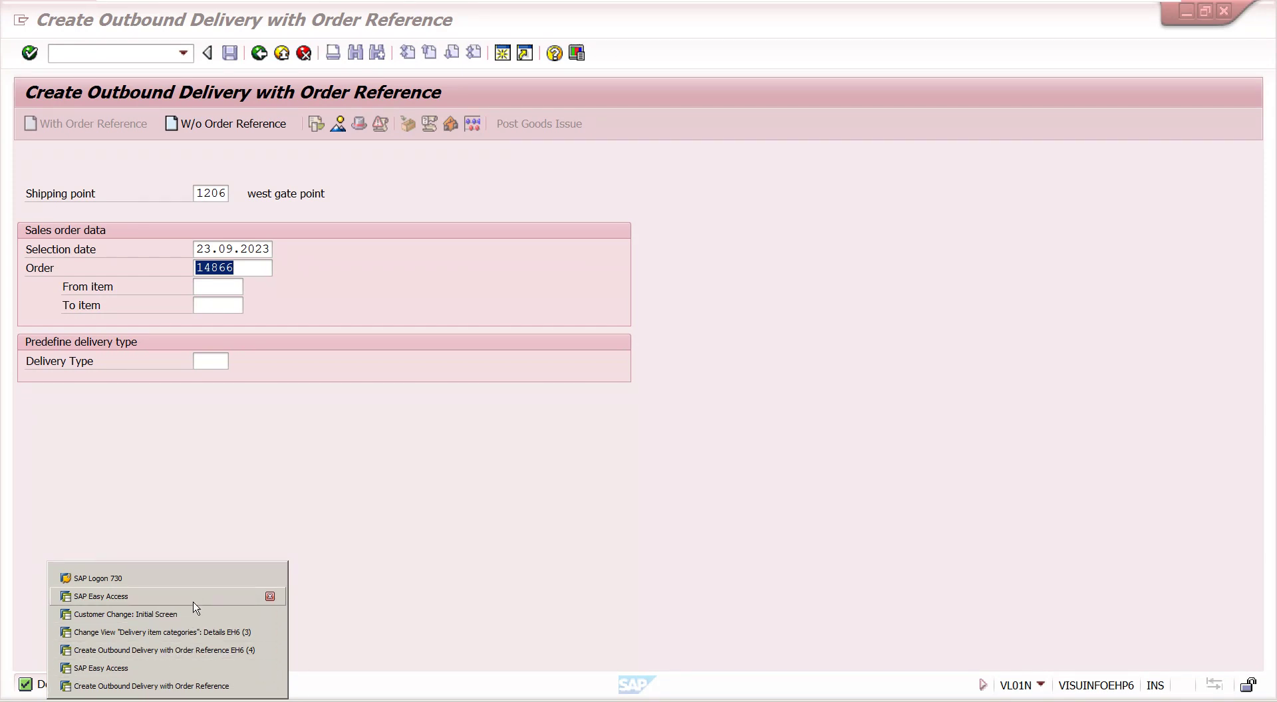
{"action": "left_click", "coordinate": [192, 614]}
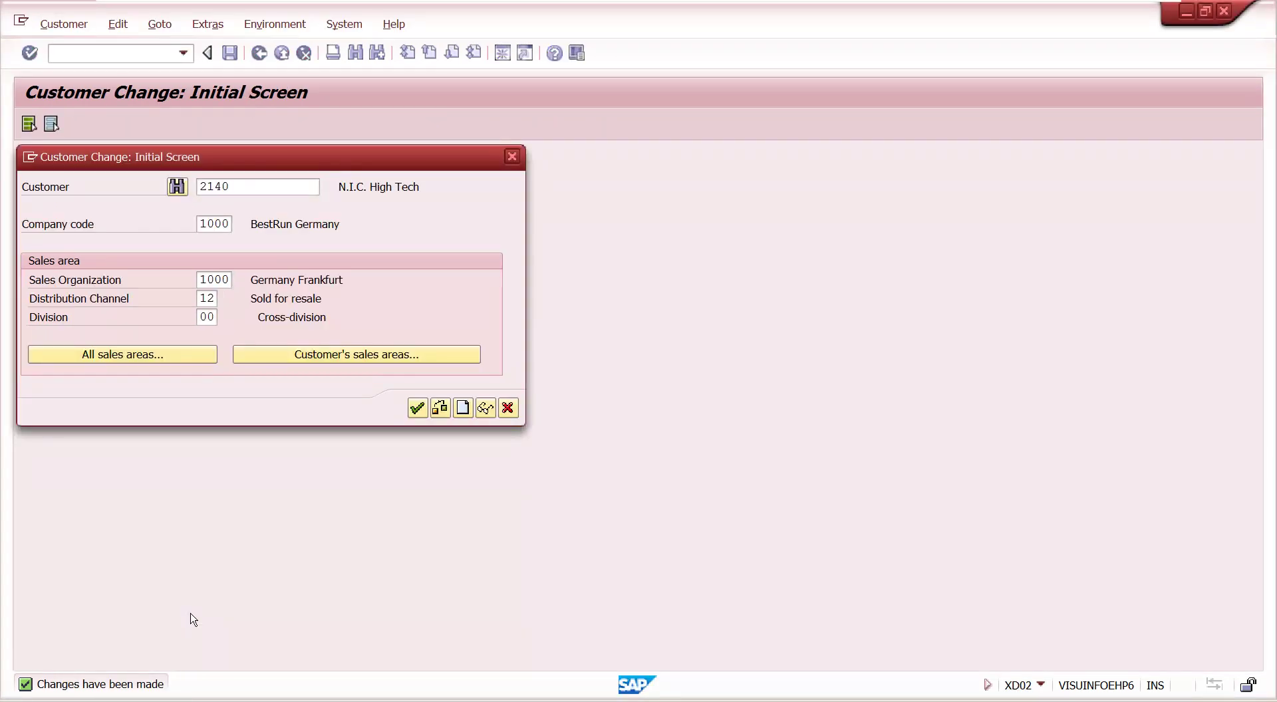
{"action": "key", "text": "Return"}
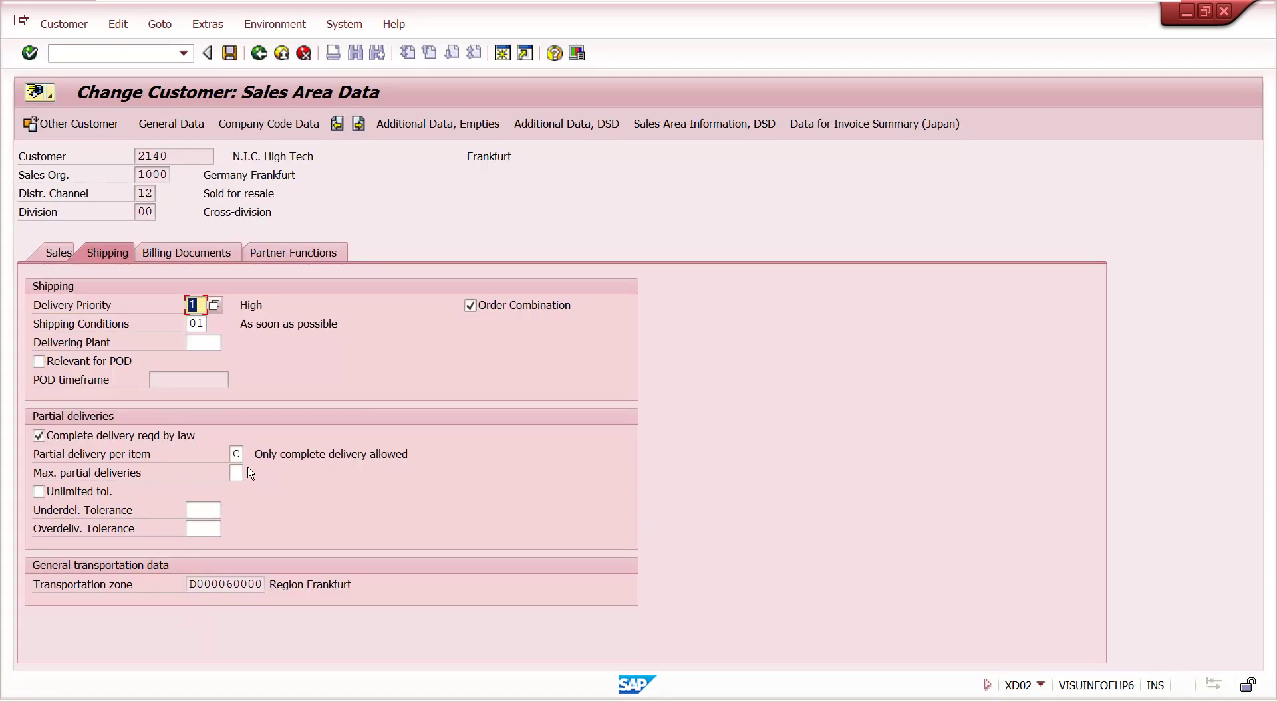
{"action": "left_click", "coordinate": [39, 436]}
{"action": "left_click", "coordinate": [237, 455]}
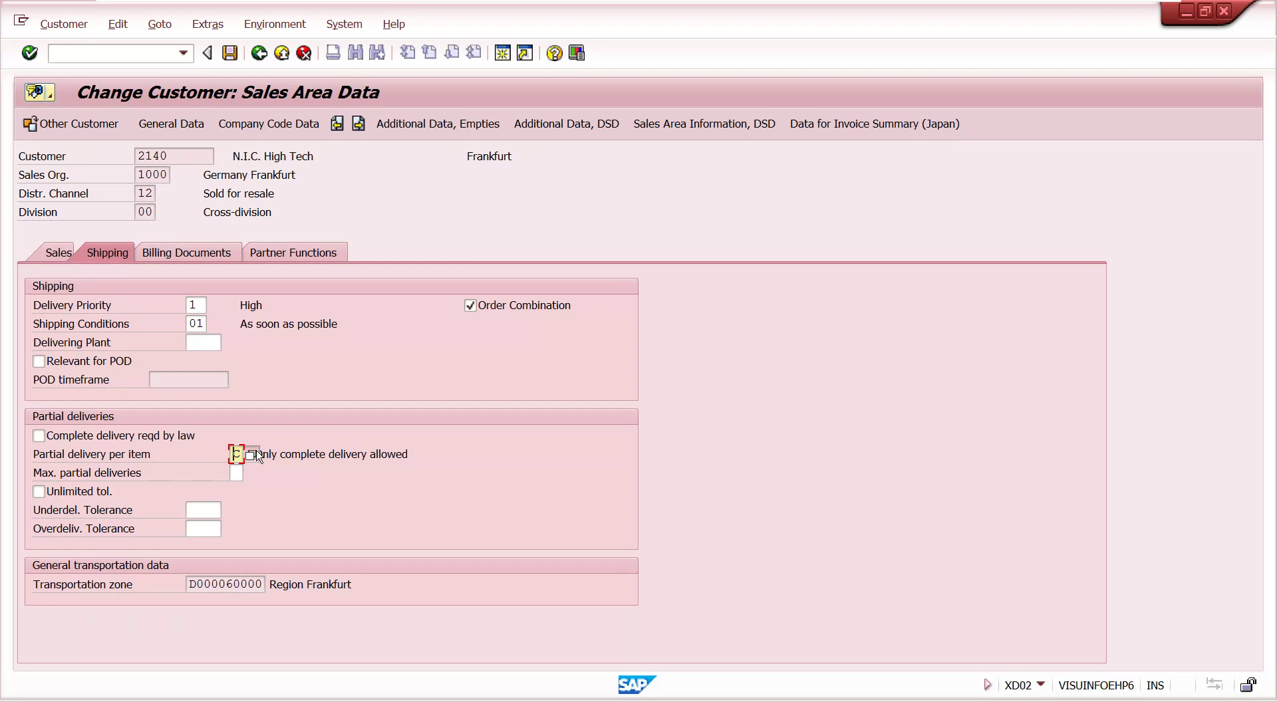
{"action": "left_click", "coordinate": [252, 455]}
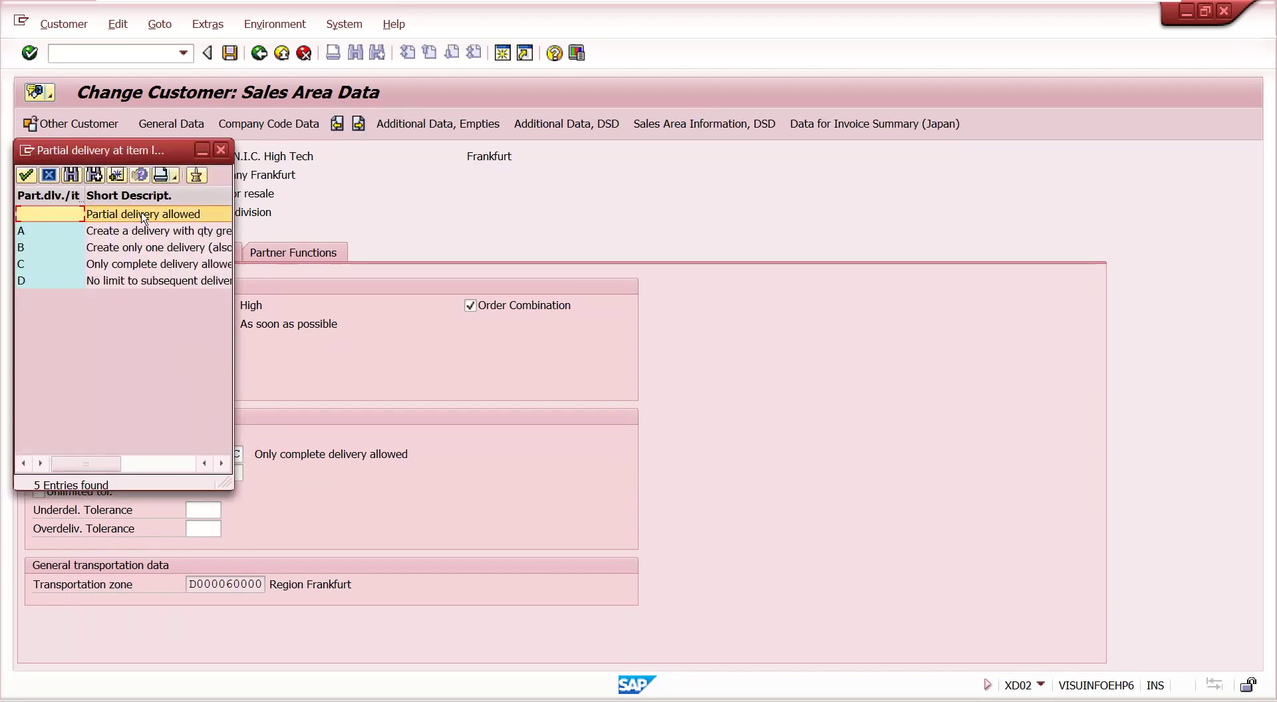
{"action": "double_click", "coordinate": [143, 214]}
Set the customer's maximum partial deliveries to 2 and save the customer.
{"action": "left_click", "coordinate": [236, 473]}
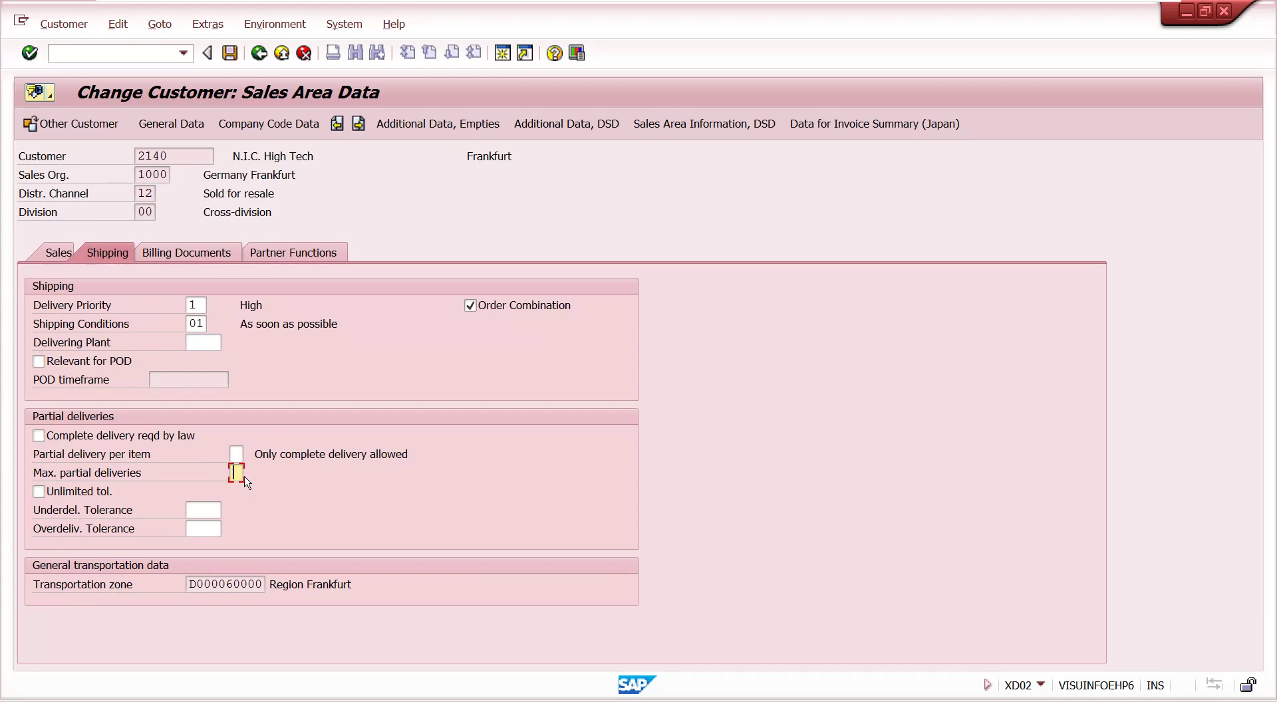
{"action": "key", "text": "BackSpace"}
{"action": "type", "text": "9"}
{"action": "key", "text": "Return"}
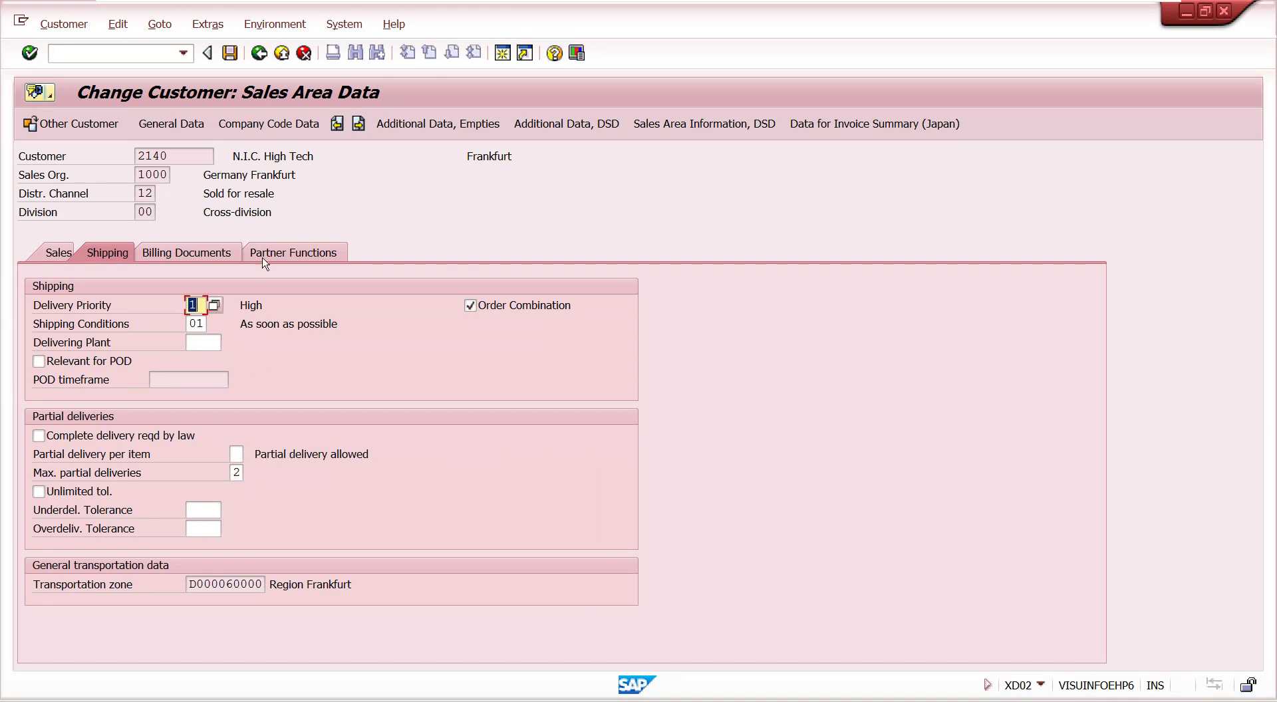
{"action": "left_click", "coordinate": [230, 53]}
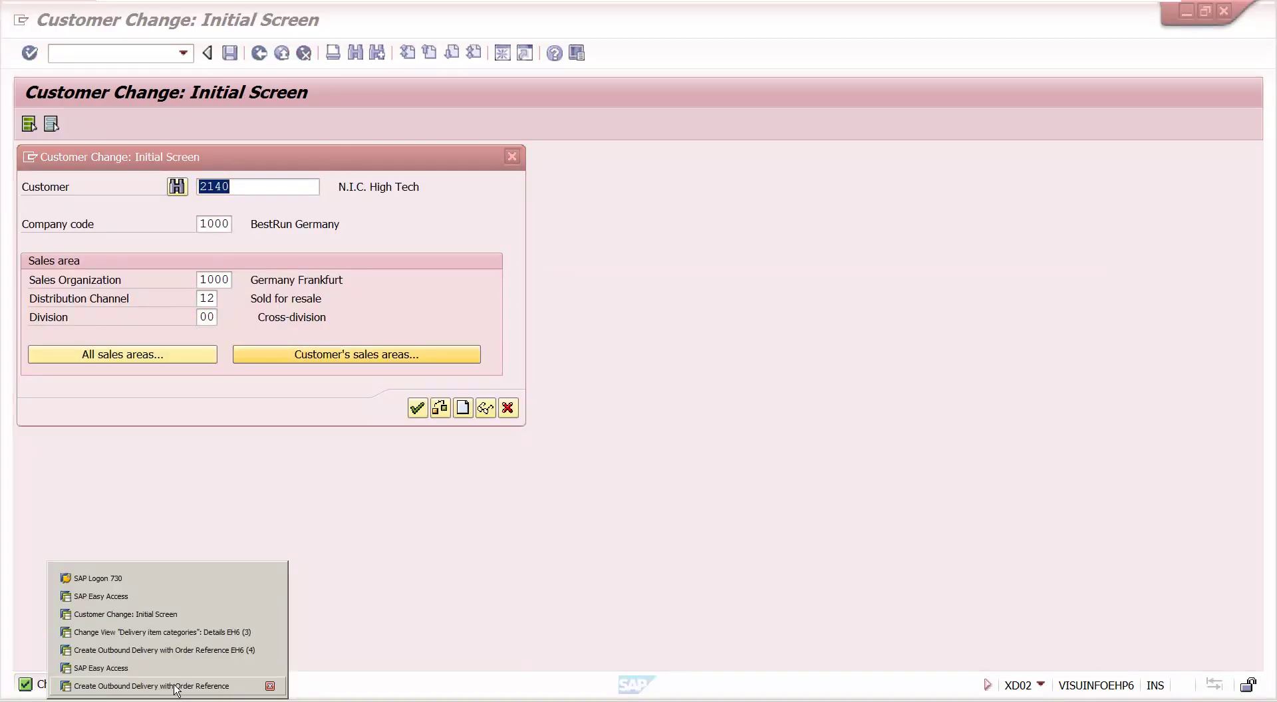
Switch to the delivery creation session and start a standard order (OR) in VA01 for sales area 1000, 12, 00.
{"action": "left_click", "coordinate": [157, 685]}
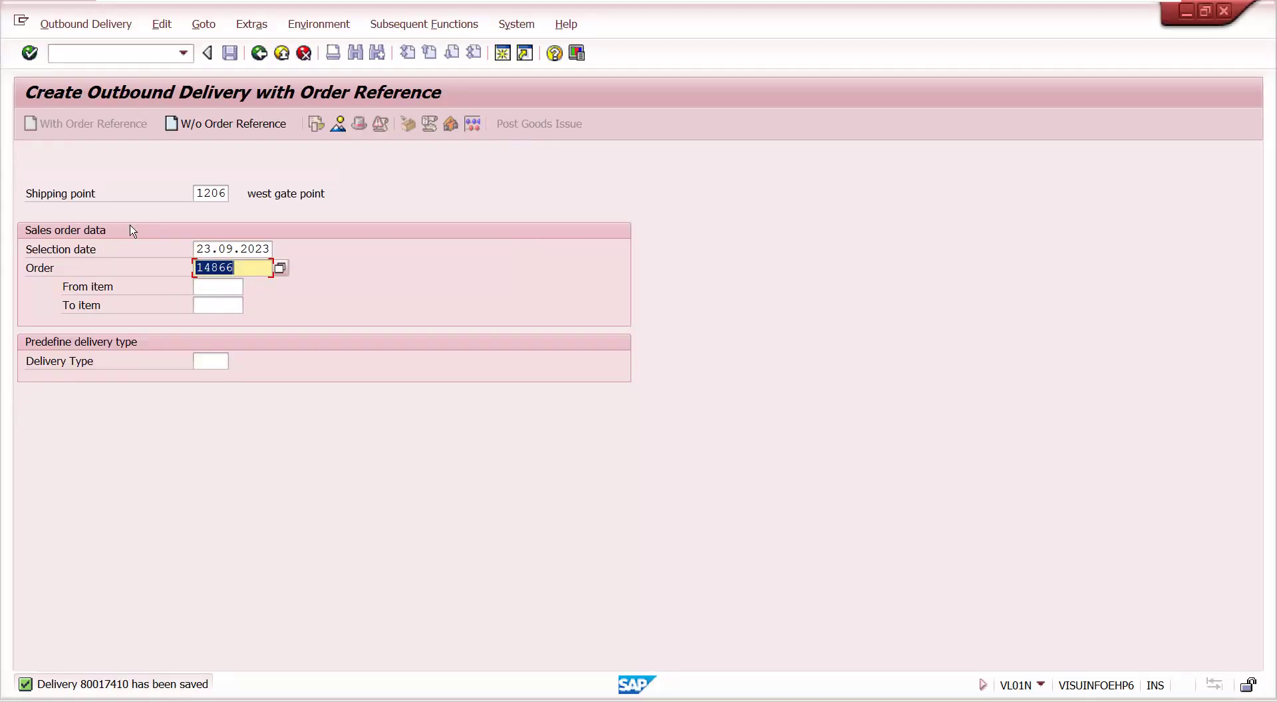
{"action": "left_click", "coordinate": [119, 55]}
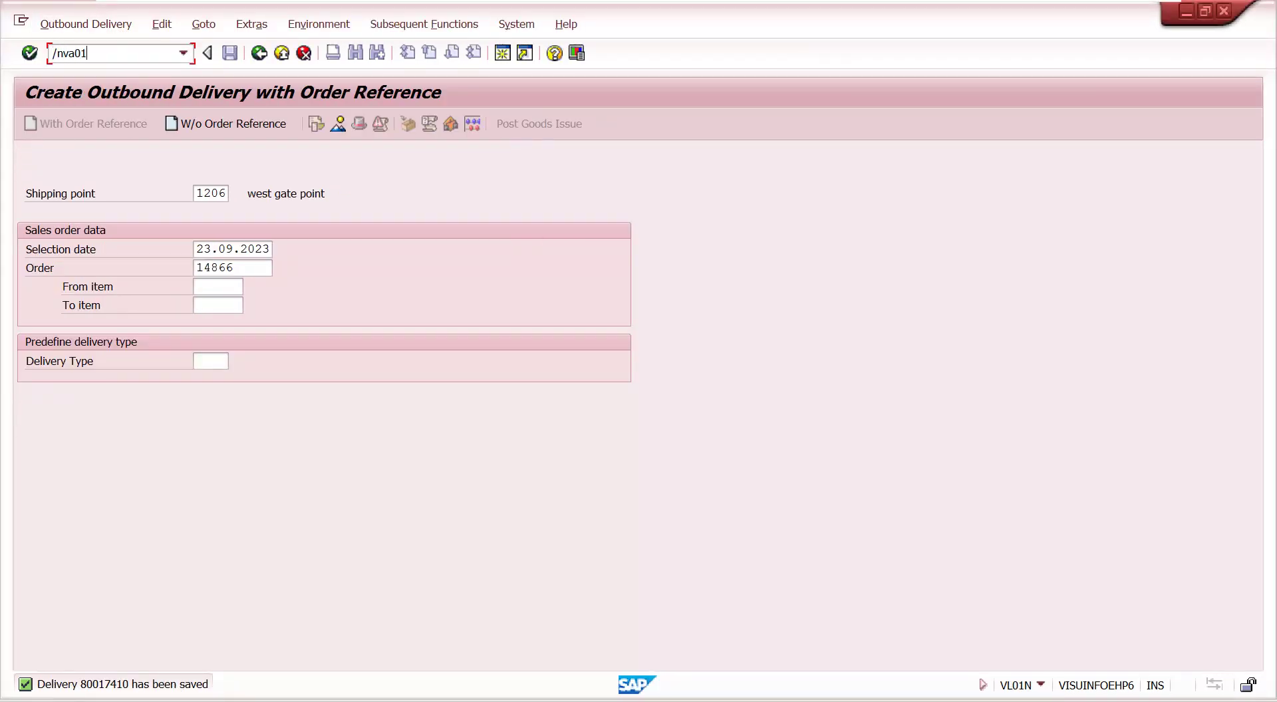
{"action": "type", "text": "/nva01"}
{"action": "key", "text": "Return"}
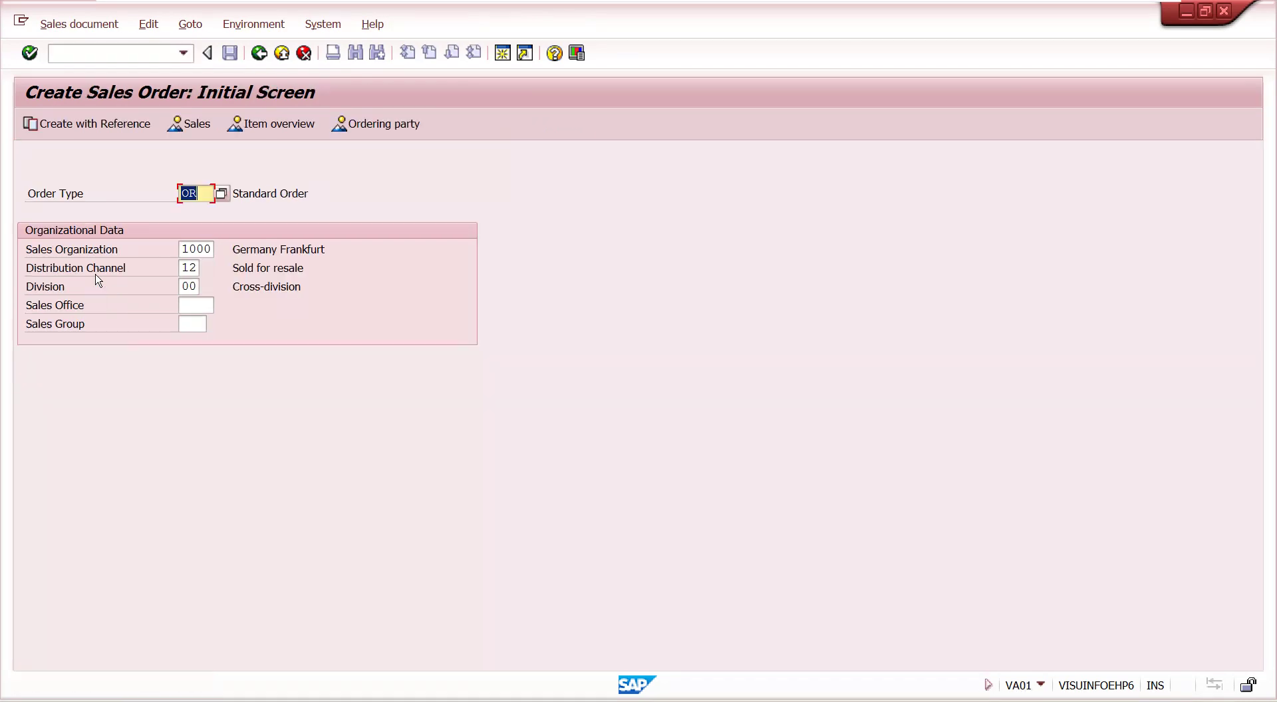
{"action": "key", "text": "Return"}
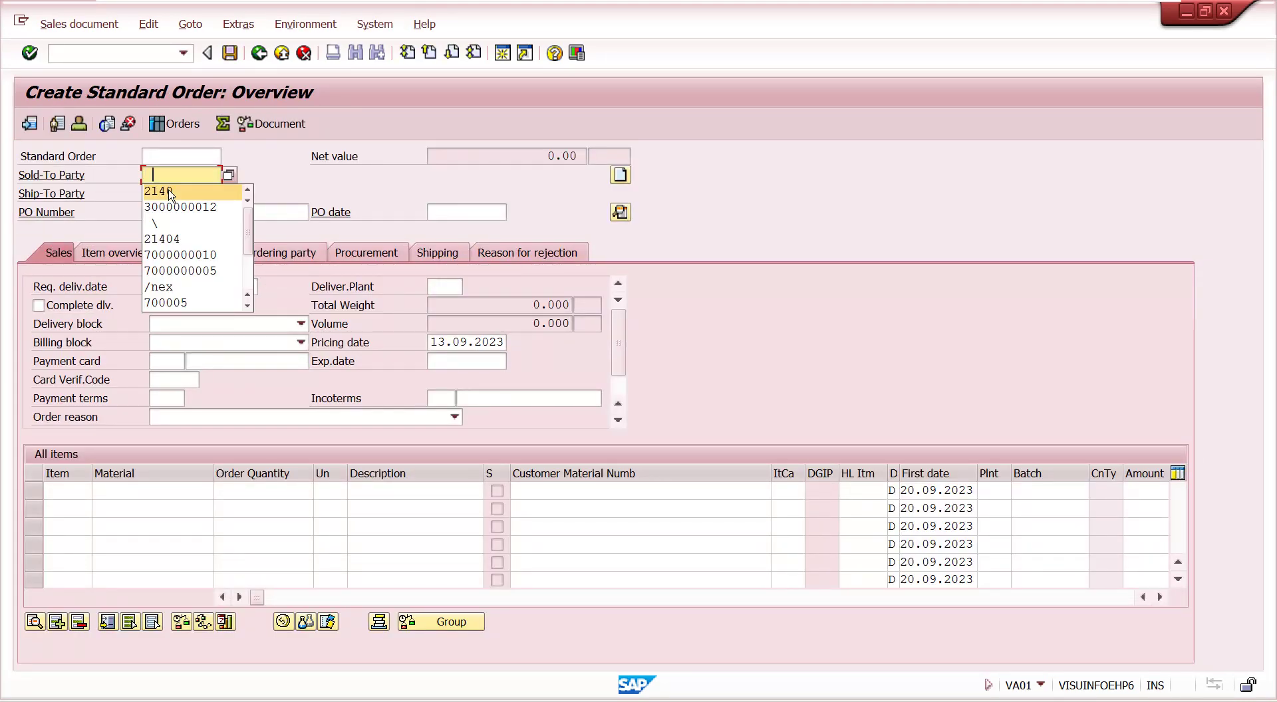
Fill in the order header with N.I.C. High Tech's customer number as sold-to party, the PO number and PO date 08.09.2023.
{"action": "left_click", "coordinate": [169, 191]}
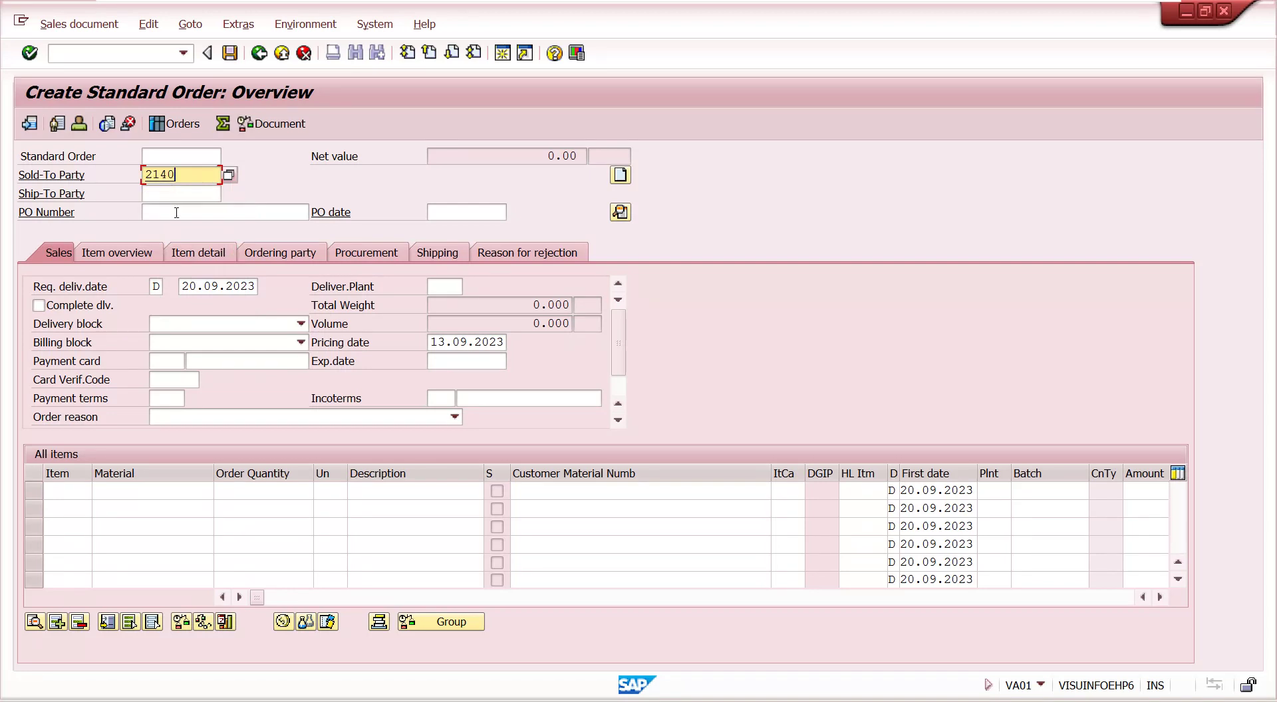
{"action": "left_click", "coordinate": [176, 213]}
{"action": "left_click", "coordinate": [160, 225]}
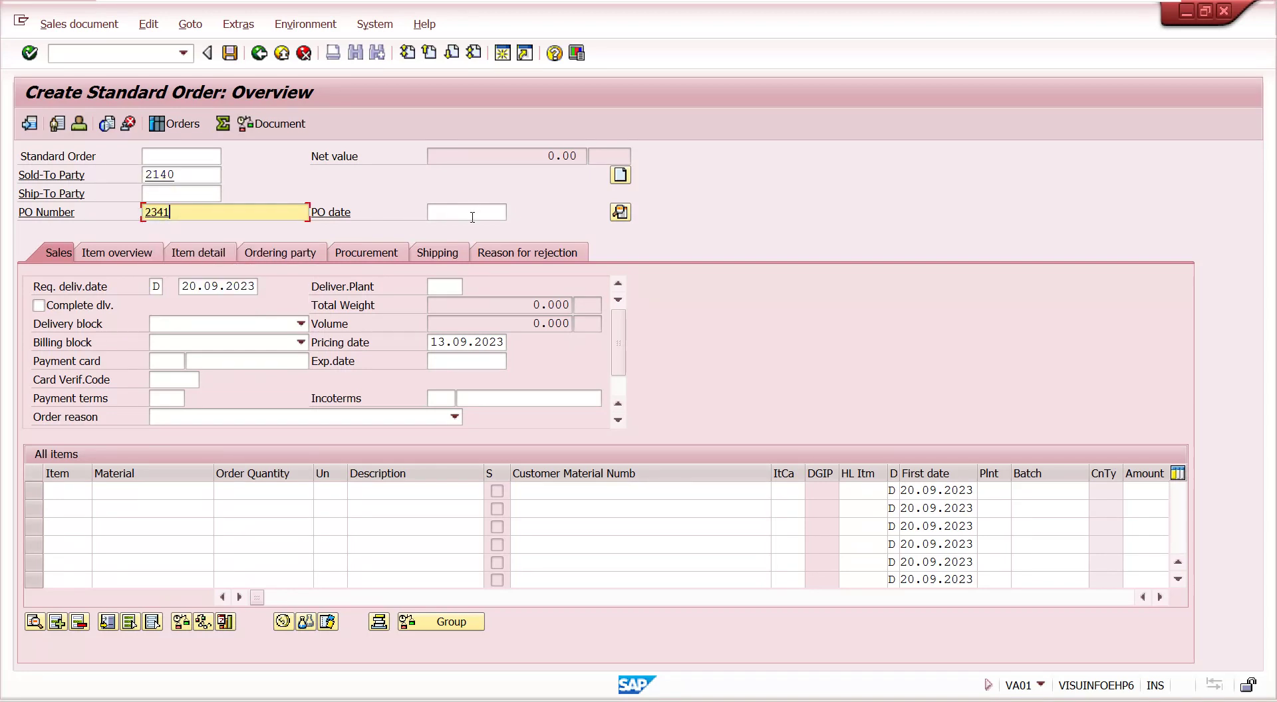
{"action": "left_click", "coordinate": [468, 214]}
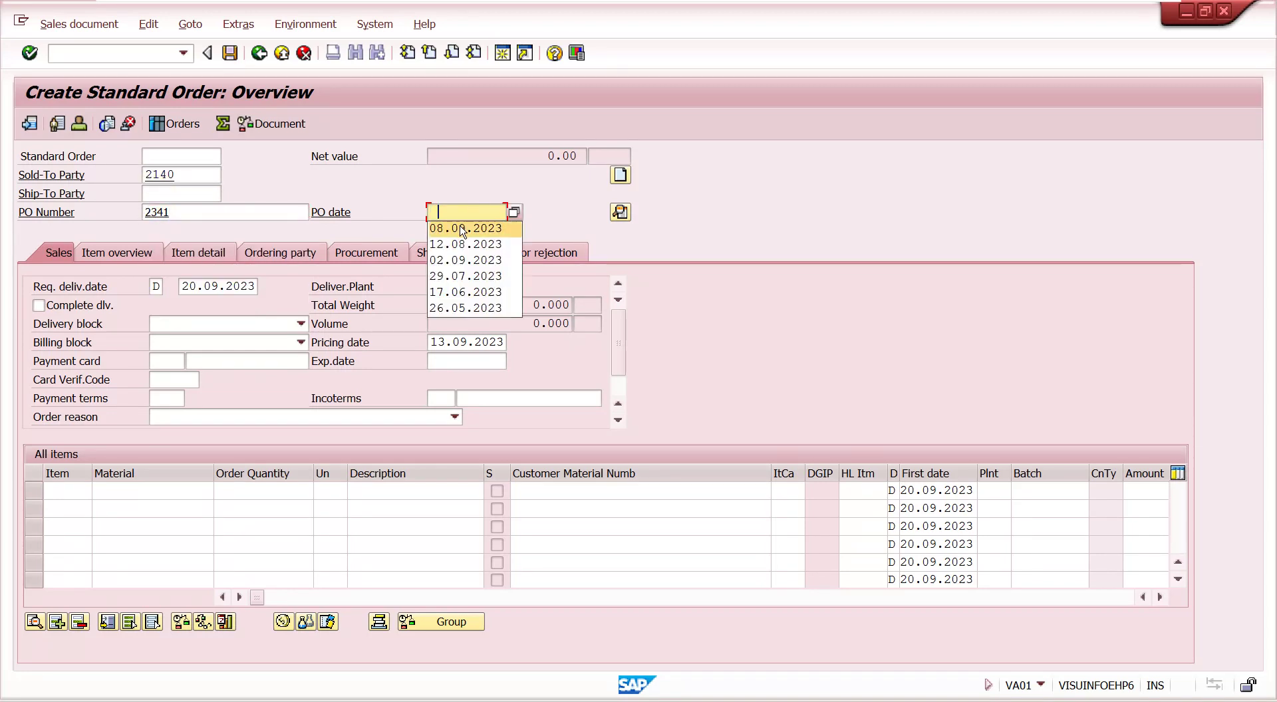
{"action": "left_click", "coordinate": [464, 230]}
{"action": "key", "text": "Return"}
Add material M-06 with order quantity 10 and accept the delivery proposal in availability control.
{"action": "left_click", "coordinate": [169, 490]}
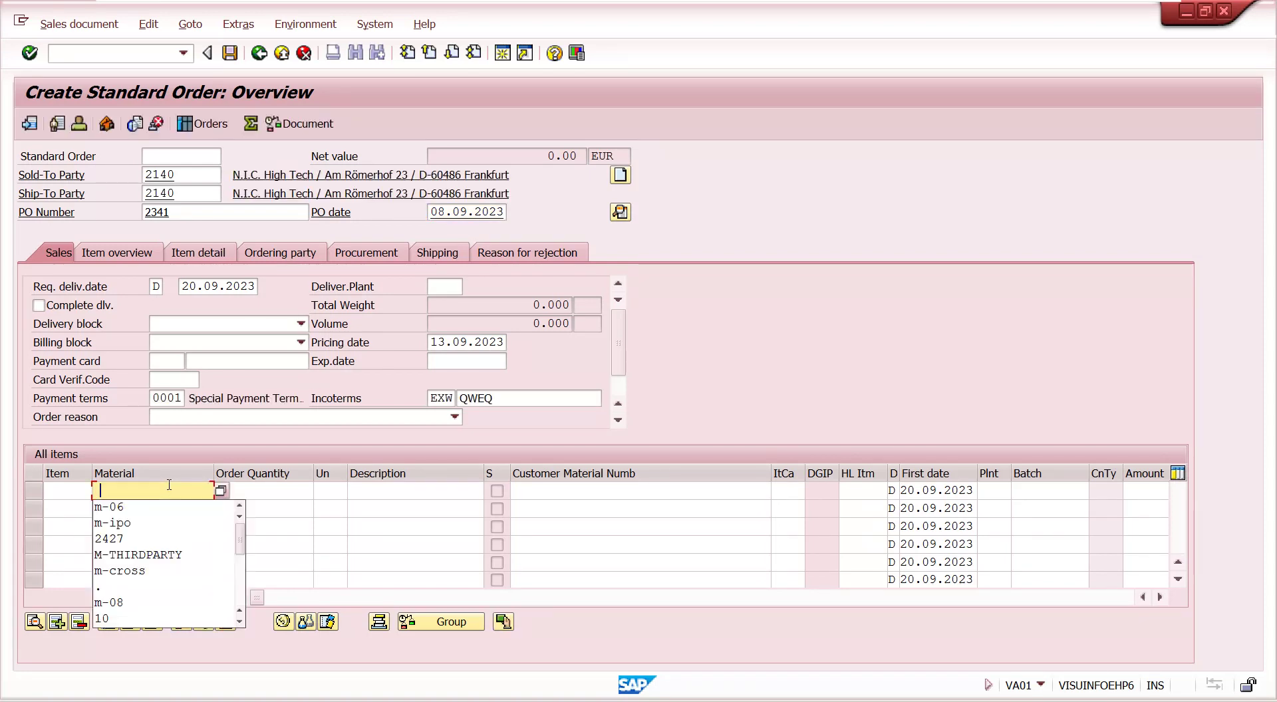
{"action": "left_click", "coordinate": [149, 508]}
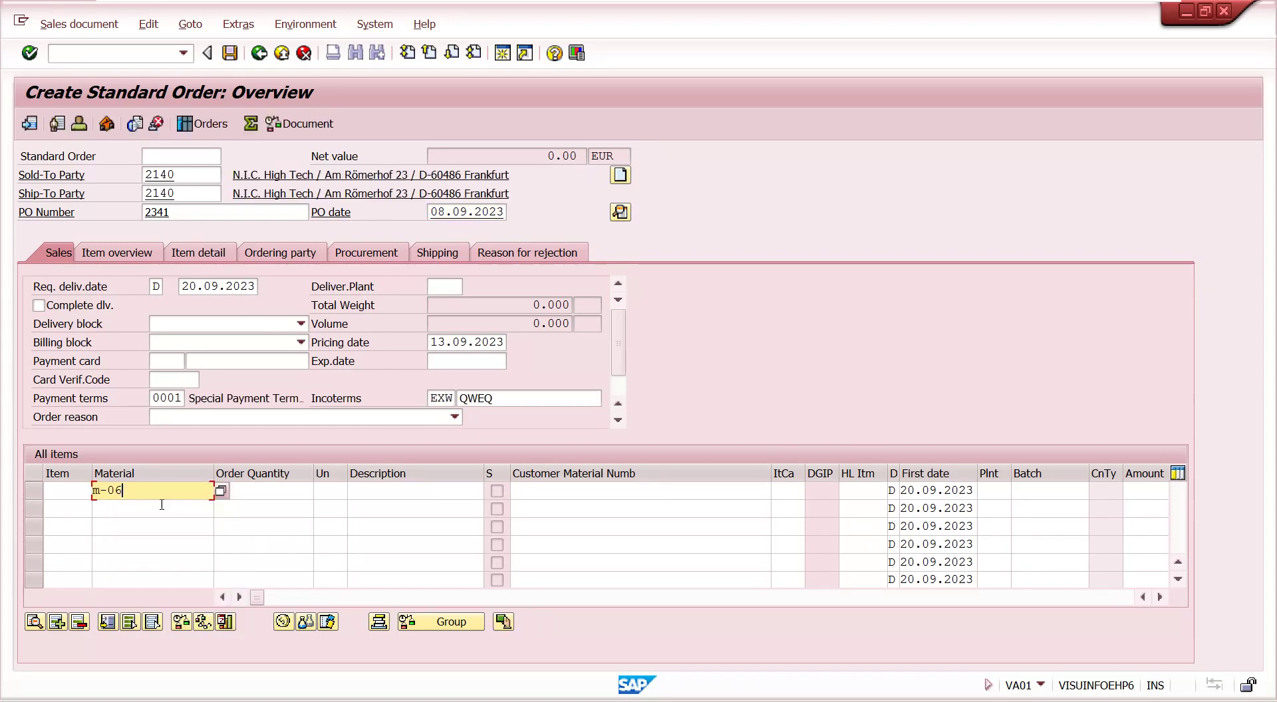
{"action": "left_click", "coordinate": [252, 489]}
{"action": "type", "text": "10"}
{"action": "key", "text": "Return"}
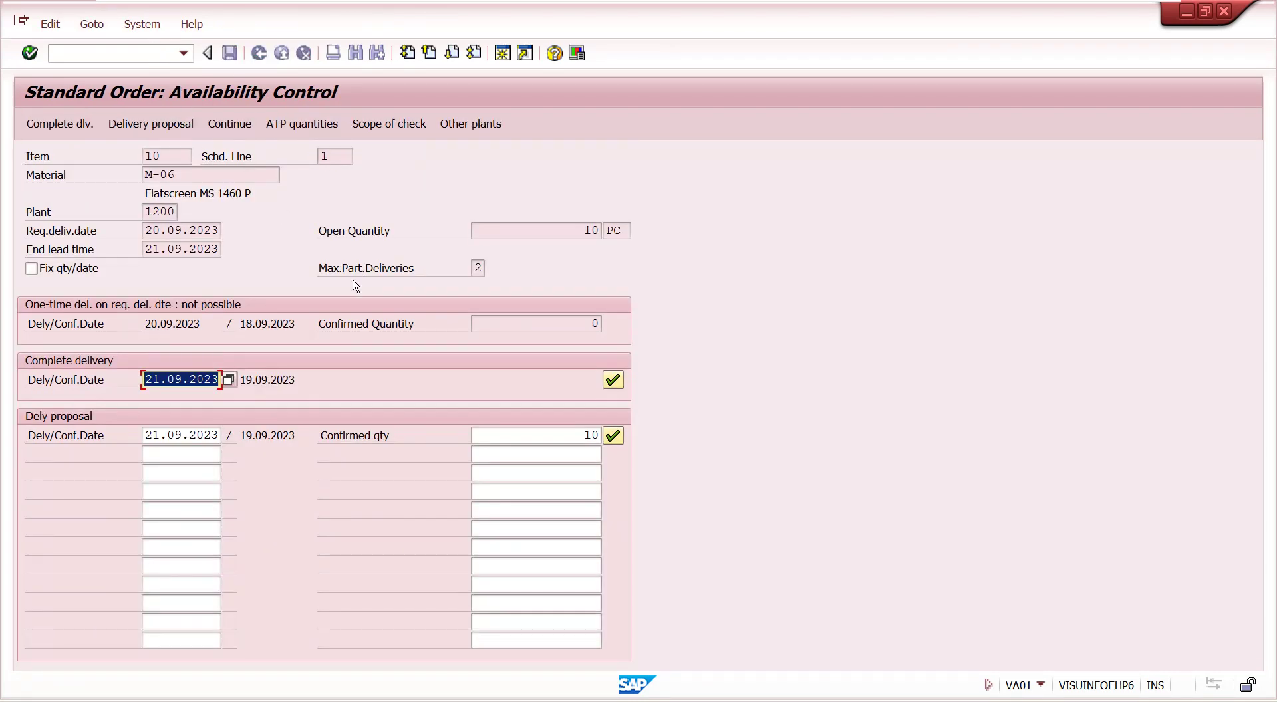
{"action": "left_click", "coordinate": [614, 440]}
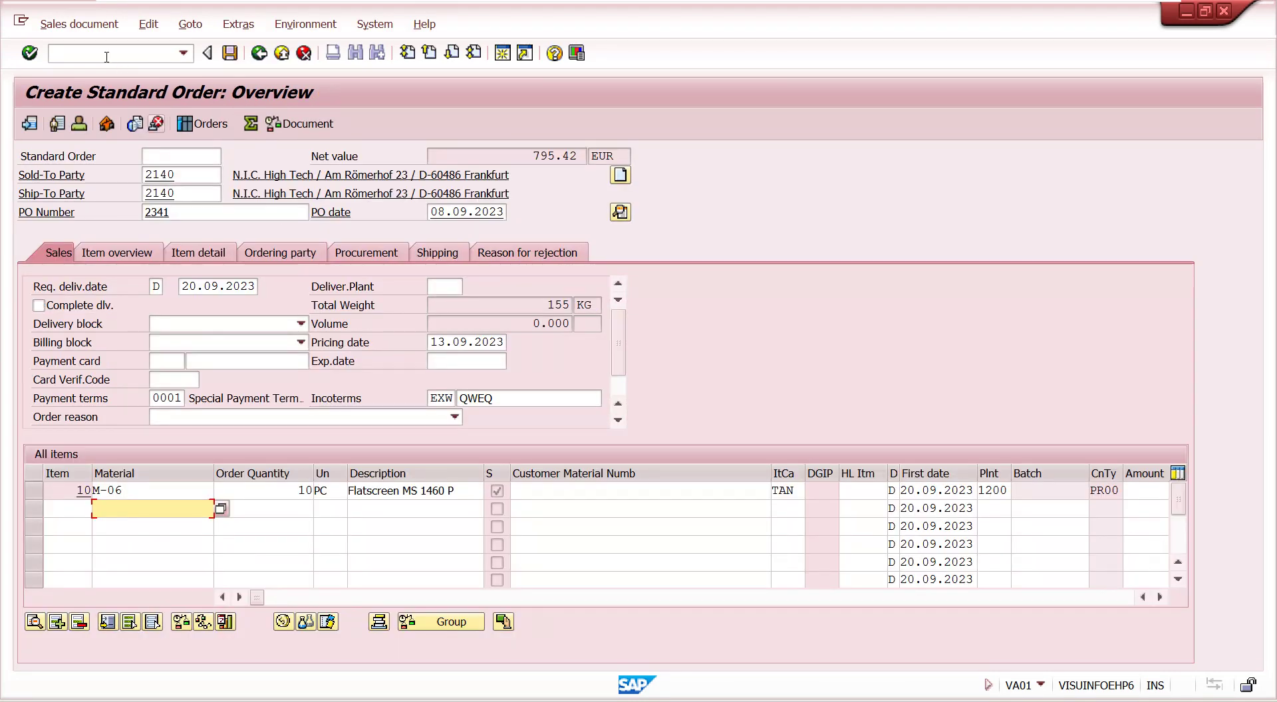
Save the order by creating its outbound delivery, and set item M-06's storage location to 0120.
{"action": "left_click", "coordinate": [78, 26]}
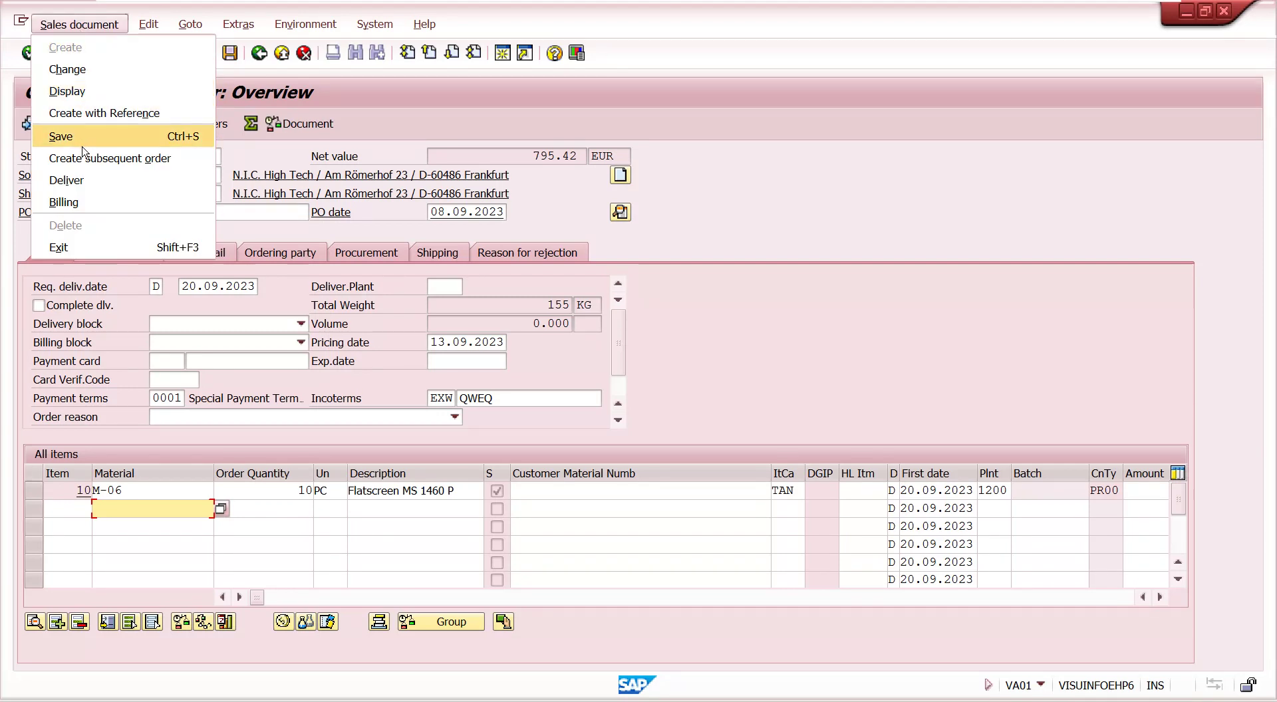
{"action": "left_click", "coordinate": [84, 180]}
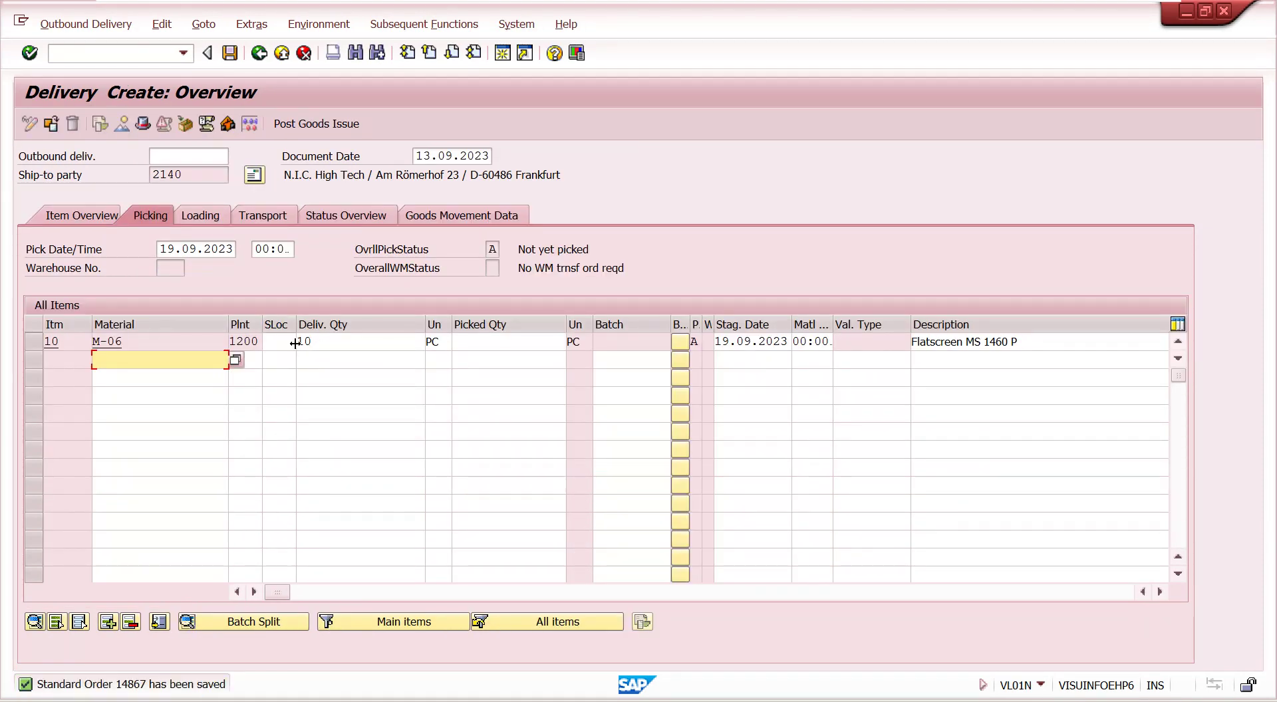
{"action": "left_click", "coordinate": [286, 341]}
{"action": "left_click", "coordinate": [282, 359]}
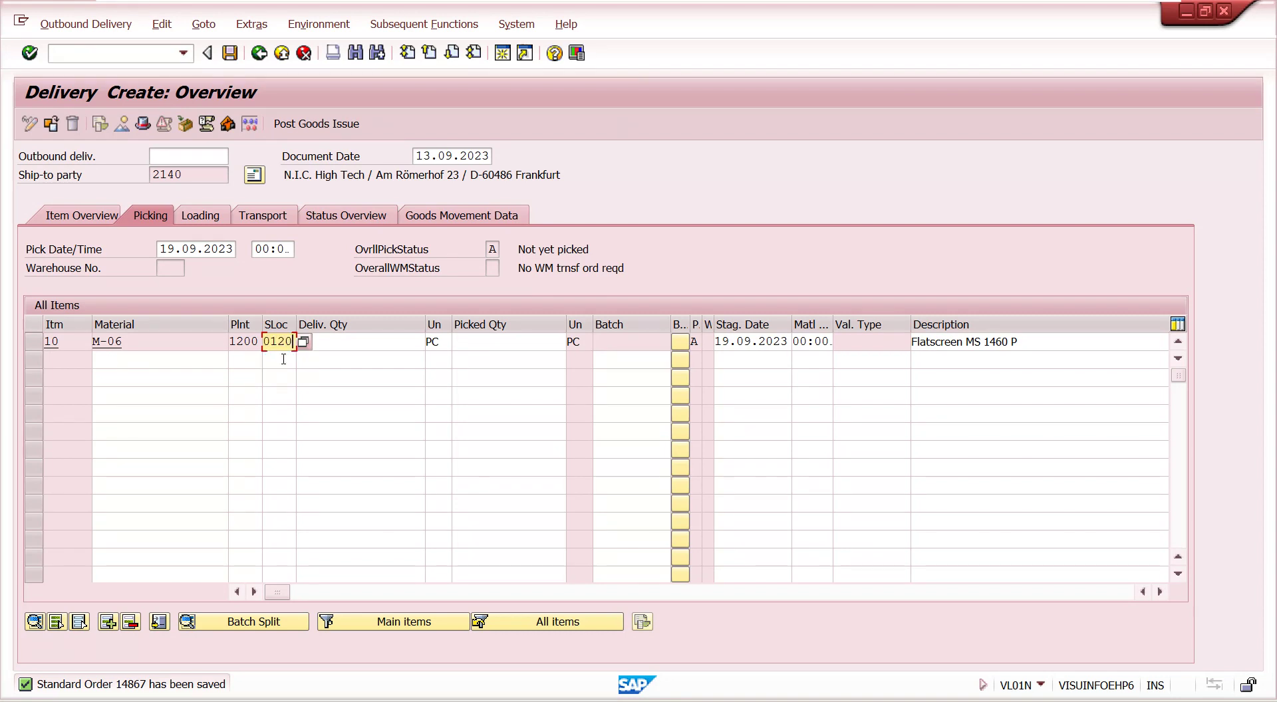
Set both the delivery quantity and the picked quantity of item M-06 to 2.
{"action": "left_click", "coordinate": [348, 342]}
{"action": "type", "text": "10"}
{"action": "key", "text": "BackSpace"}
{"action": "key", "text": "BackSpace"}
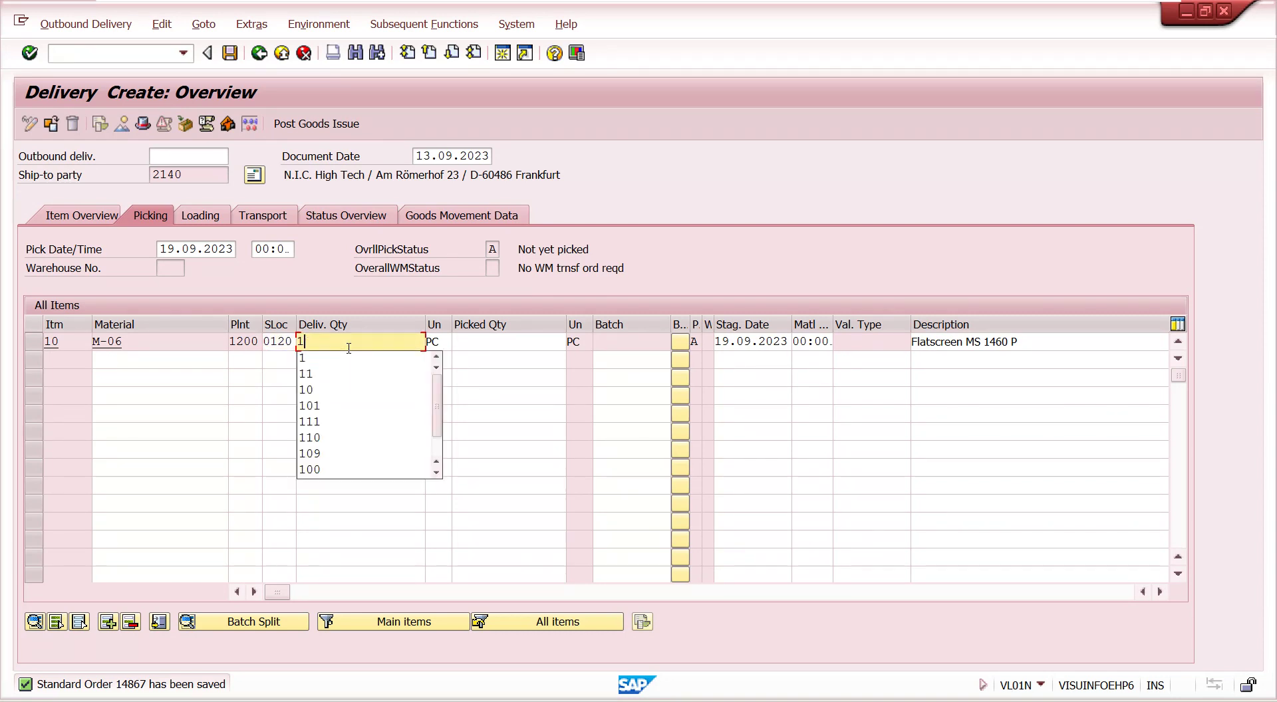
{"action": "type", "text": "2"}
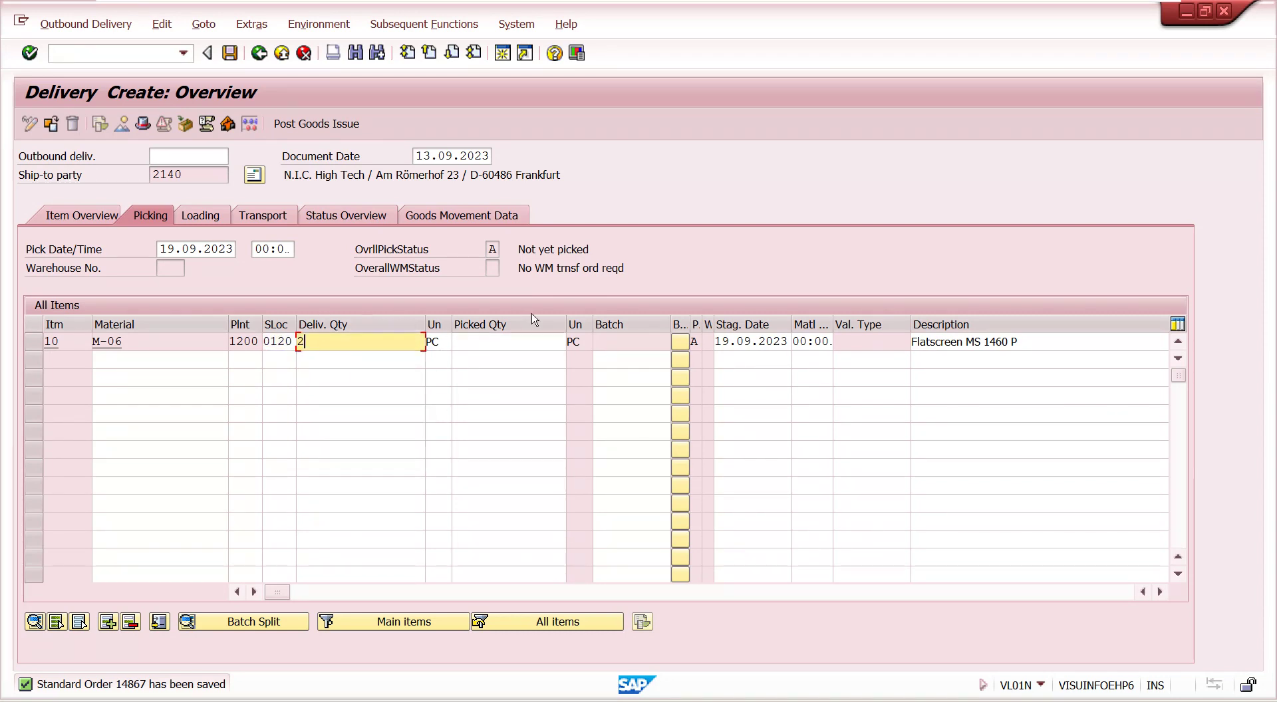
{"action": "left_click", "coordinate": [515, 342]}
{"action": "type", "text": "2"}
{"action": "key", "text": "Return"}
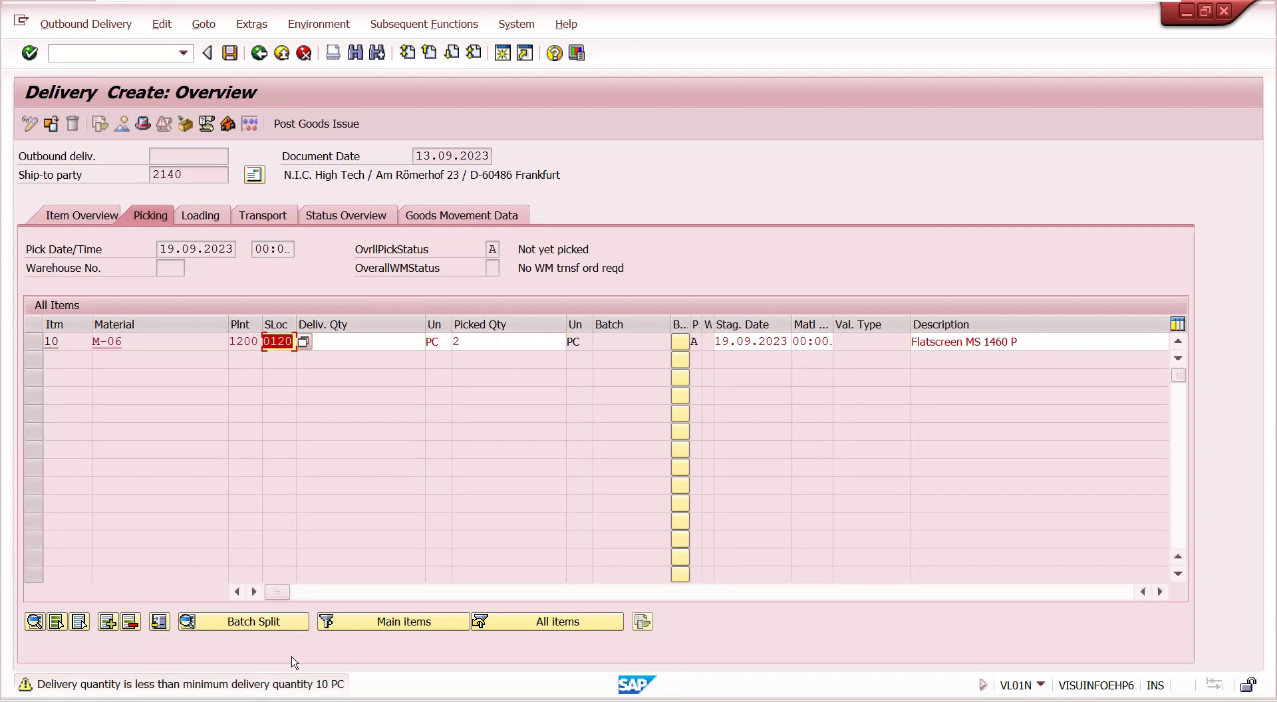
Accept the delivery quantity of 2 despite the minimum quantity warning and post goods issue for the first partial delivery.
{"action": "key", "text": "Return"}
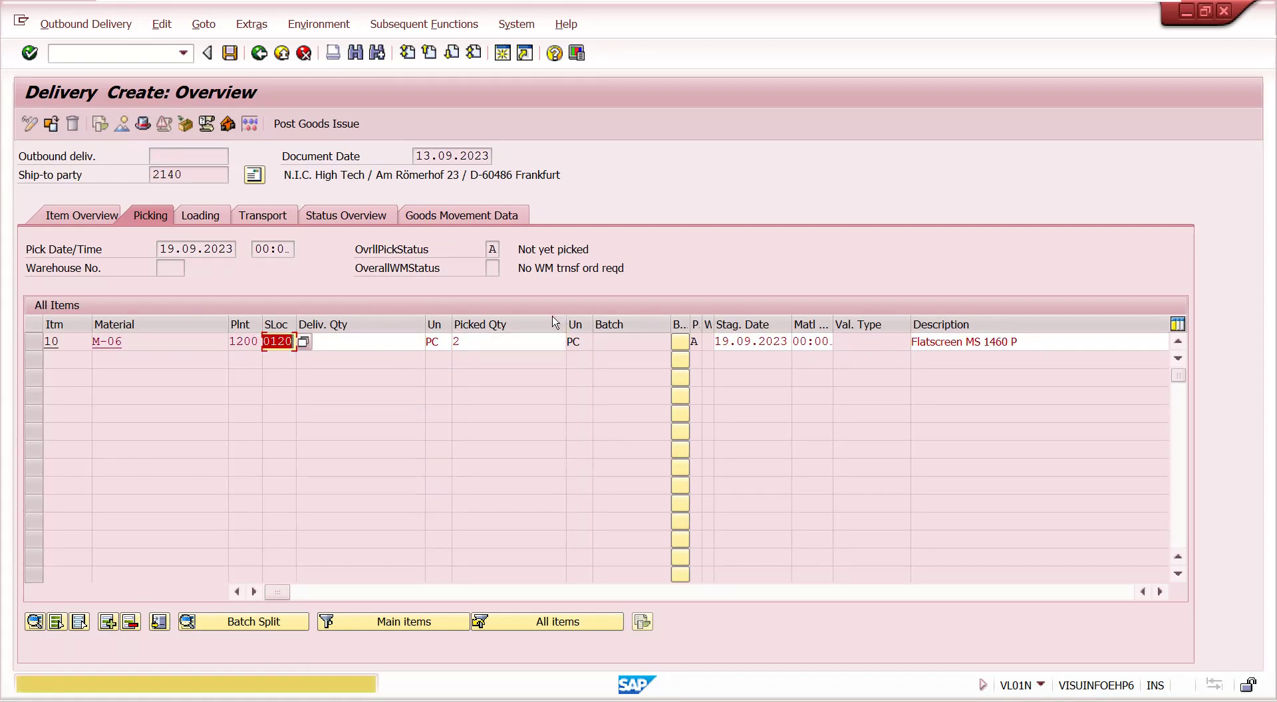
{"action": "key", "text": "Return"}
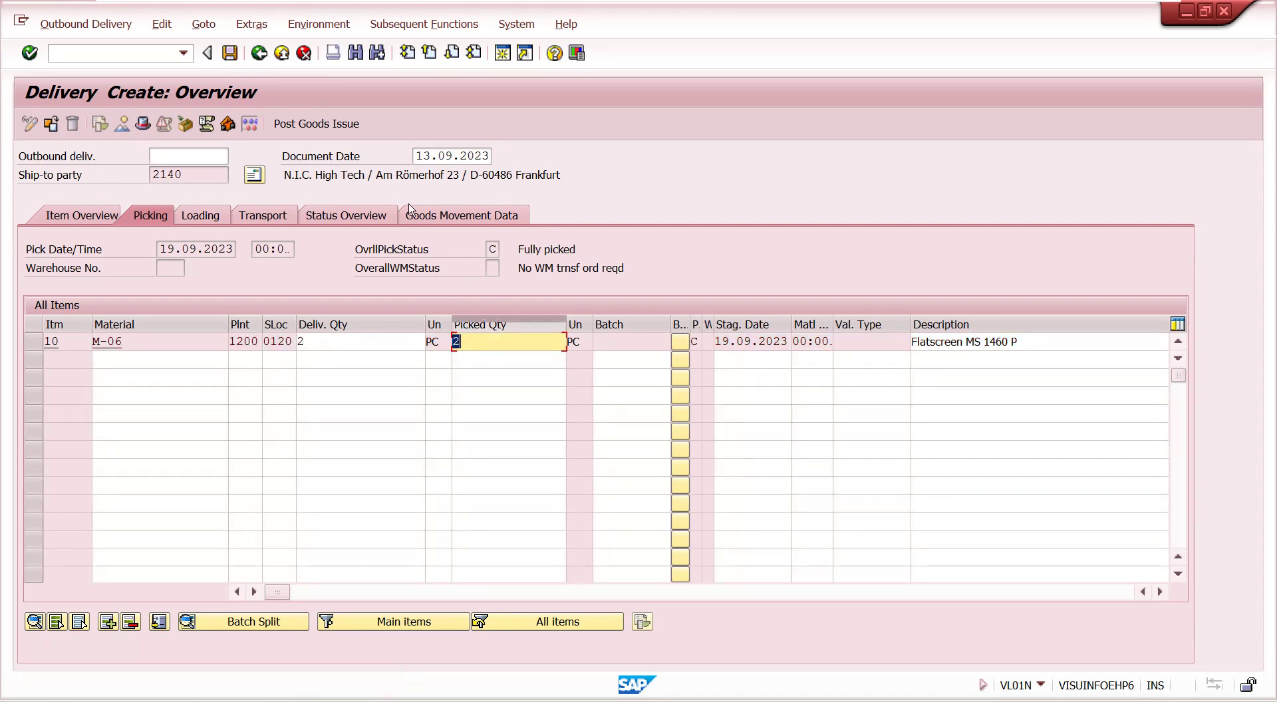
{"action": "left_click", "coordinate": [334, 125]}
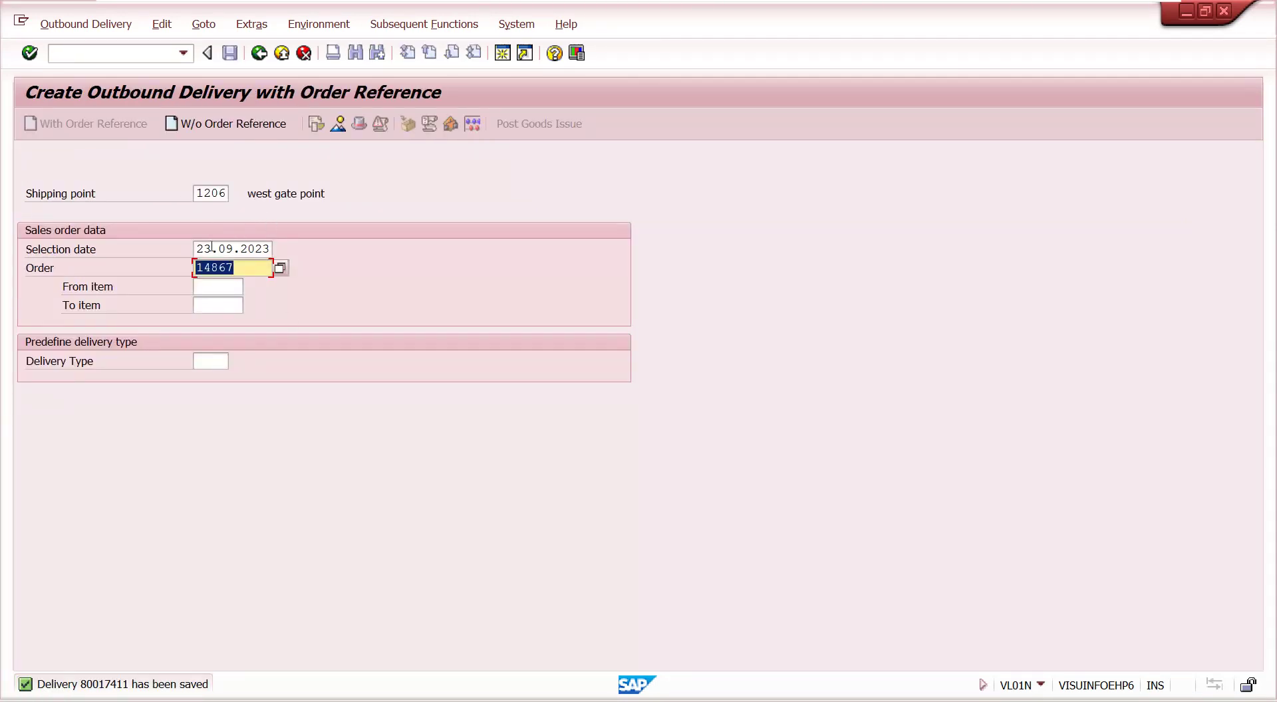
Create a second outbound delivery for the same order in VL01N and set item M-06's storage location to 0120.
{"action": "key", "text": "Return"}
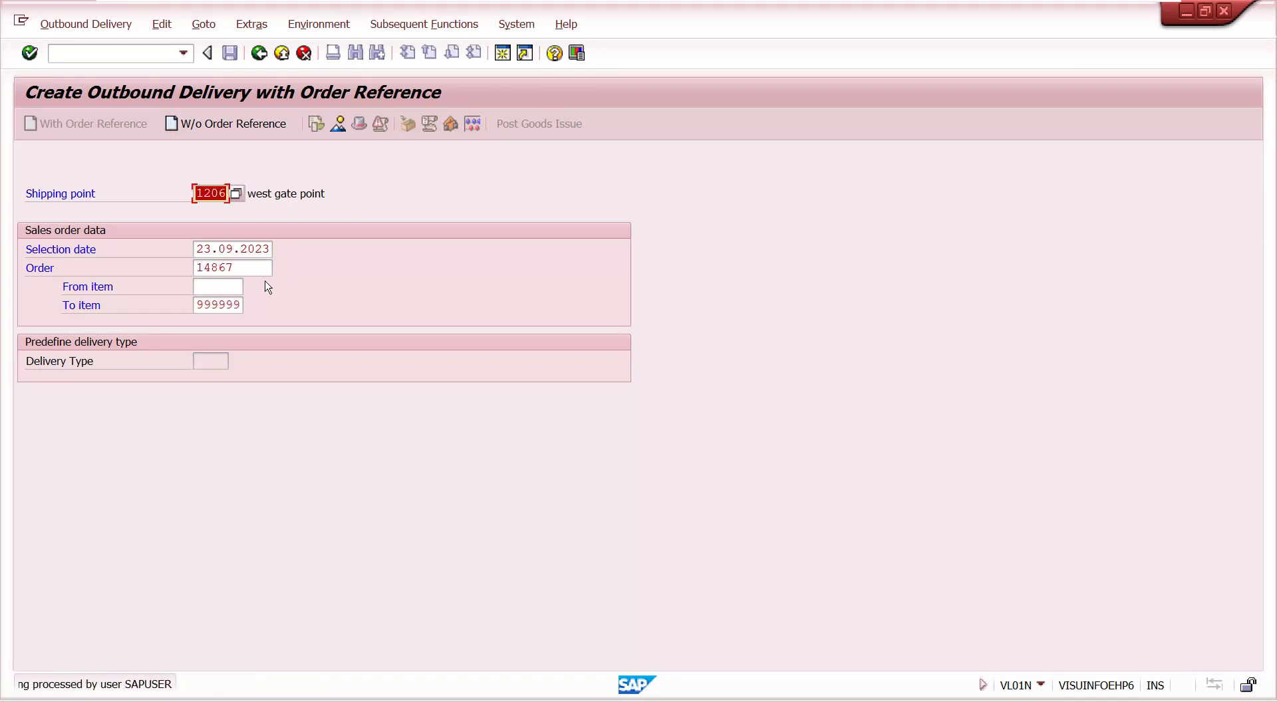
{"action": "left_click", "coordinate": [137, 51]}
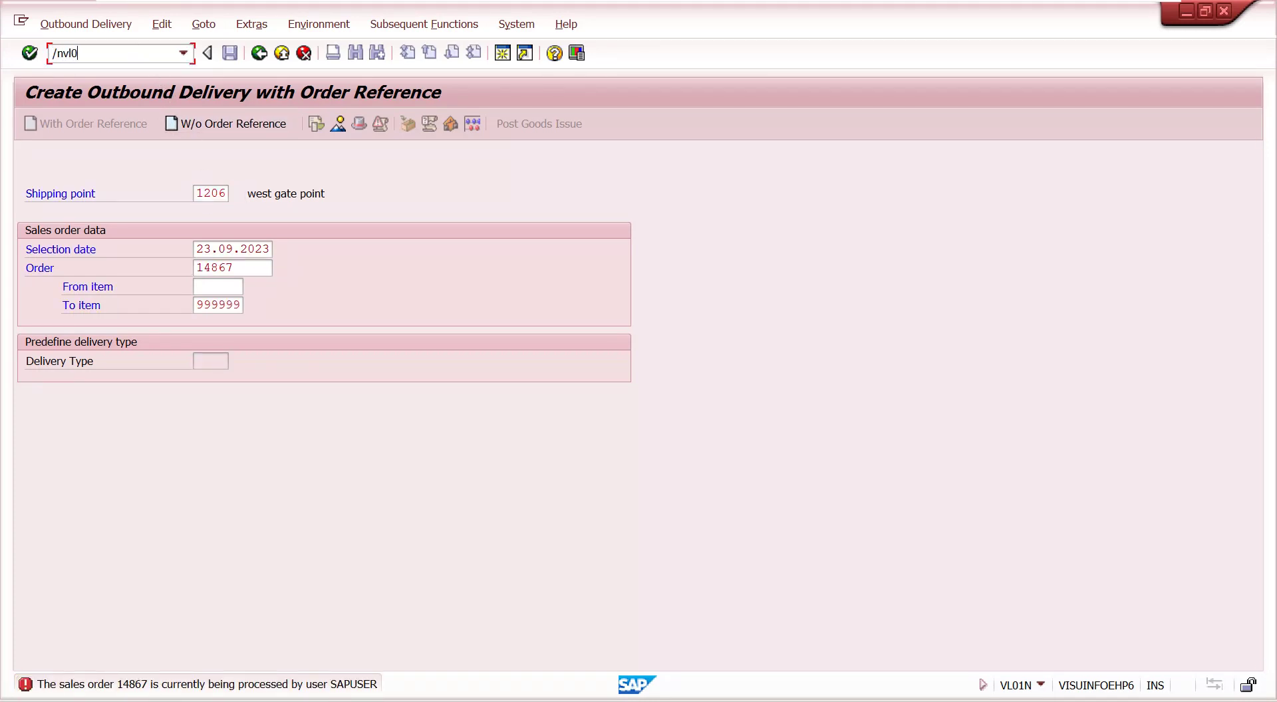
{"action": "key", "text": "Return"}
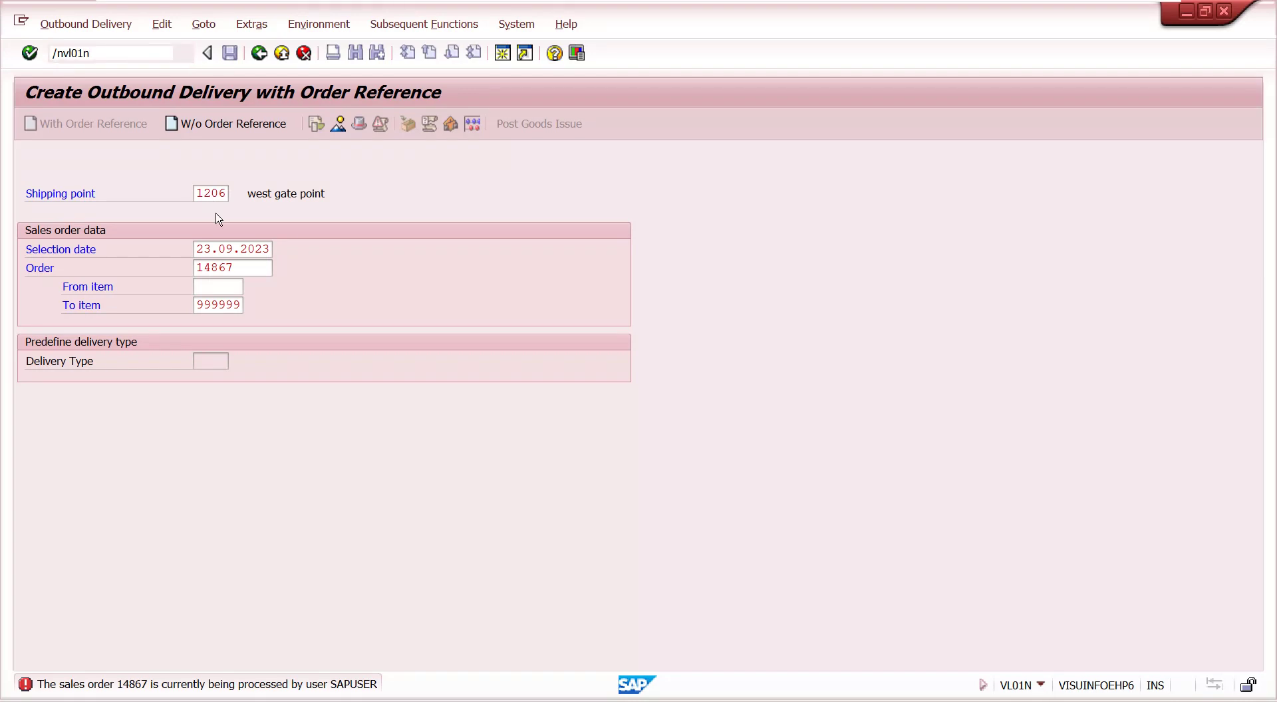
{"action": "key", "text": "Return"}
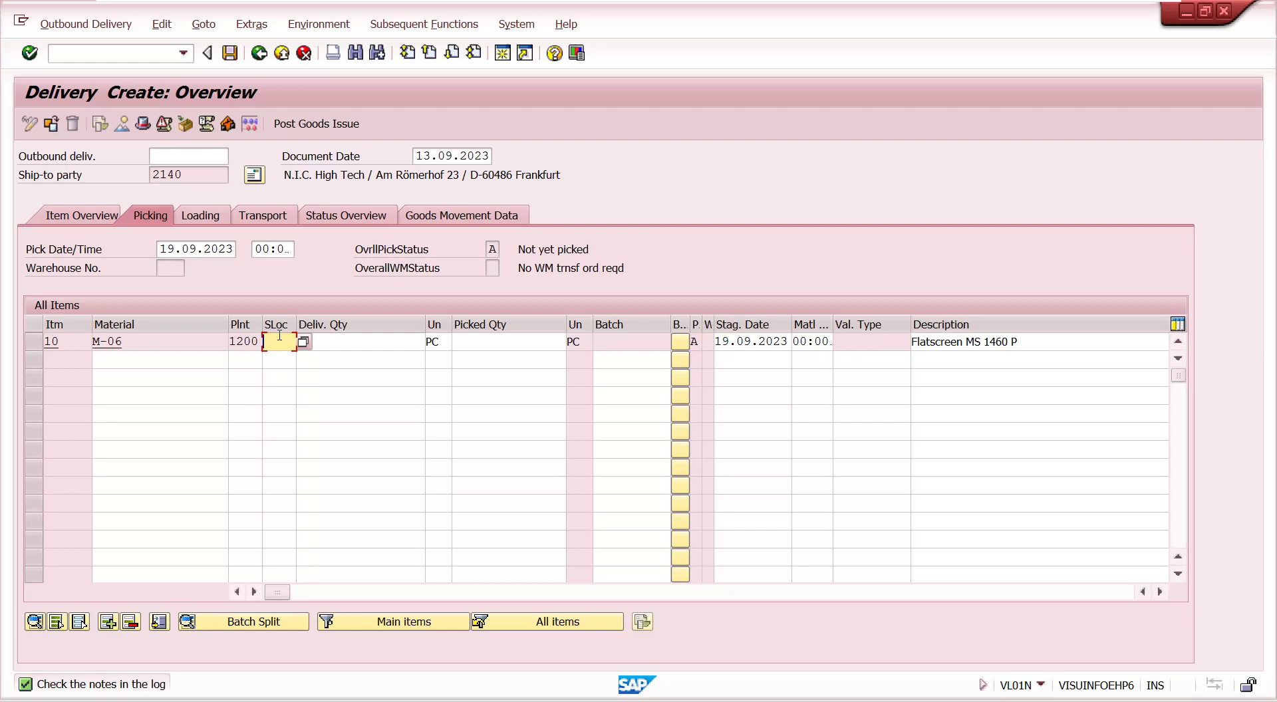
{"action": "left_click", "coordinate": [280, 338]}
{"action": "left_click", "coordinate": [280, 359]}
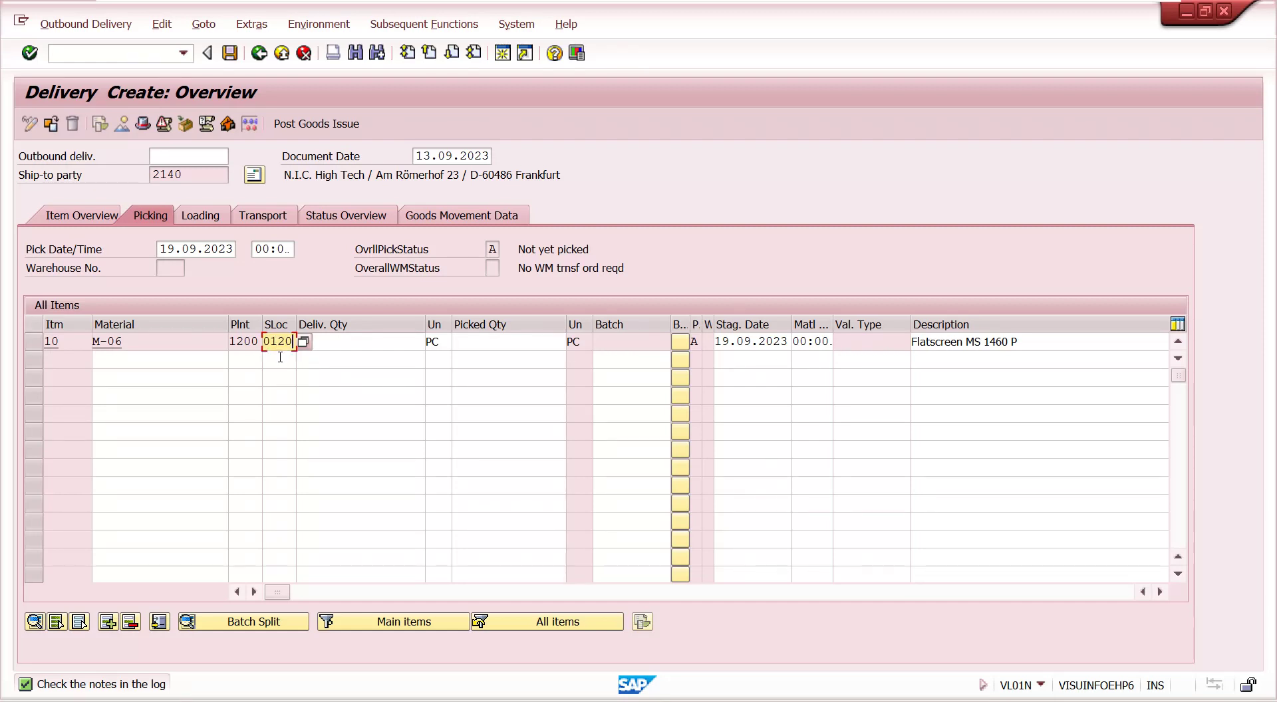
Set both the delivery quantity and the picked quantity of item M-06 to 4 in the second delivery.
{"action": "left_click", "coordinate": [352, 342]}
{"action": "type", "text": "4"}
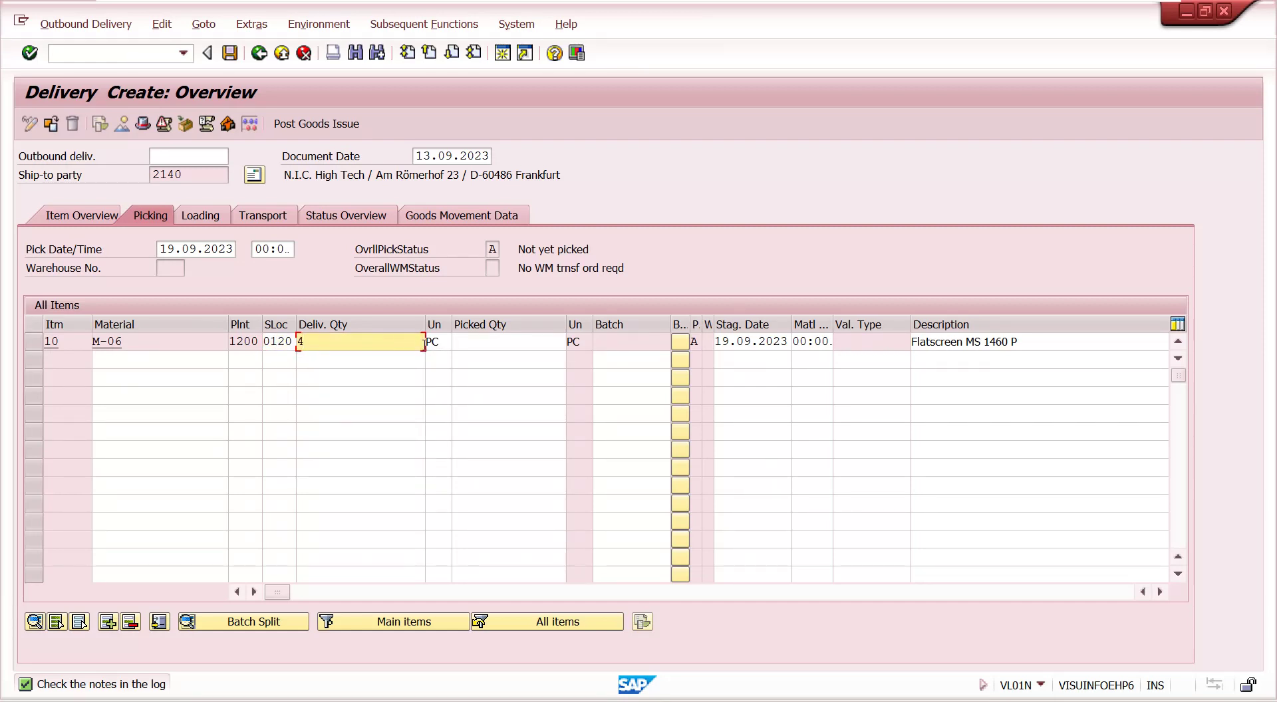
{"action": "left_click", "coordinate": [492, 341]}
{"action": "type", "text": "4"}
{"action": "key", "text": "Return"}
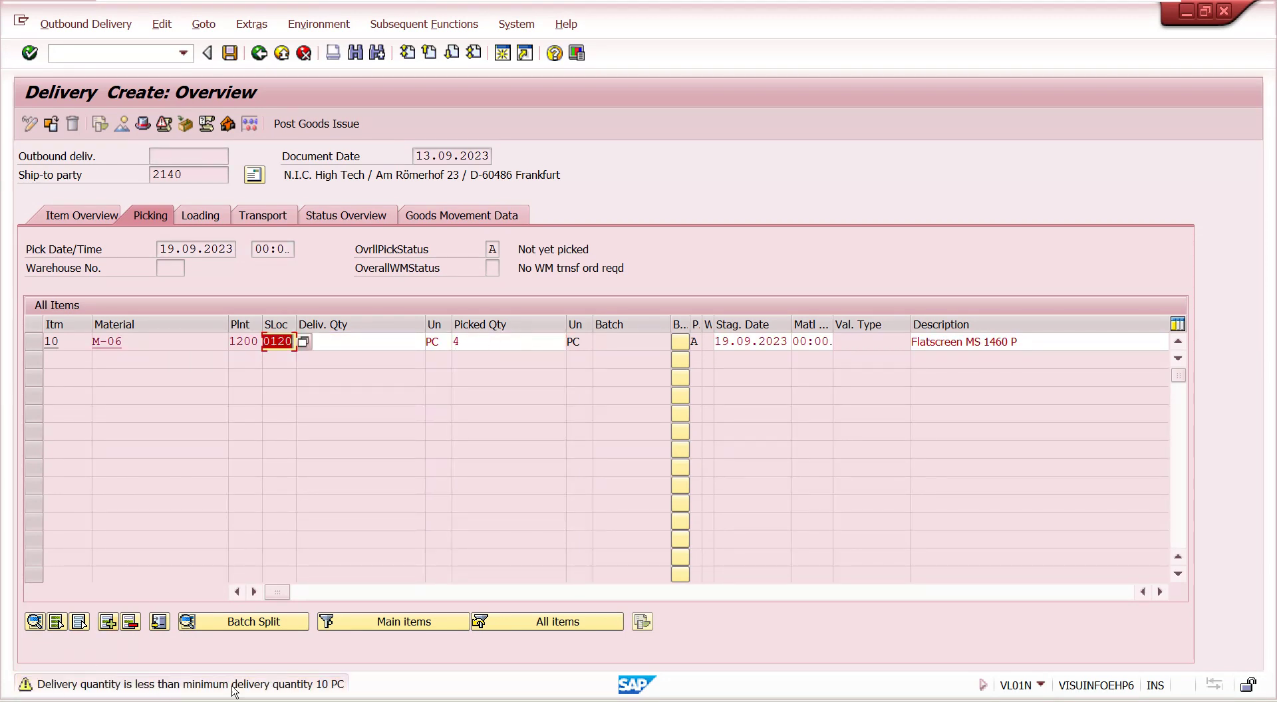
Try to open the material change transaction MM02 in a new session.
{"action": "key", "text": "Return"}
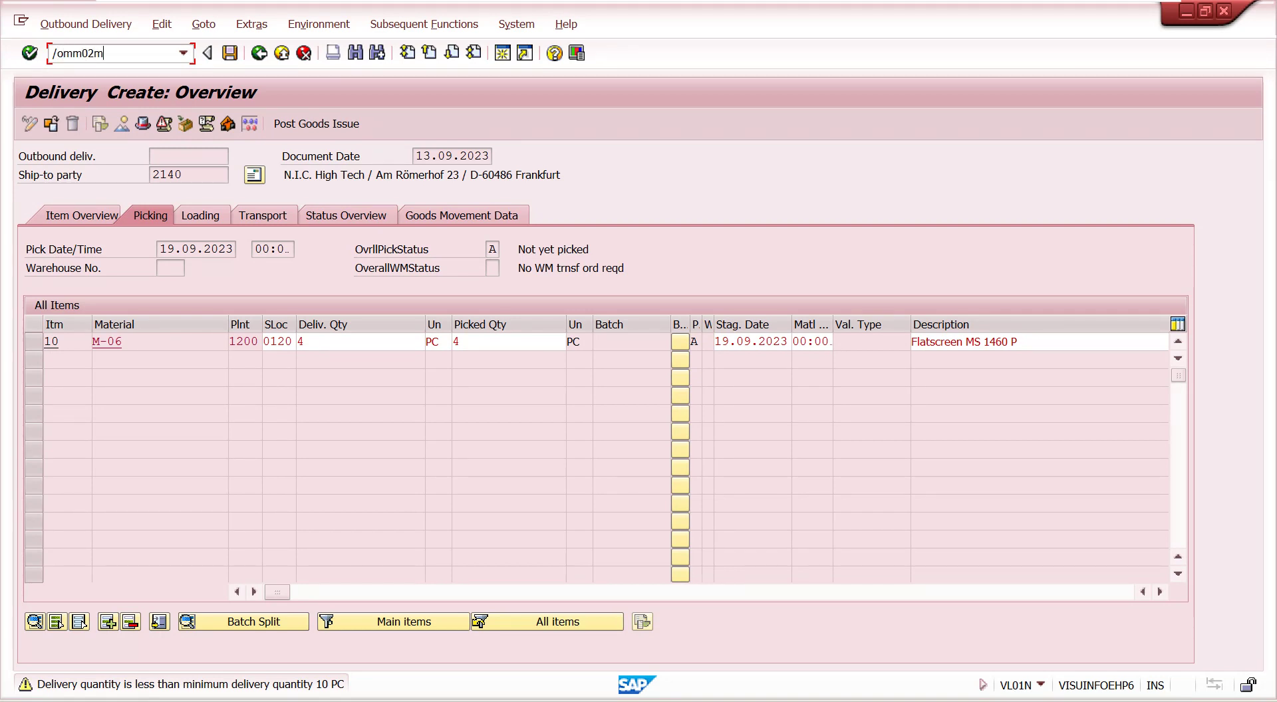
{"action": "key", "text": "Return"}
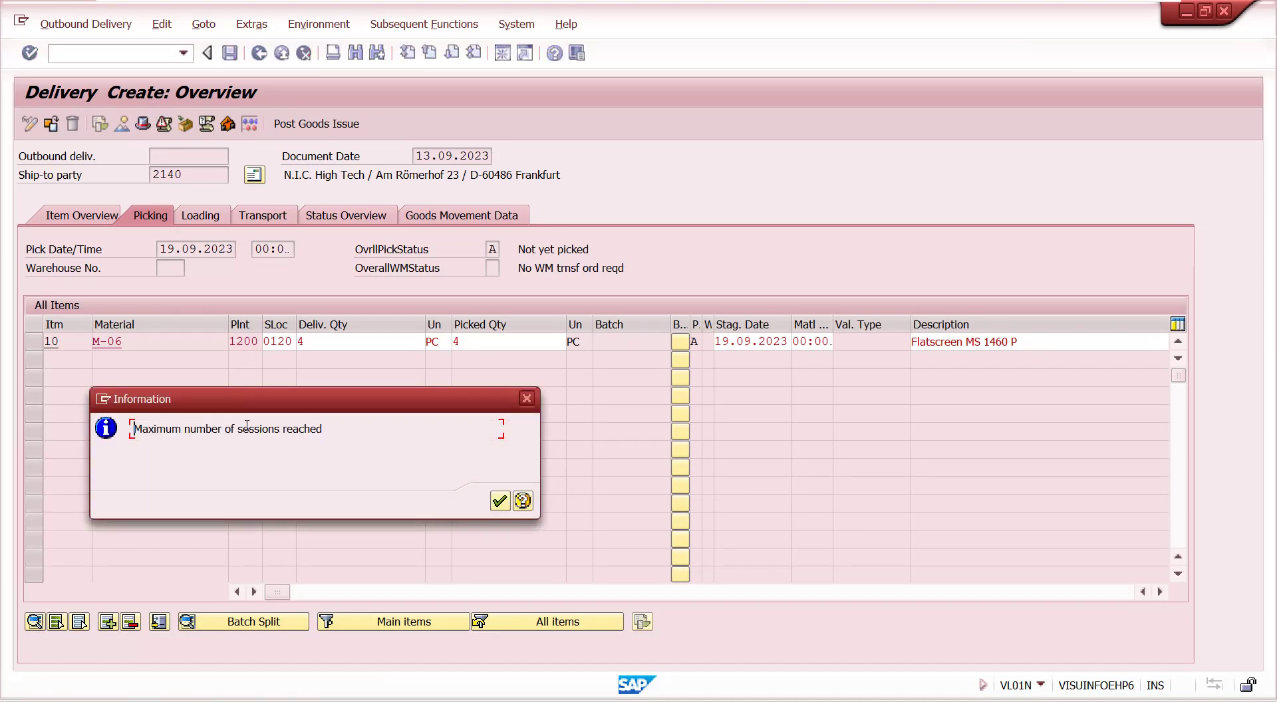
{"action": "key", "text": "Return"}
Switch to the delivery item categories session and open material M-06 for change with transaction MM02.
{"action": "left_click", "coordinate": [193, 625]}
{"action": "mouse_move", "coordinate": [167, 700]}
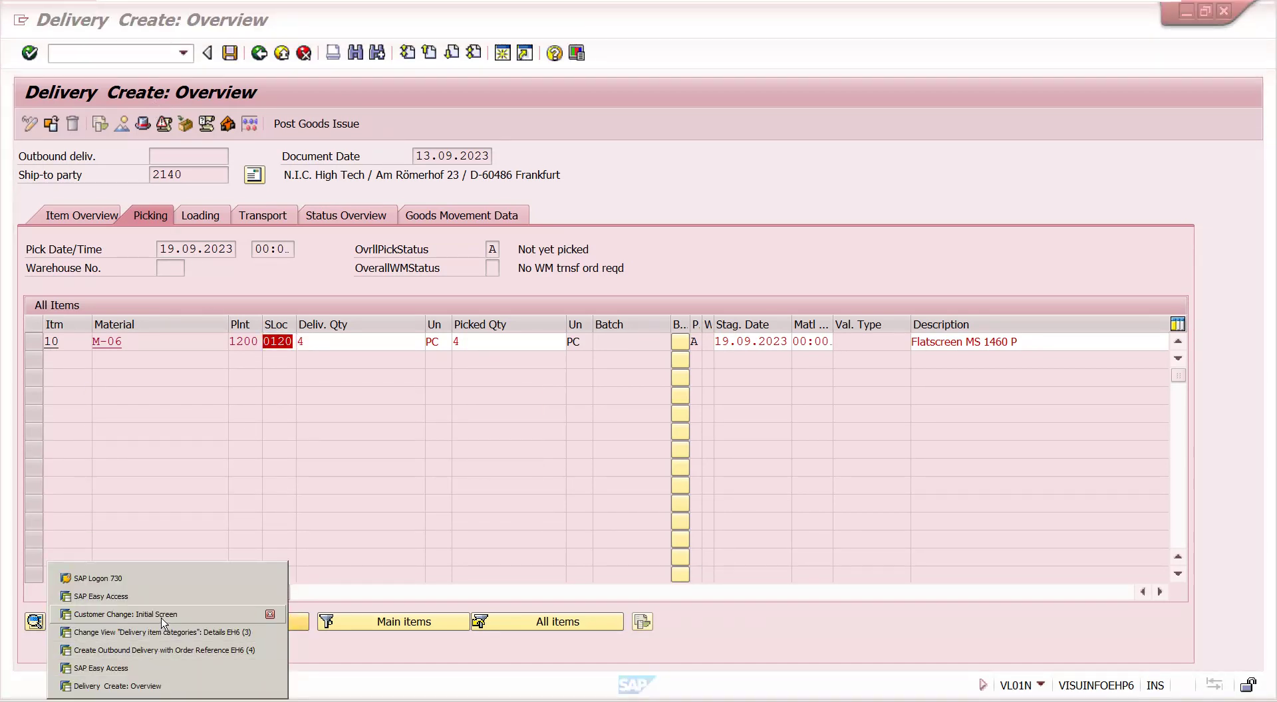
{"action": "left_click", "coordinate": [160, 633]}
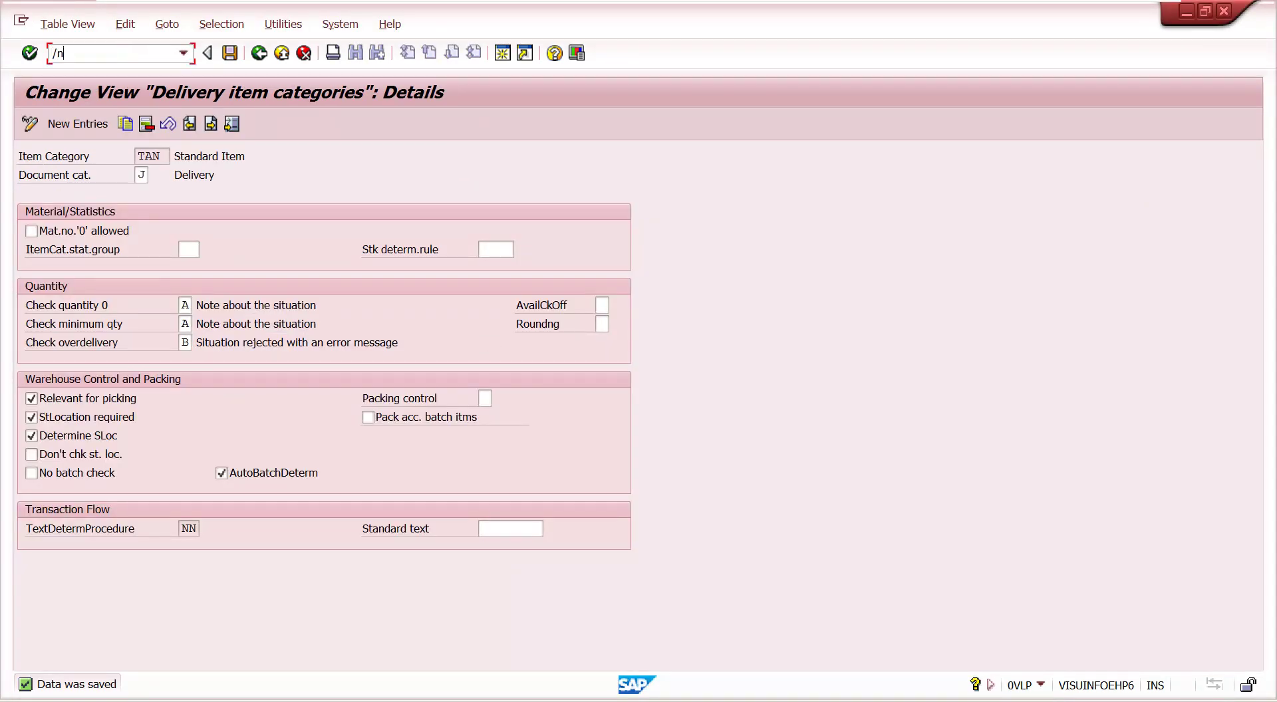
{"action": "key", "text": "Return"}
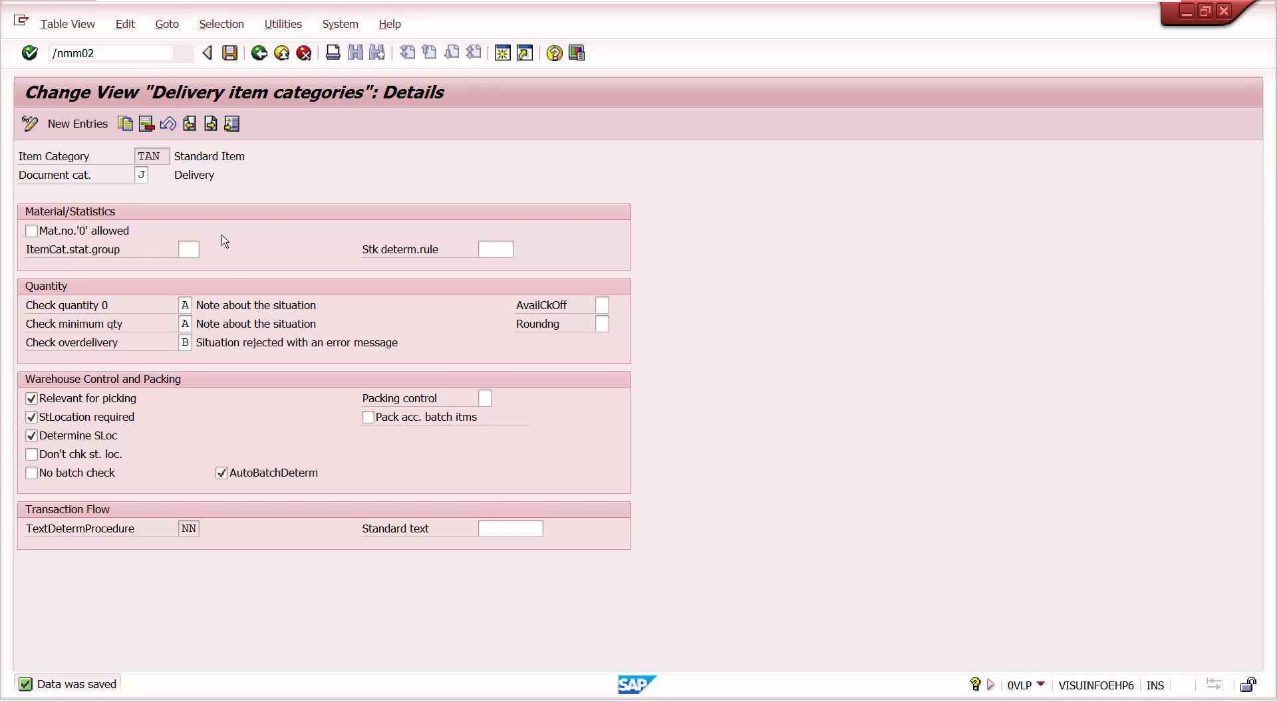
{"action": "key", "text": "Return"}
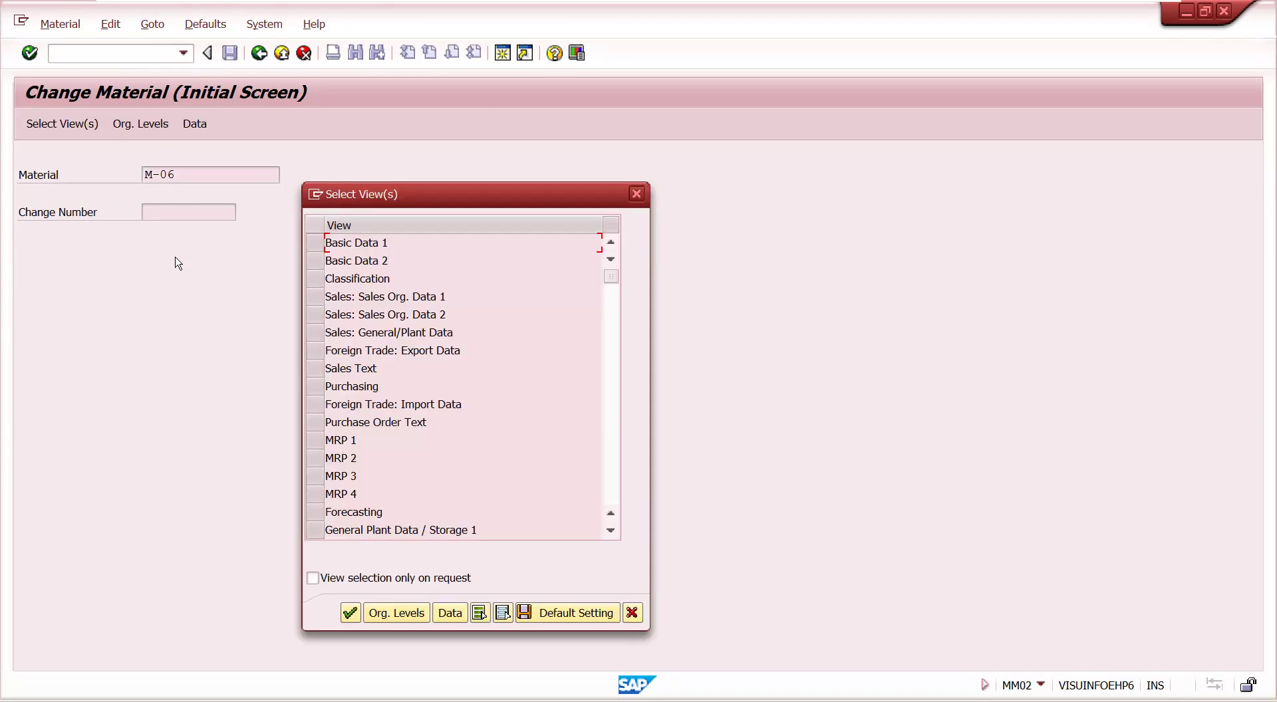
Open the material's Sales Org. Data 1 view for plant 1200, sales organization 1000 and distribution channel 12.
{"action": "key", "text": "Return"}
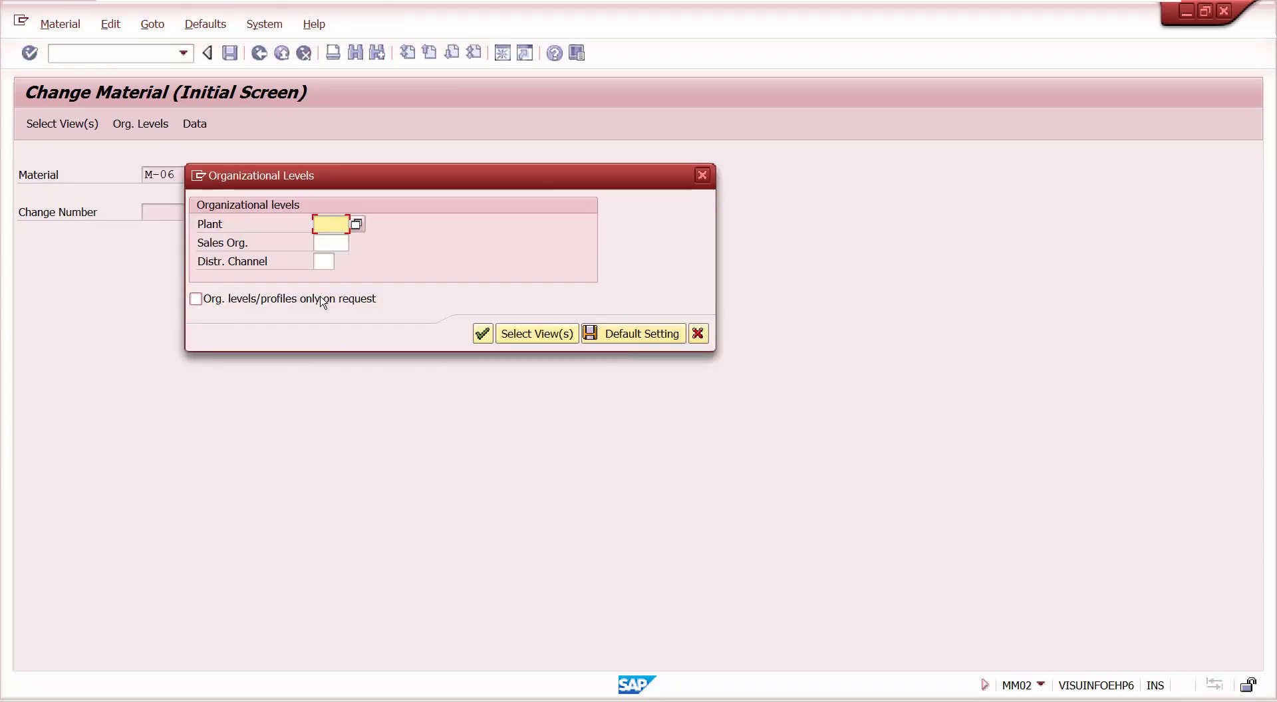
{"action": "type", "text": "1200"}
{"action": "key", "text": "Tab"}
{"action": "type", "text": "1000"}
{"action": "key", "text": "Tab"}
{"action": "type", "text": "12"}
{"action": "key", "text": "Return"}
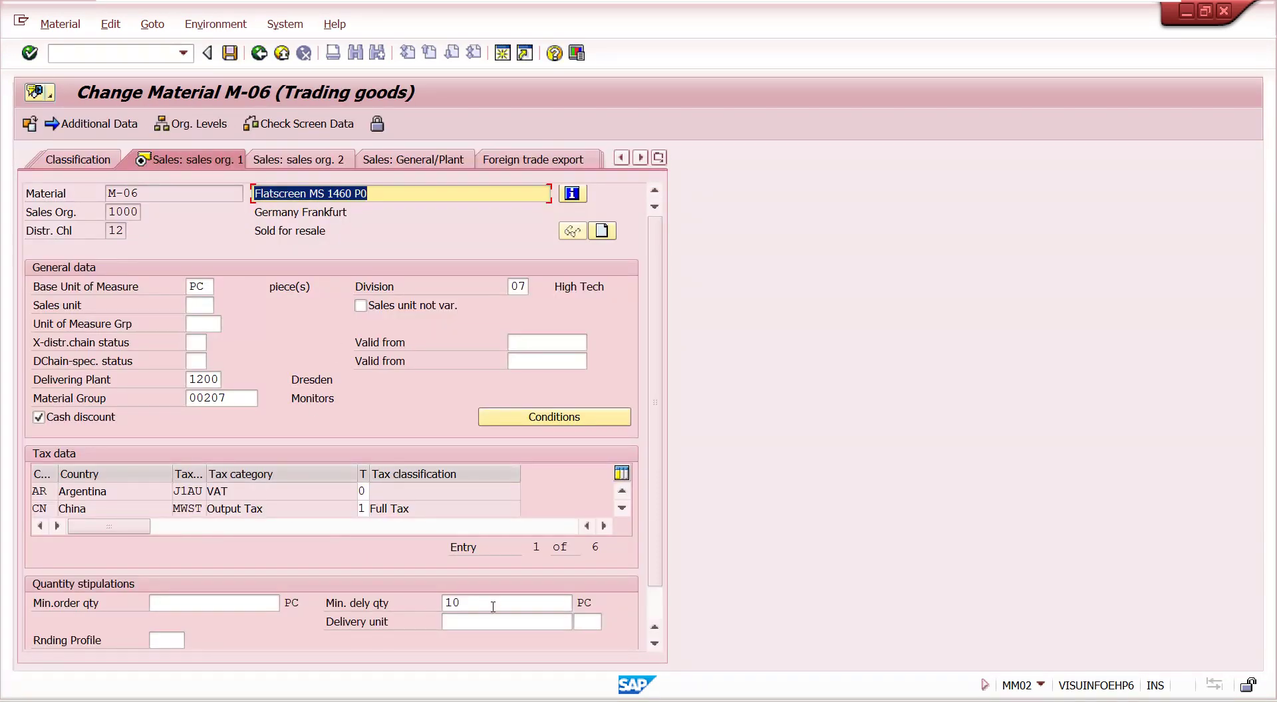
Clear the minimum delivery quantity of material M-06, save the material and close its session.
{"action": "left_click", "coordinate": [493, 607]}
{"action": "key", "text": "BackSpace"}
{"action": "key", "text": "BackSpace"}
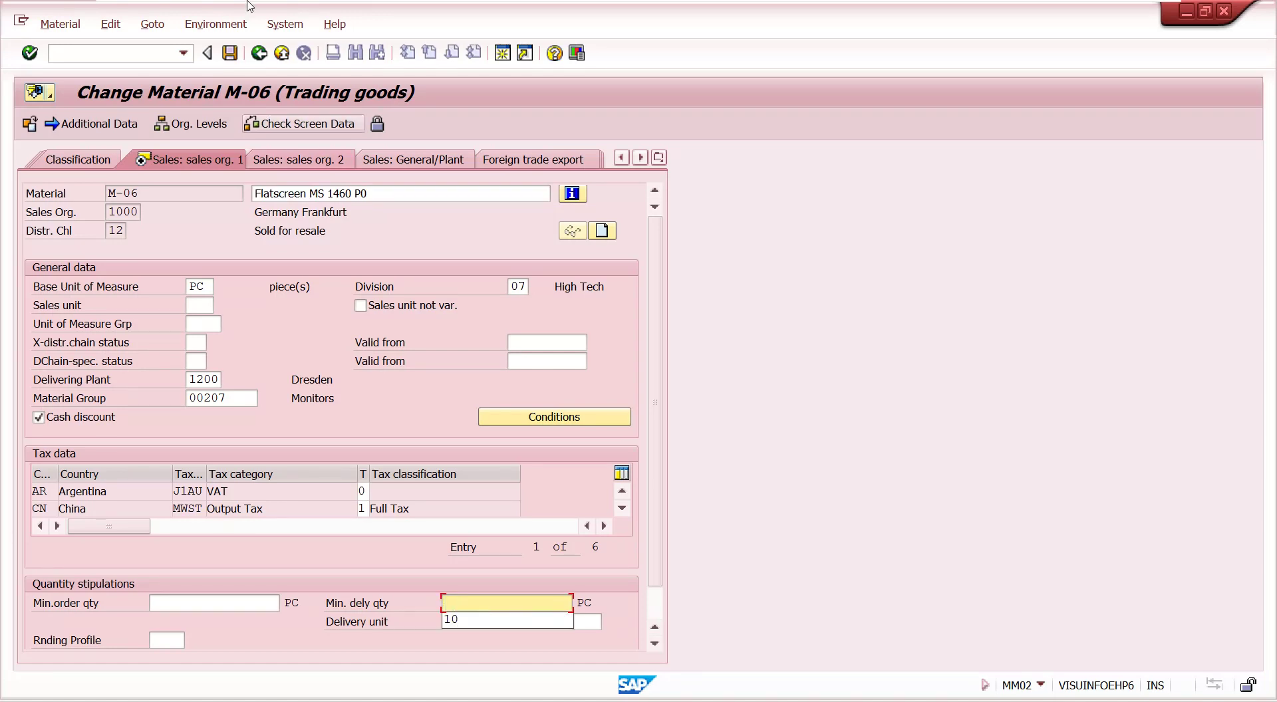
{"action": "mouse_move", "coordinate": [246, 3]}
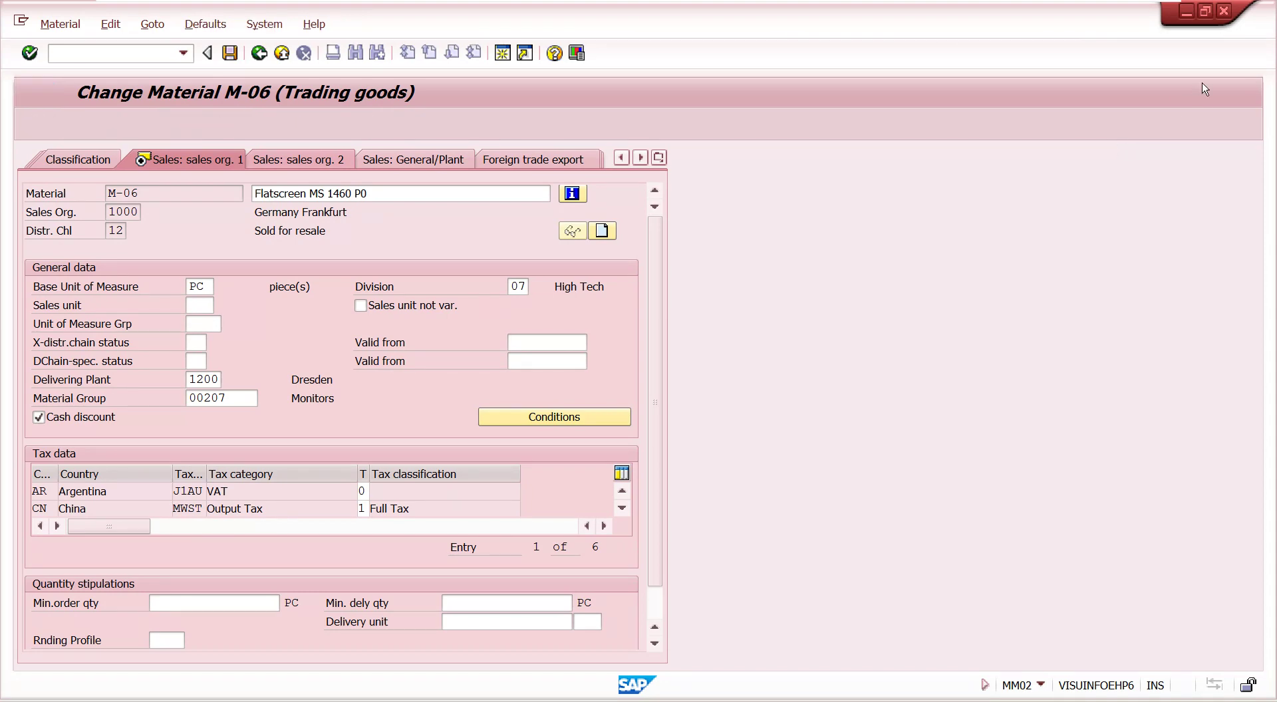
{"action": "left_click", "coordinate": [1222, 13]}
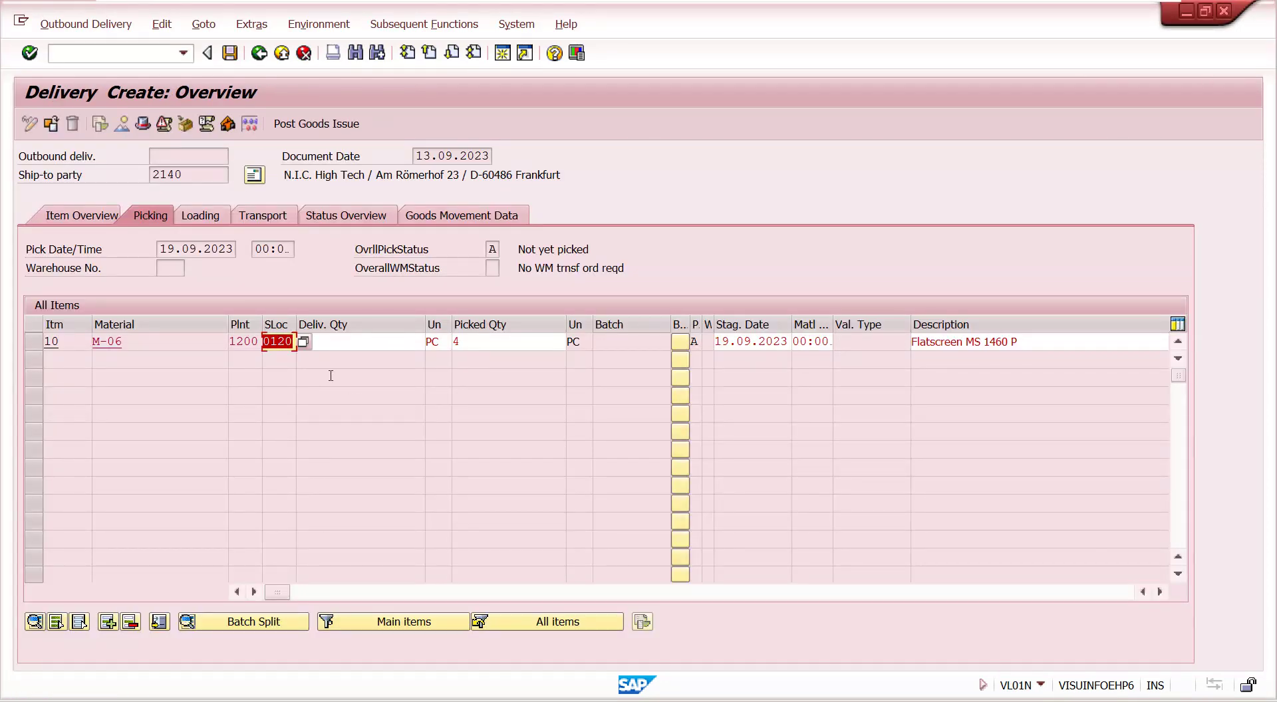
Accept the quantities of 4 for M-06 in the second delivery and post its goods issue.
{"action": "key", "text": "Return"}
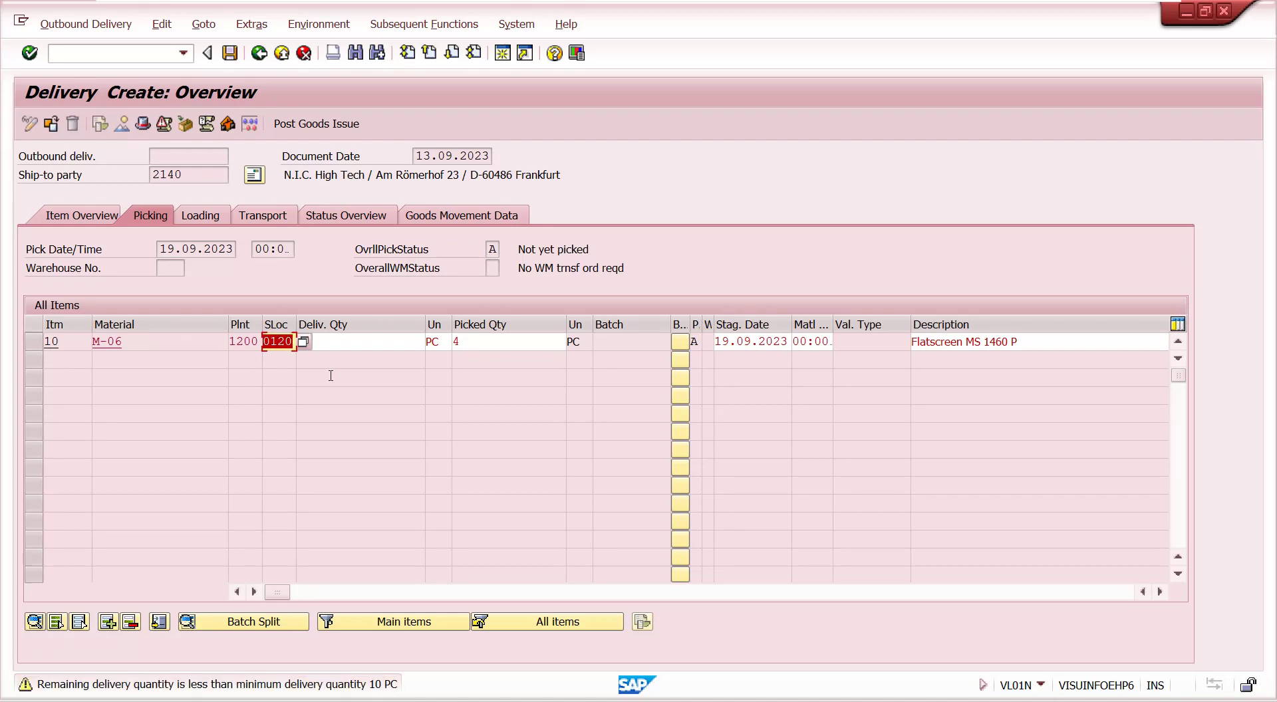
{"action": "key", "text": "Return"}
{"action": "key", "text": "Return"}
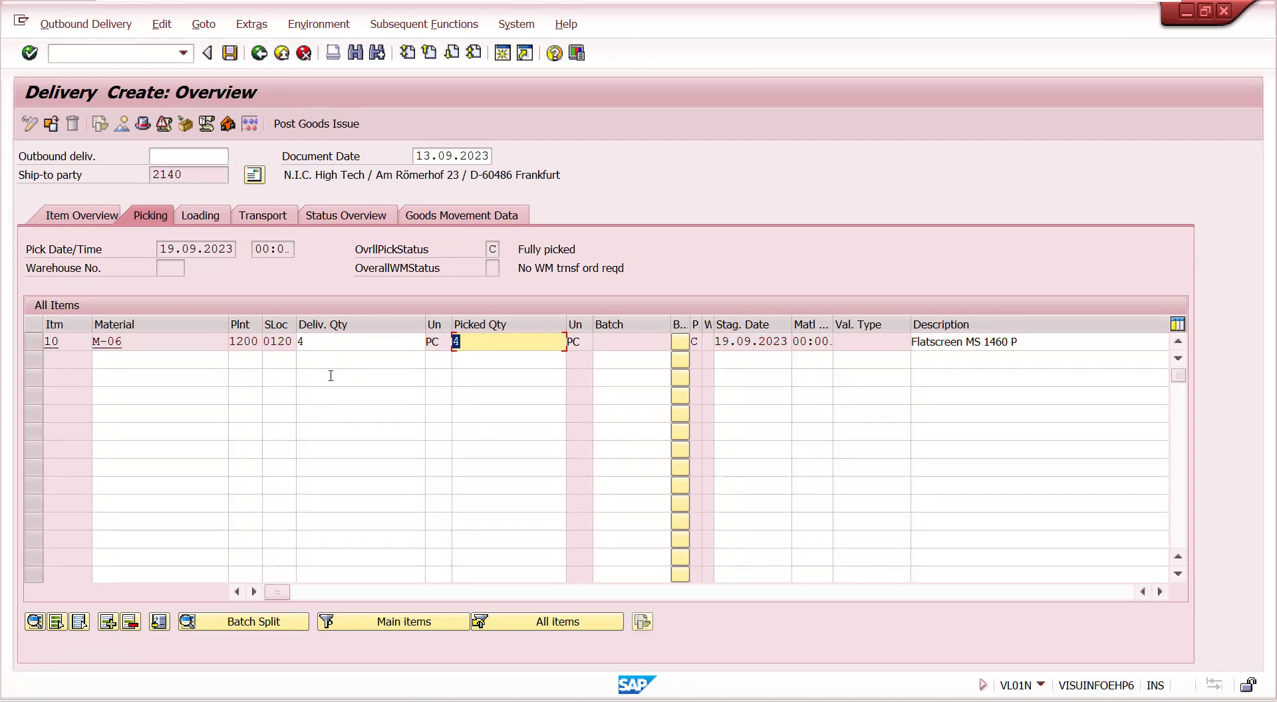
{"action": "left_click", "coordinate": [316, 124]}
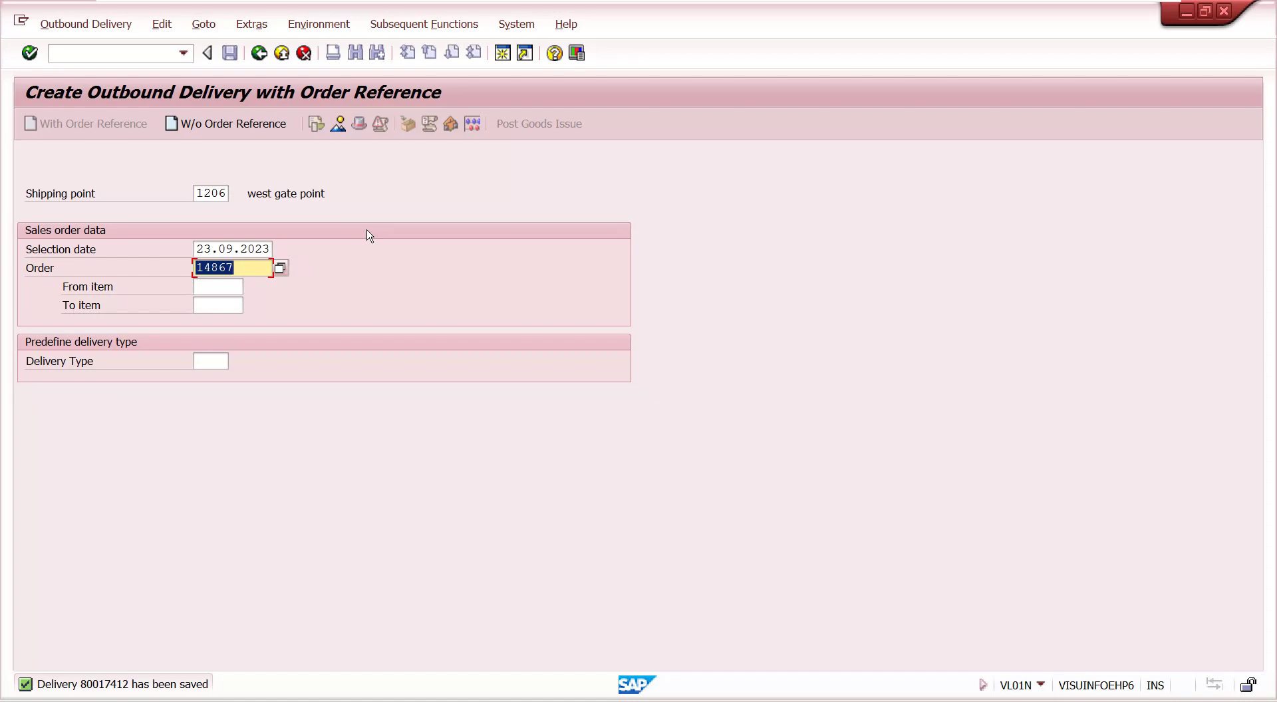
Create a third delivery for the same sales order and set item M-06's storage location to 0120.
{"action": "key", "text": "Return"}
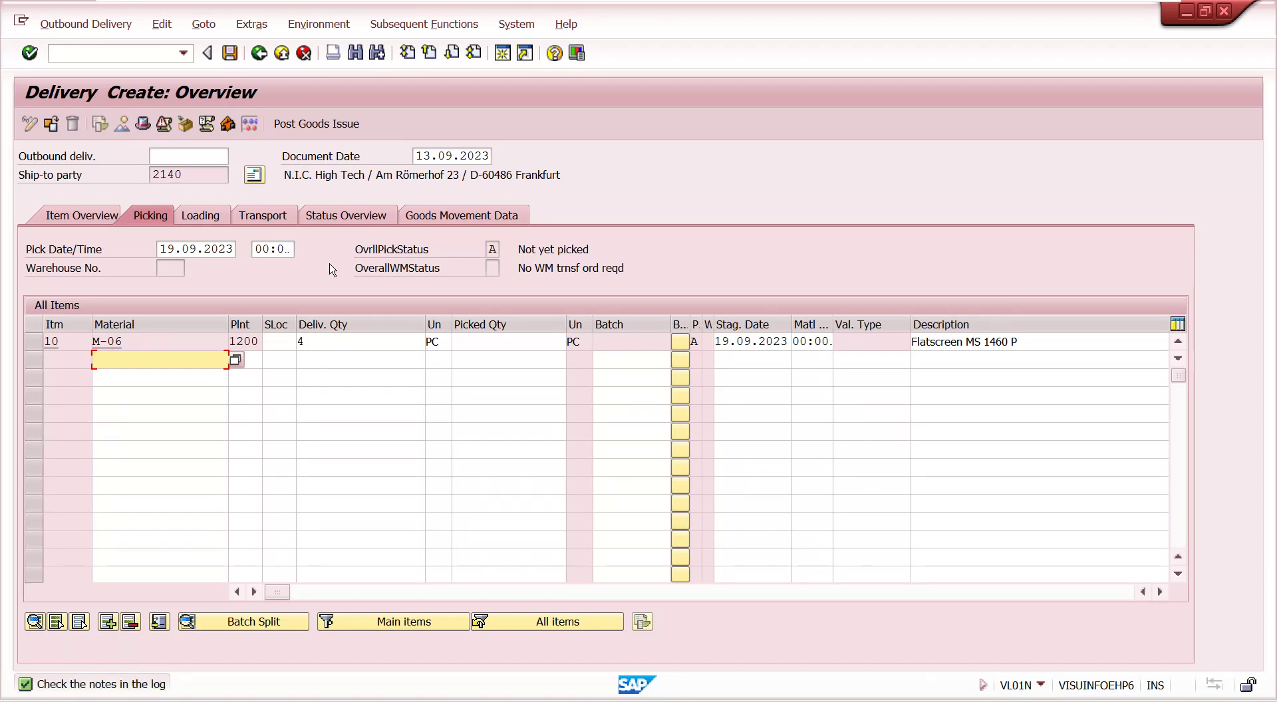
{"action": "left_click", "coordinate": [281, 342]}
{"action": "left_click", "coordinate": [279, 357]}
{"action": "key", "text": "Return"}
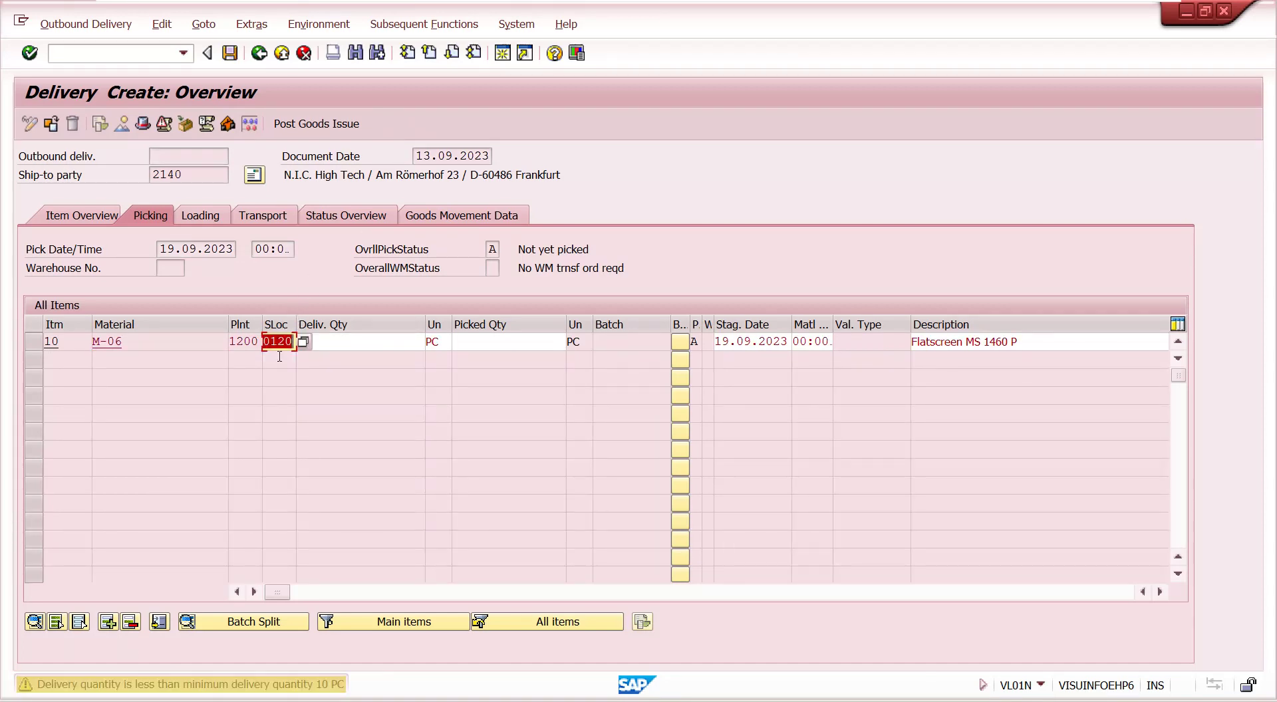
{"action": "key", "text": "Return"}
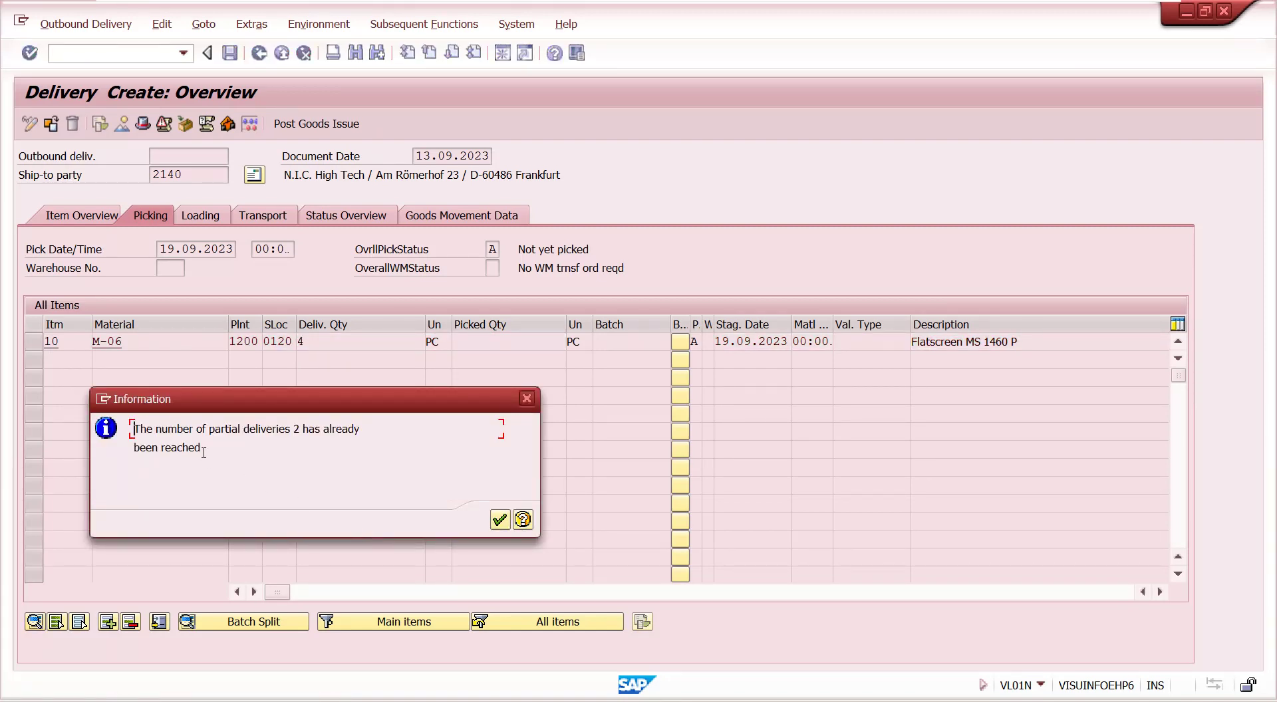
{"action": "key", "text": "Return"}
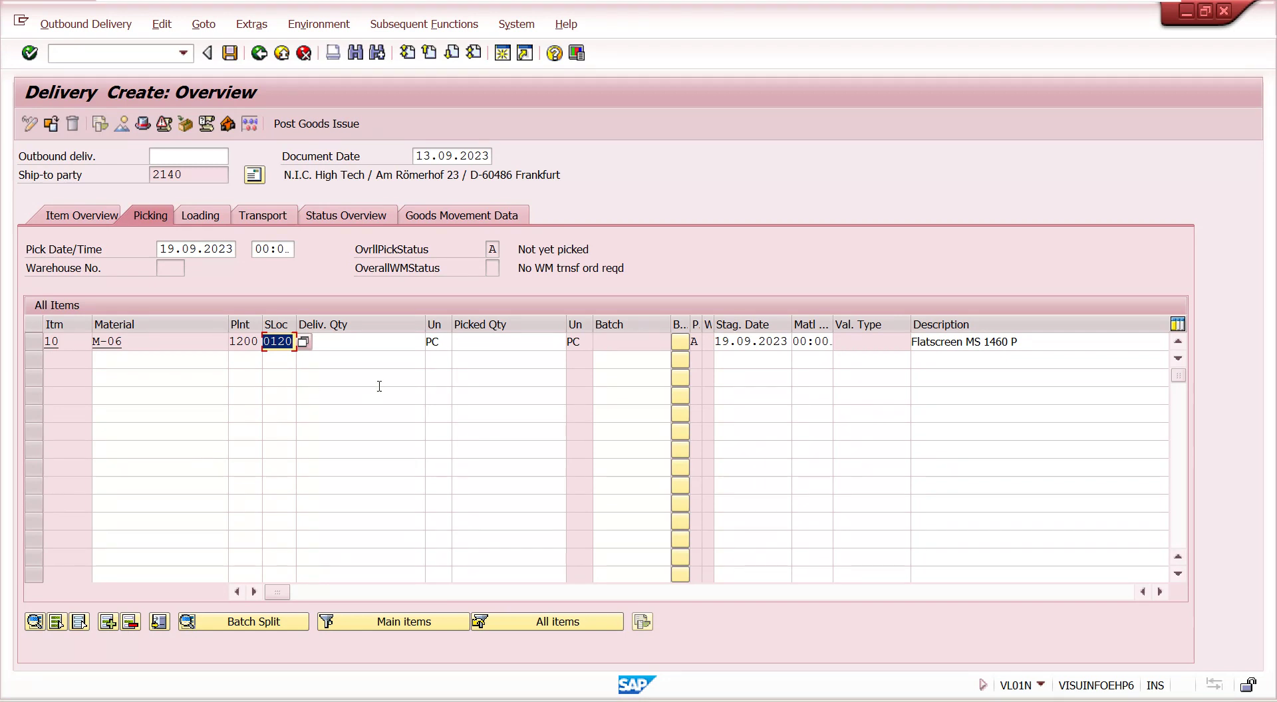
Set the picked quantity of item M-06 to 2 and try to post goods issue for the third delivery.
{"action": "left_click", "coordinate": [473, 340]}
{"action": "type", "text": "2"}
{"action": "key", "text": "Return"}
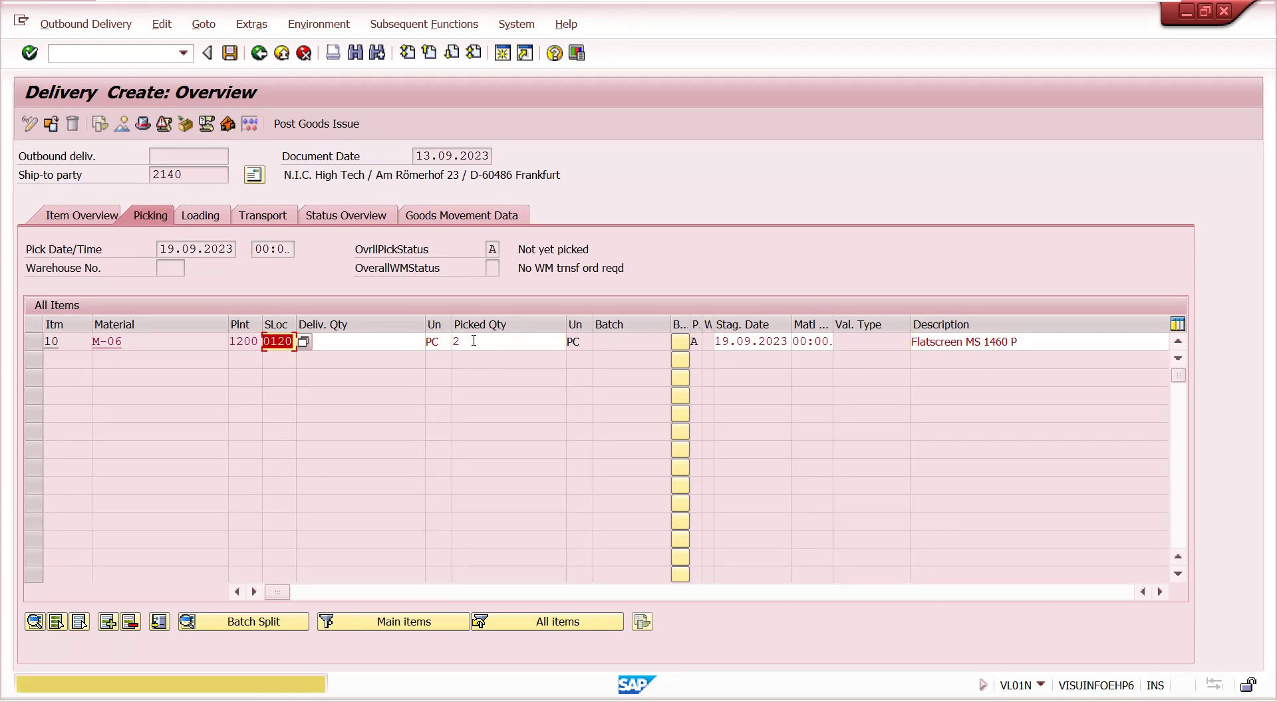
{"action": "key", "text": "Return"}
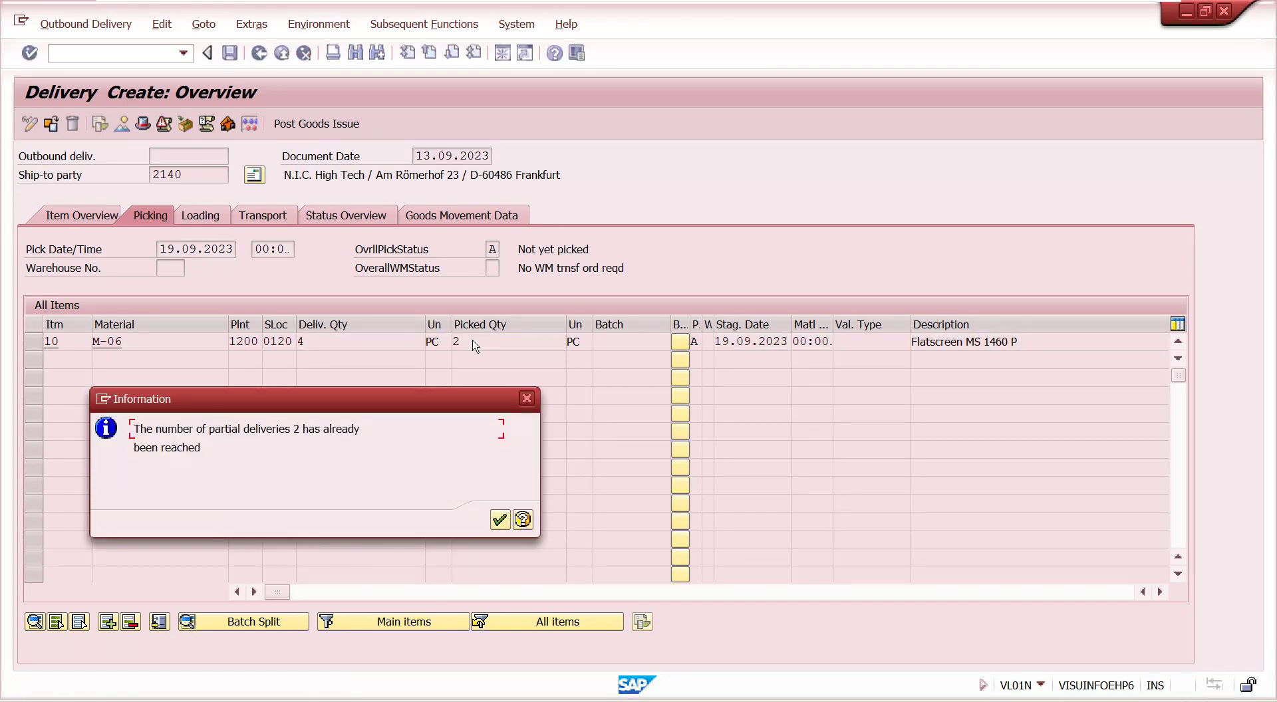
{"action": "key", "text": "Return"}
{"action": "key", "text": "Return"}
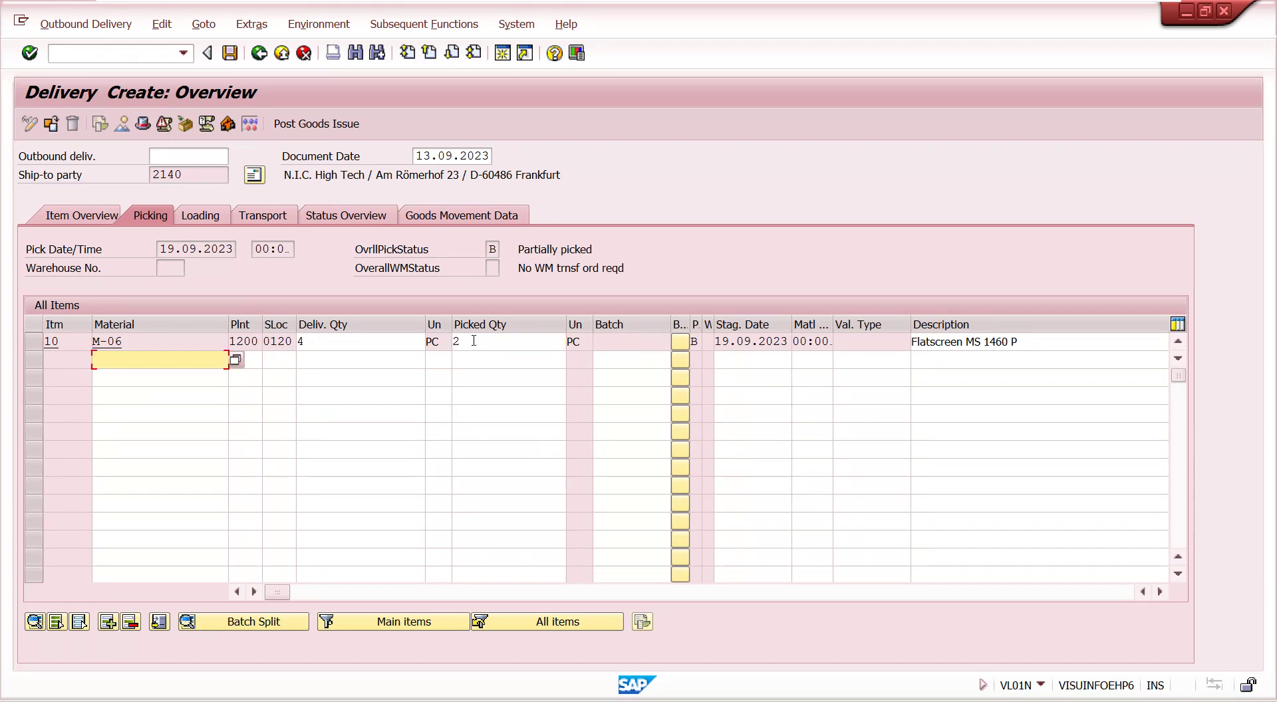
{"action": "left_click", "coordinate": [352, 127]}
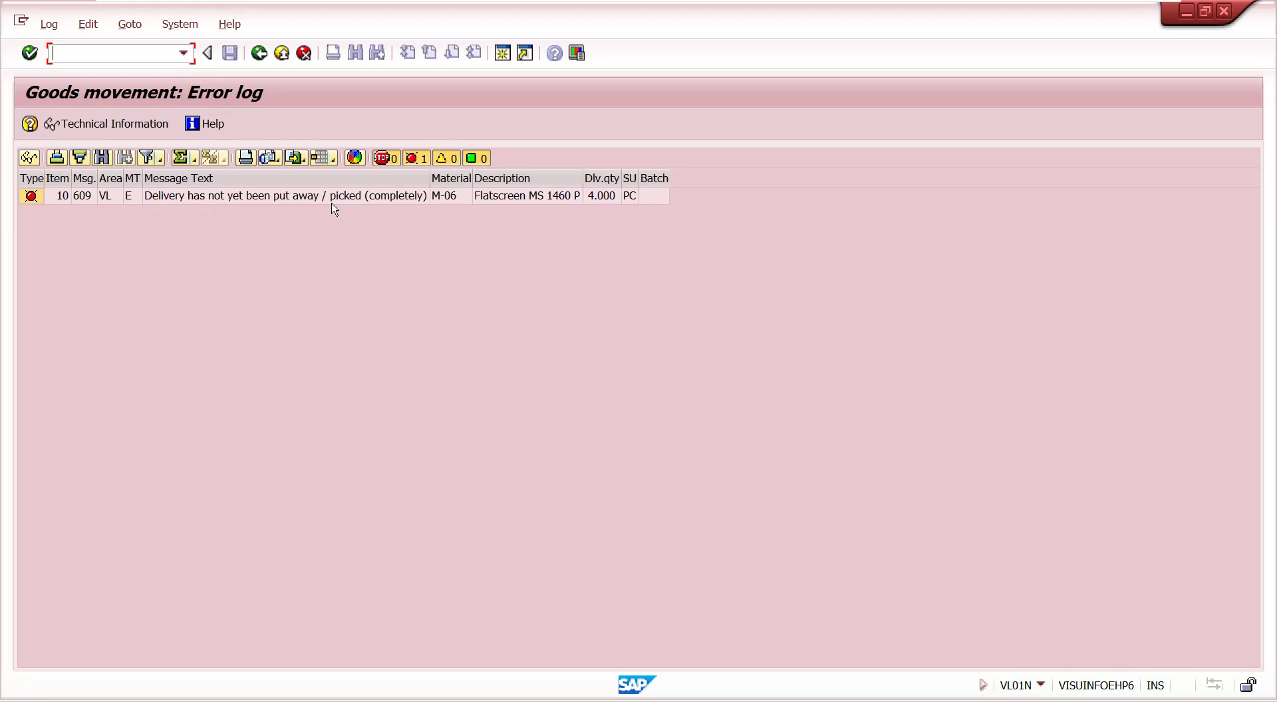
{"action": "left_click", "coordinate": [259, 54]}
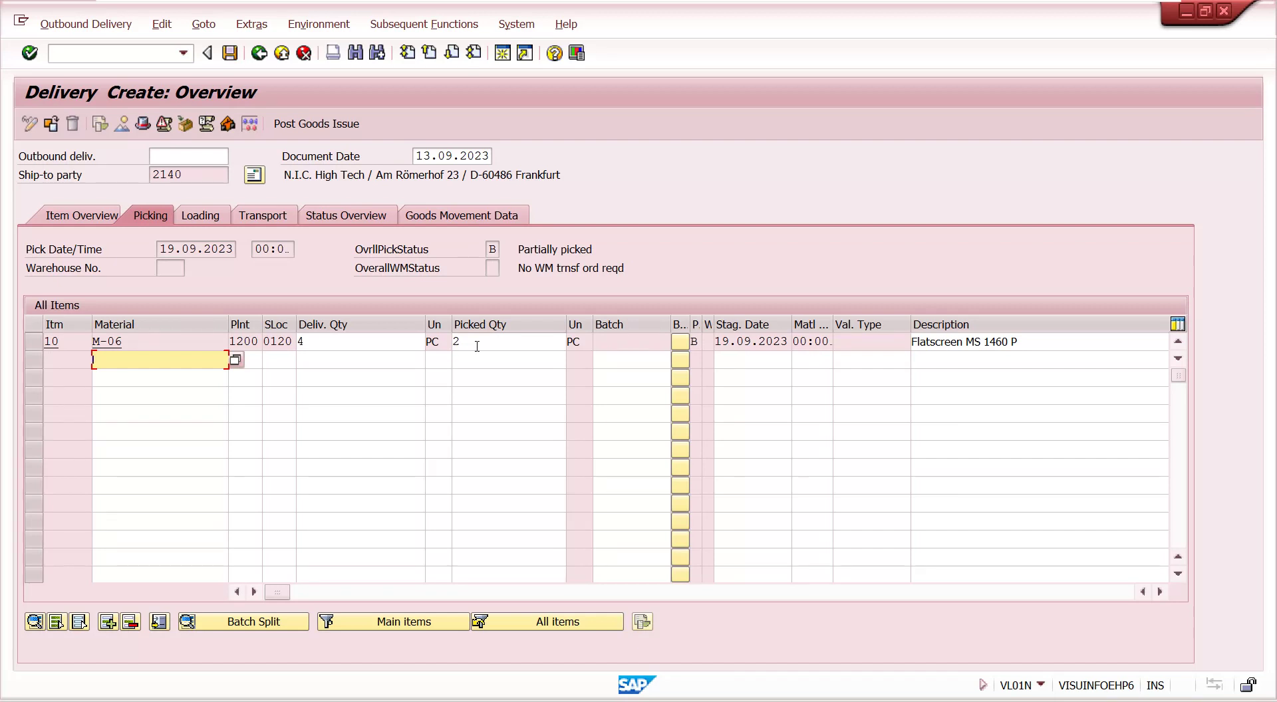
Set the picked quantity of item M-06 to 4 and save the third delivery.
{"action": "left_click", "coordinate": [476, 342]}
{"action": "key", "text": "BackSpace"}
{"action": "type", "text": "4"}
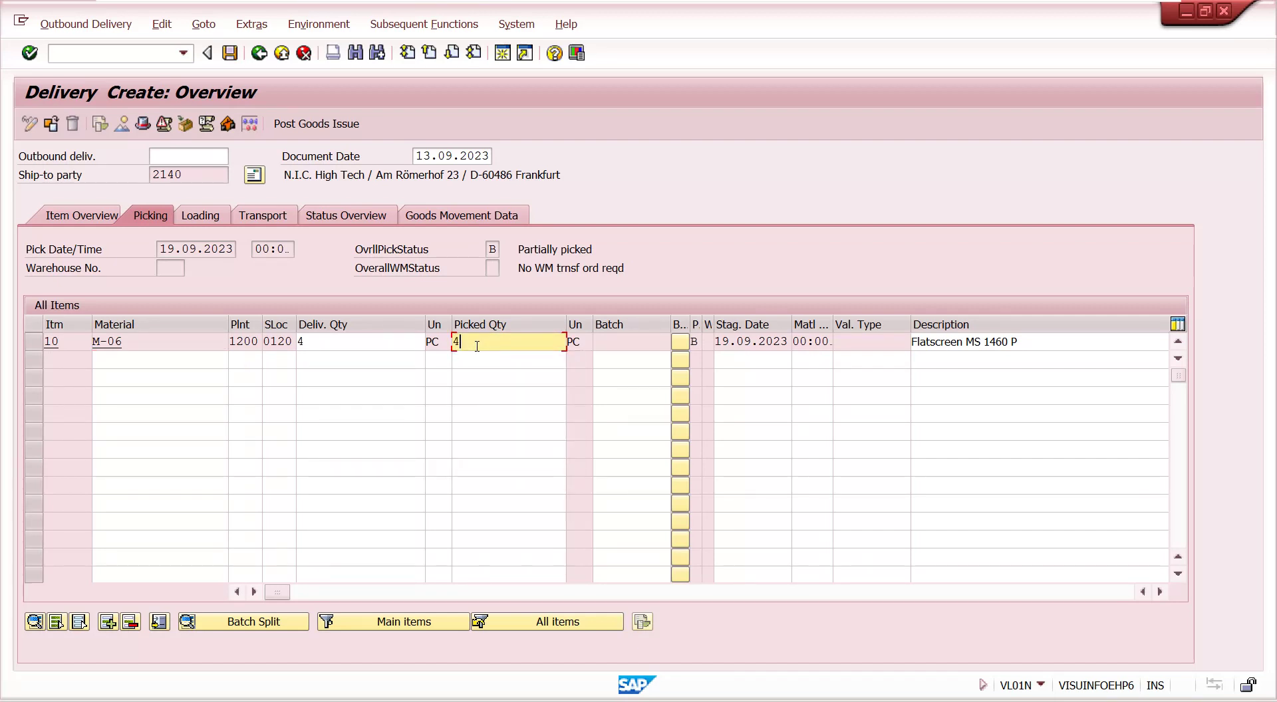
{"action": "key", "text": "Return"}
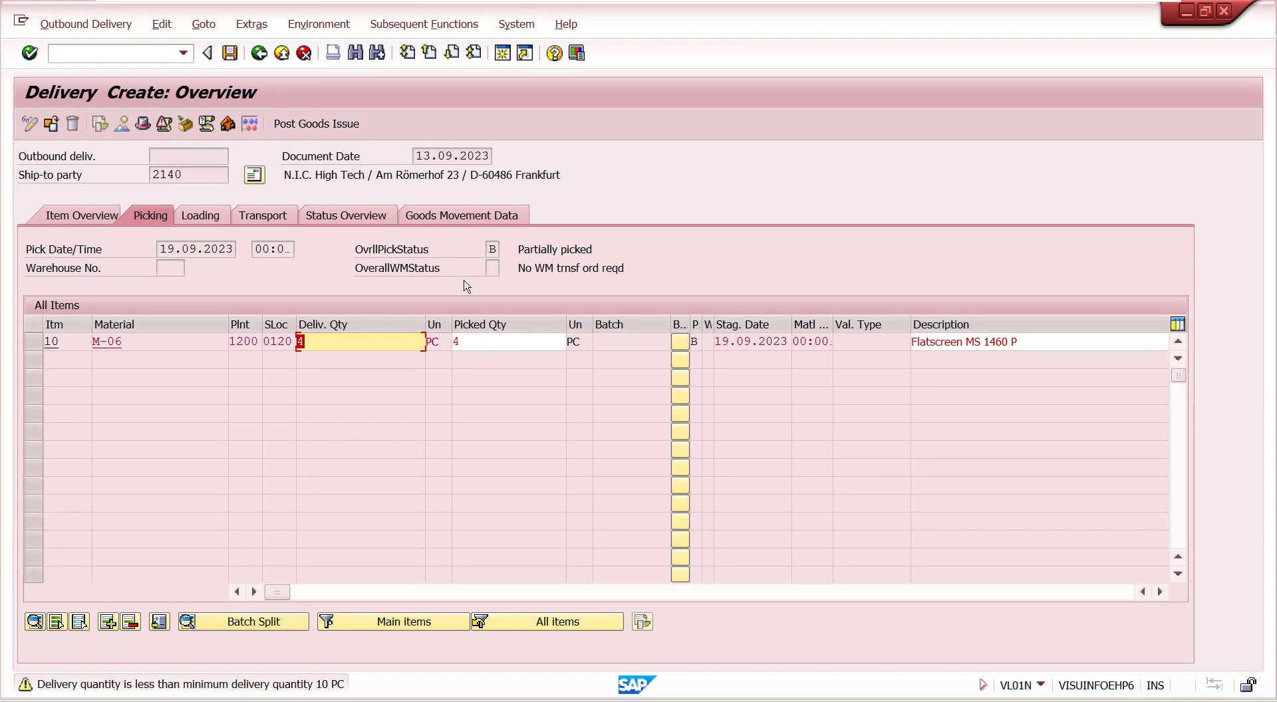
{"action": "key", "text": "Return"}
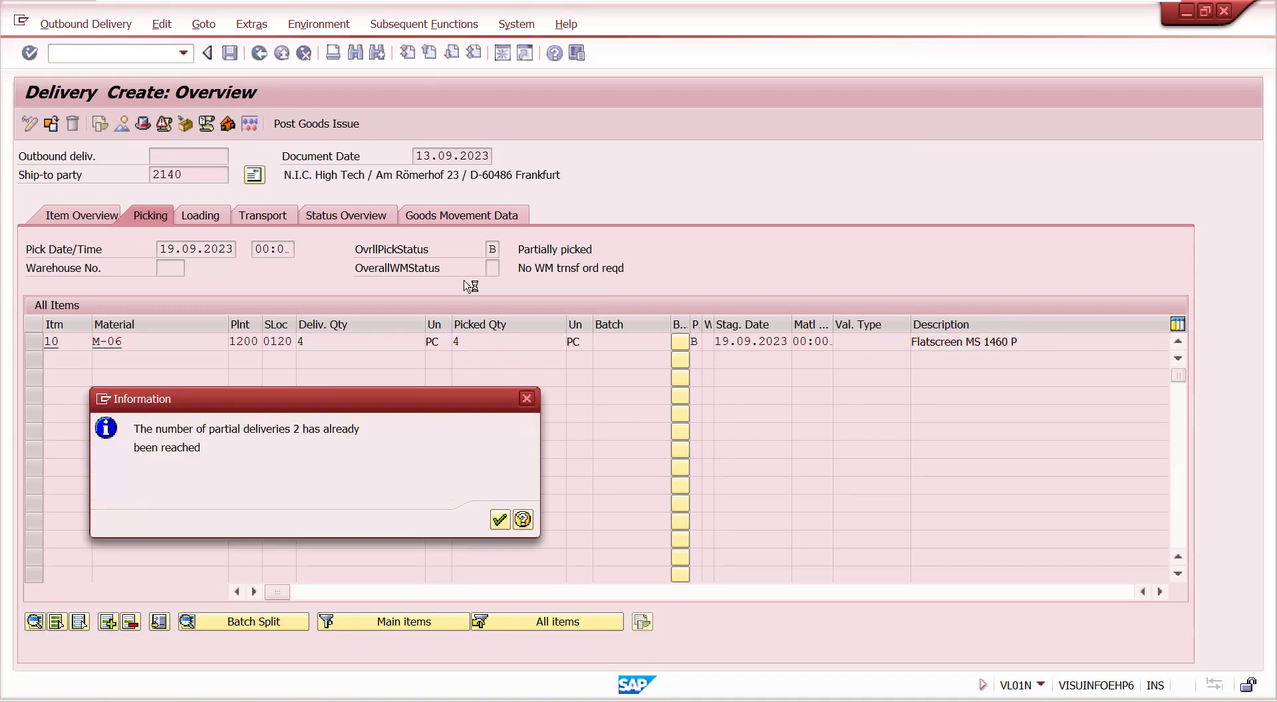
{"action": "key", "text": "Return"}
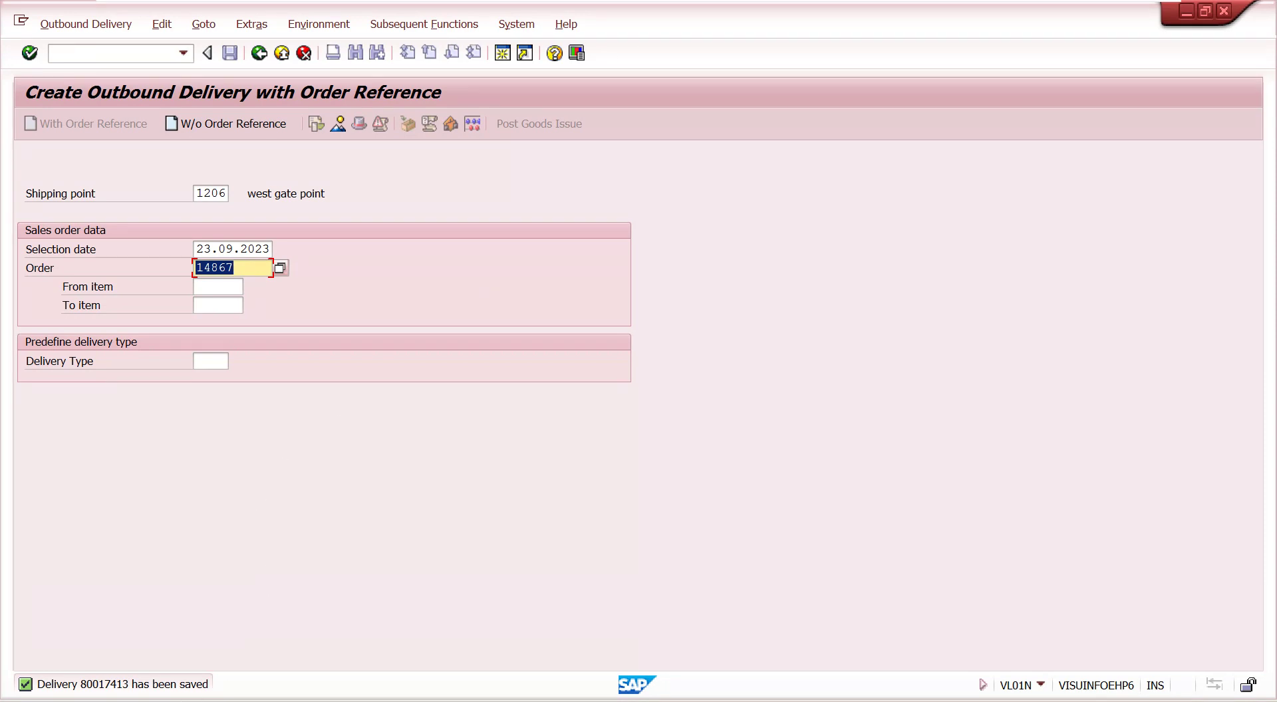
Switch to the customer change session and open the sales area shipping data of N.I.C. High Tech.
{"action": "mouse_move", "coordinate": [168, 700]}
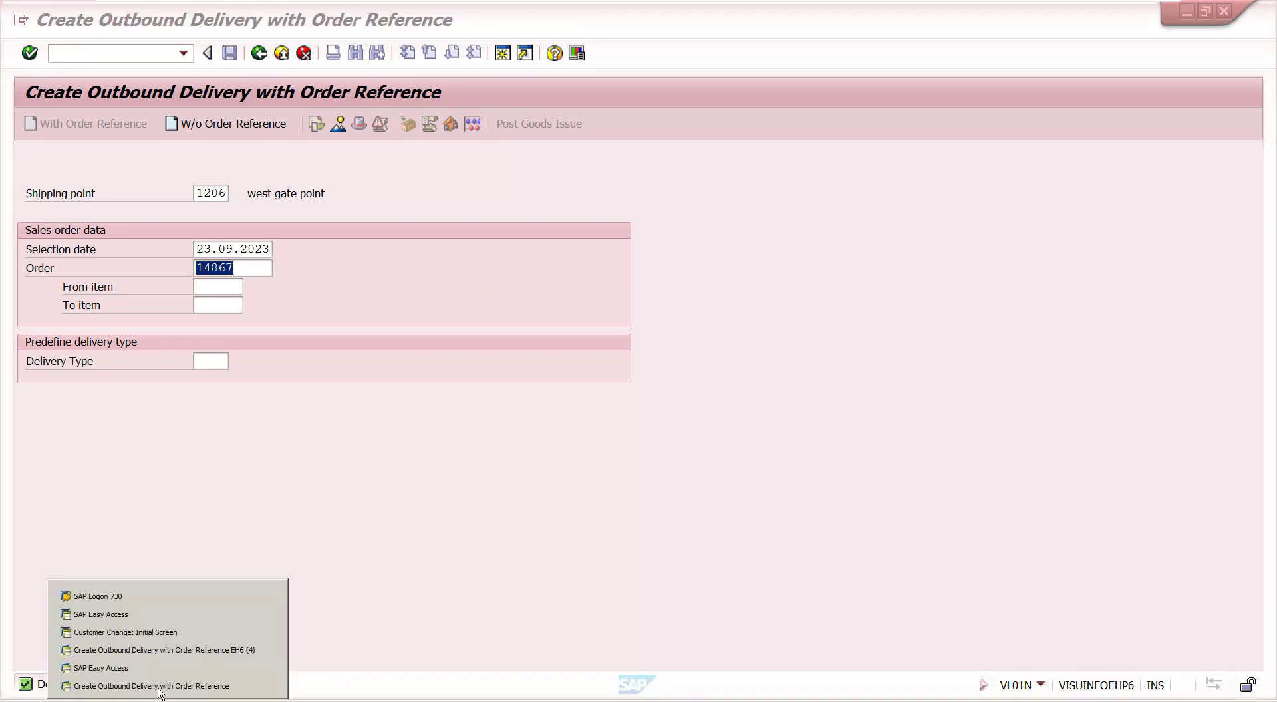
{"action": "left_click", "coordinate": [145, 636]}
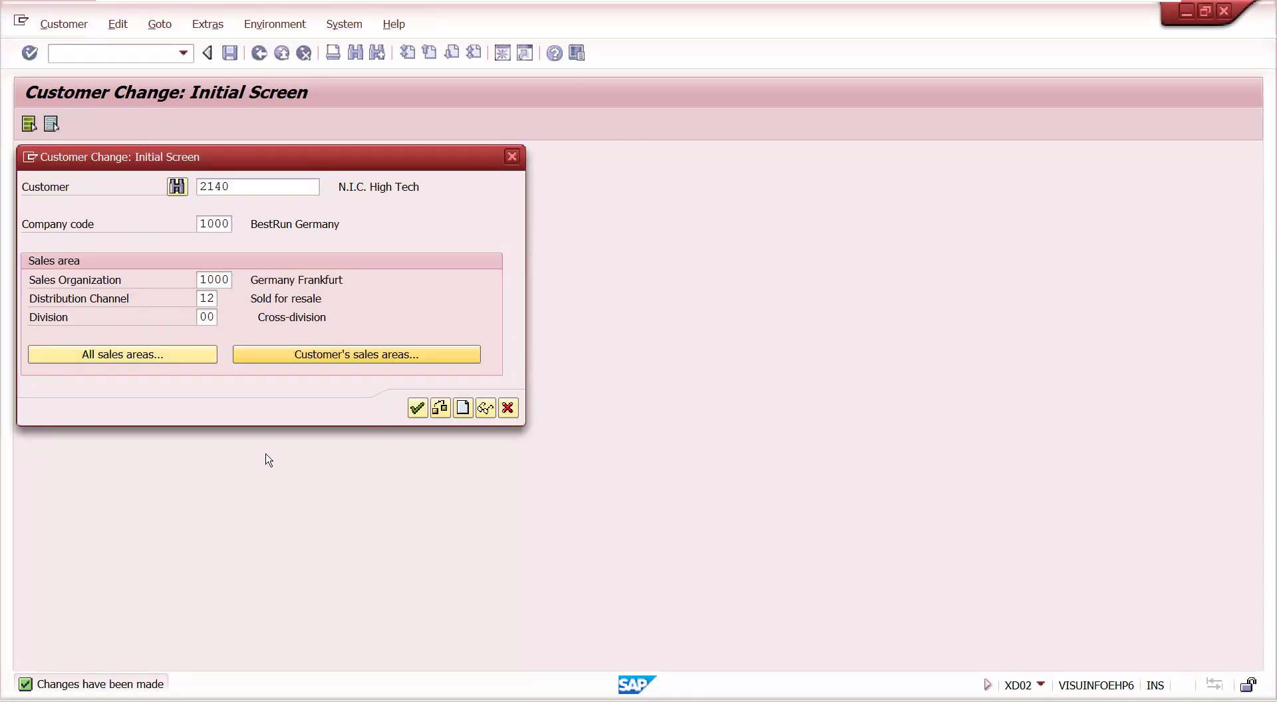
{"action": "key", "text": "Return"}
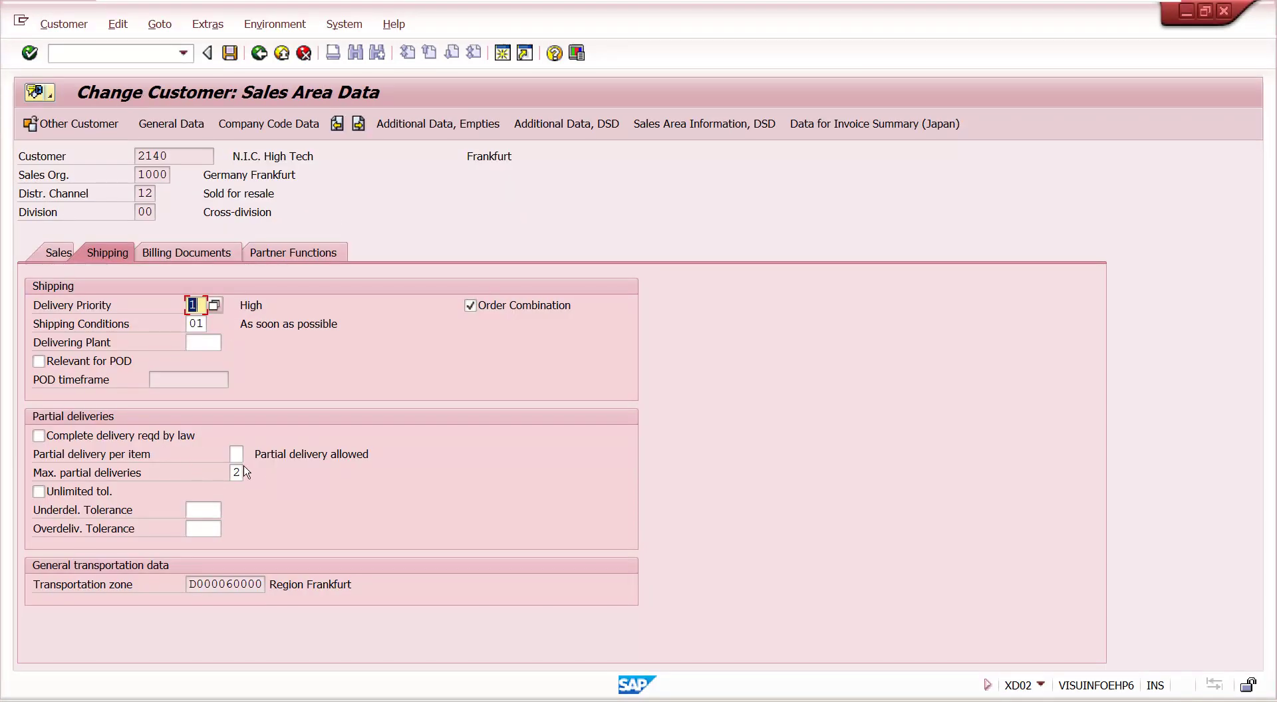
Set the customer's maximum partial deliveries to 9, enable unlimited tolerance and save the customer.
{"action": "left_click", "coordinate": [238, 472]}
{"action": "key", "text": "BackSpace"}
{"action": "type", "text": "9"}
{"action": "key", "text": "Return"}
{"action": "left_click", "coordinate": [39, 492]}
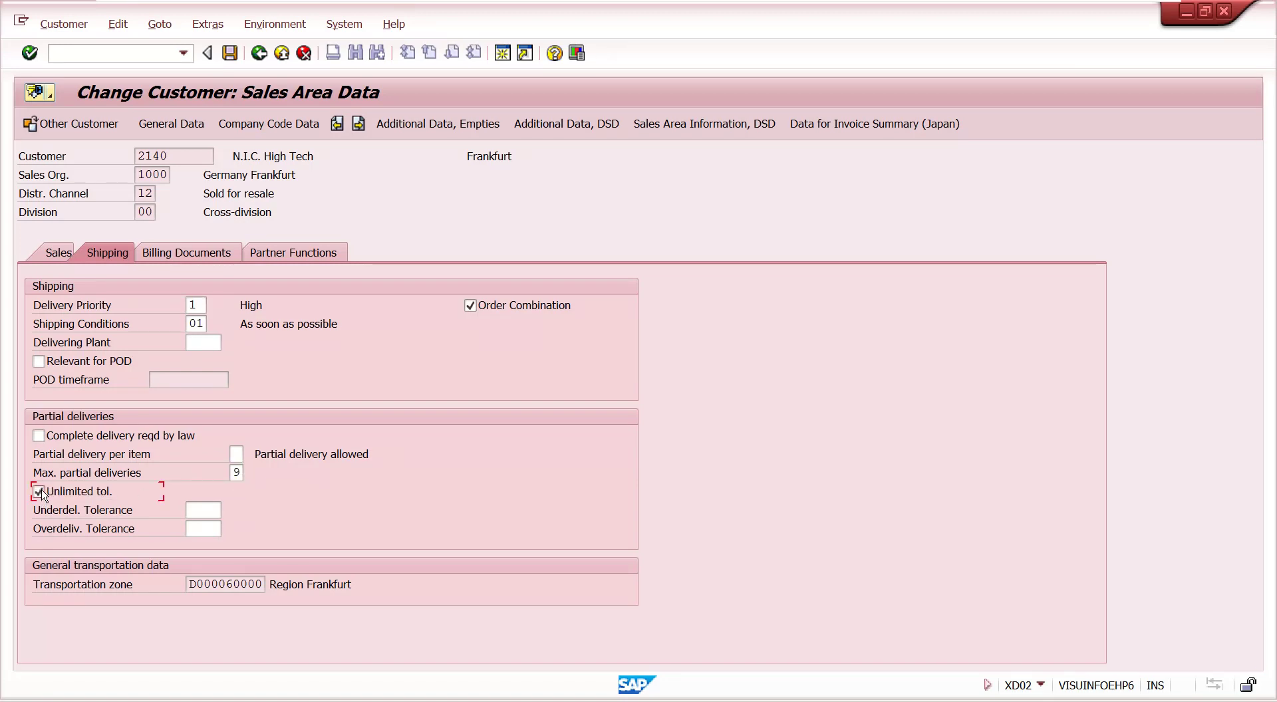
{"action": "left_click", "coordinate": [229, 53]}
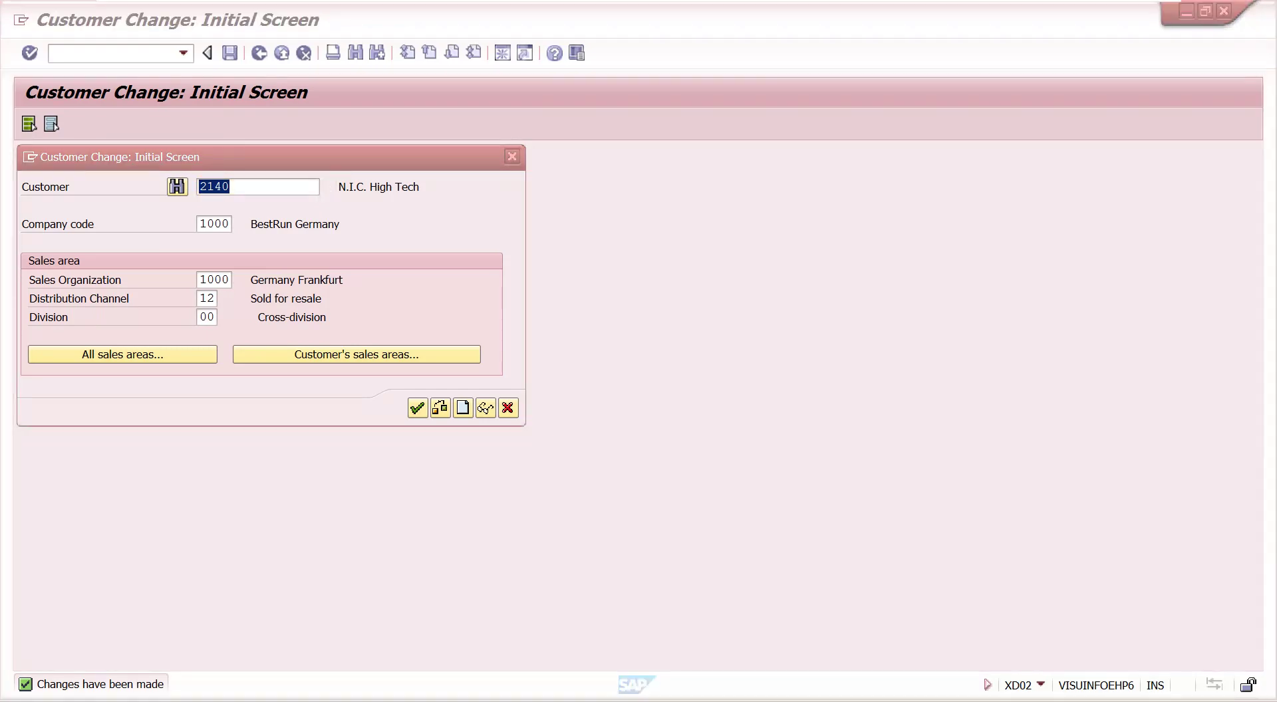
Switch to the other delivery creation session and start an OR standard order with VA01 for sales area 1000, 12, 00.
{"action": "mouse_move", "coordinate": [166, 701]}
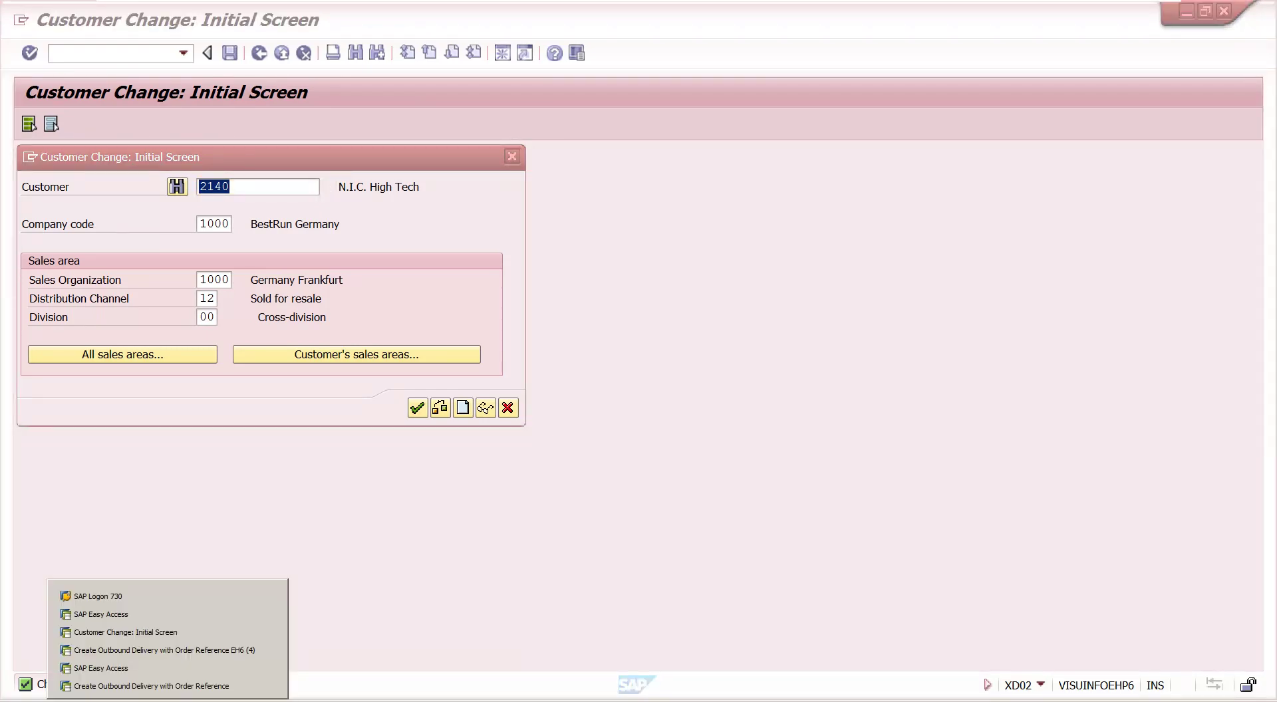
{"action": "left_click", "coordinate": [199, 650]}
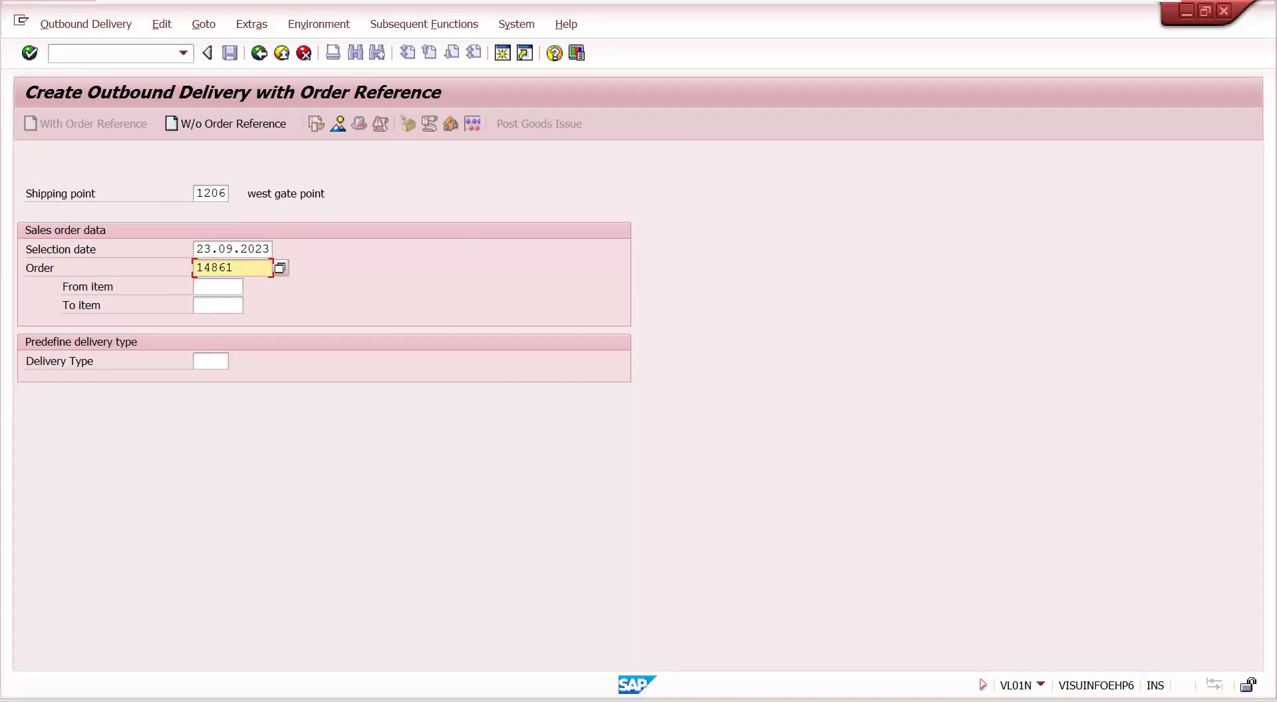
{"action": "left_click", "coordinate": [112, 55]}
{"action": "type", "text": "/nva01"}
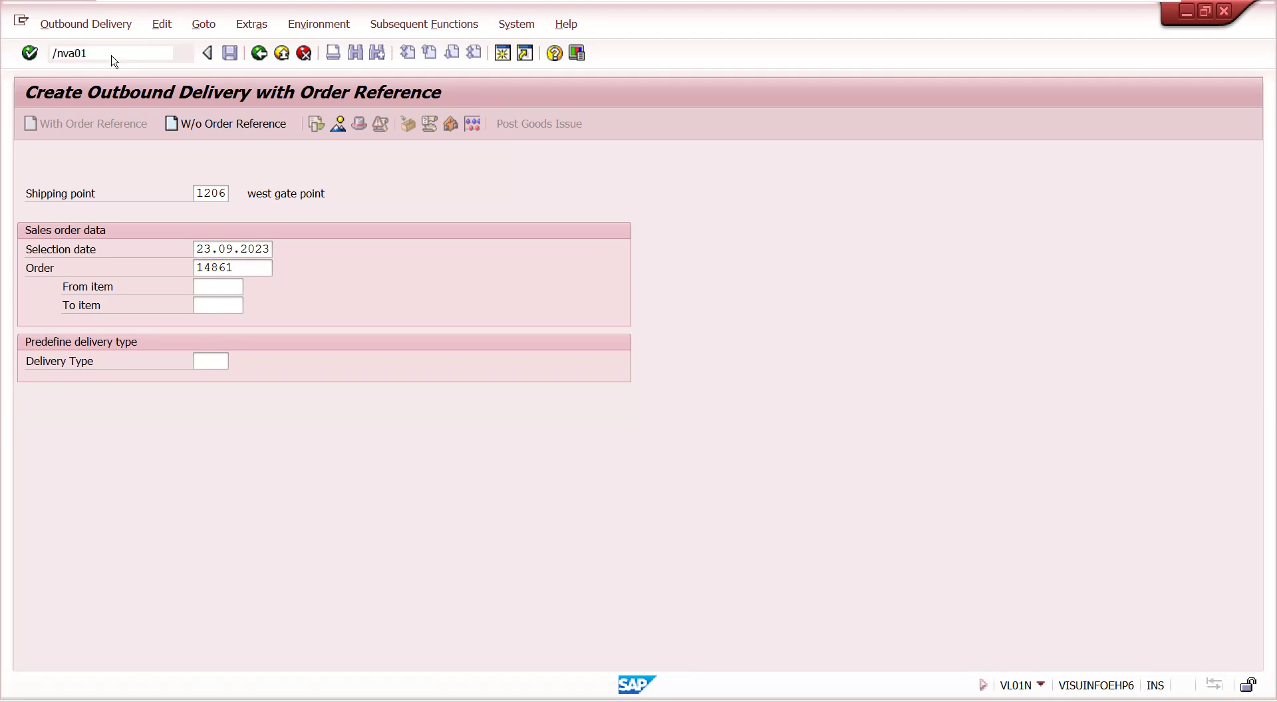
{"action": "key", "text": "Return"}
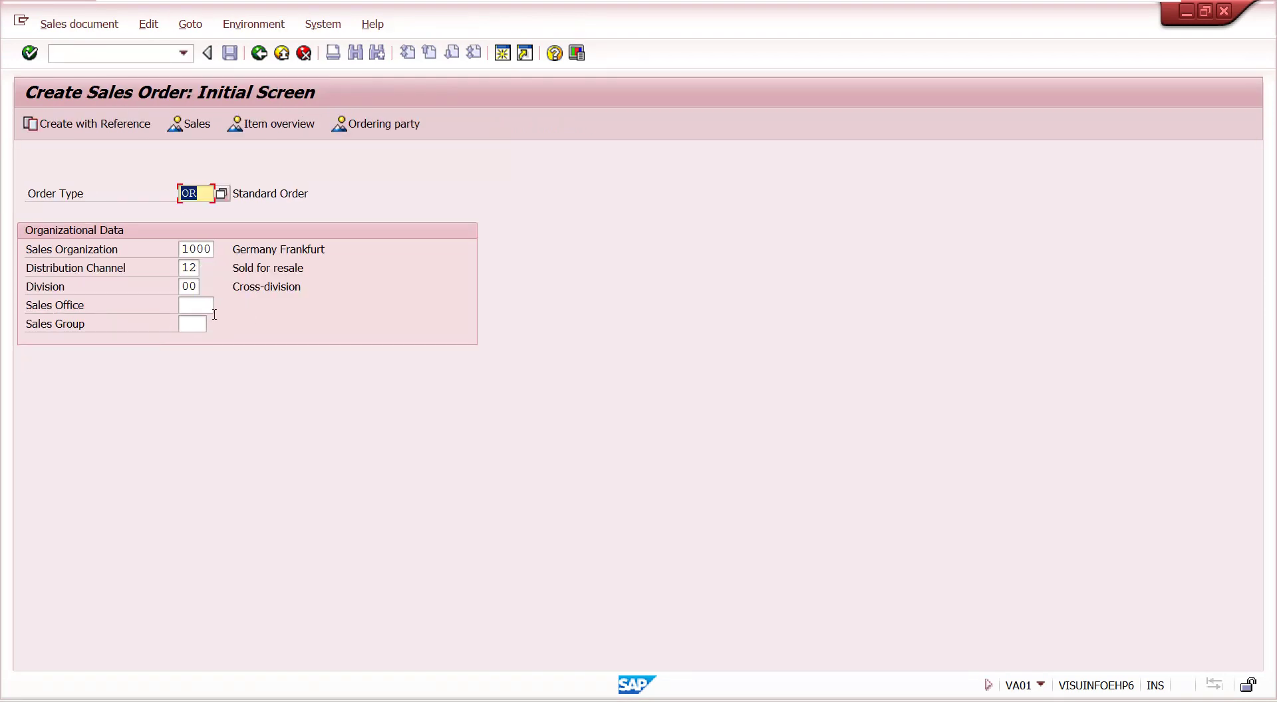
{"action": "key", "text": "Return"}
Enter the sold-to party's customer number, the PO number and the PO date 08.09.2023 in the order header.
{"action": "left_click", "coordinate": [180, 175]}
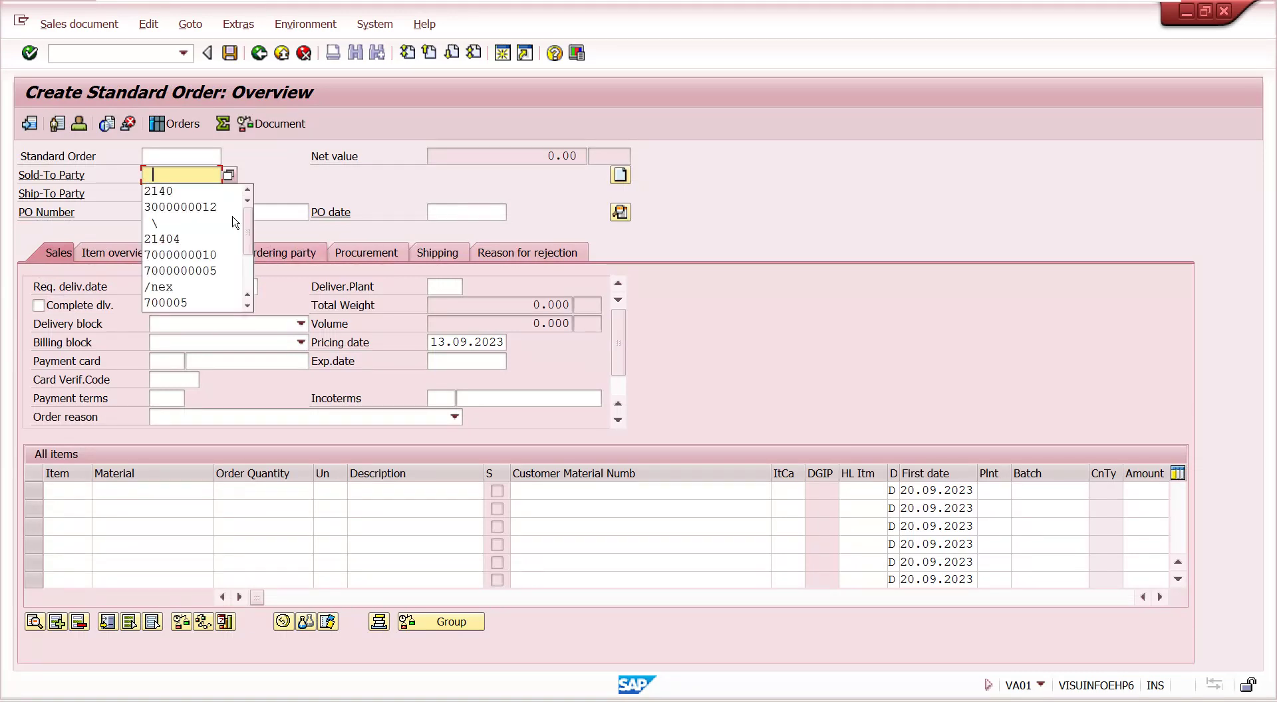
{"action": "left_click", "coordinate": [191, 193]}
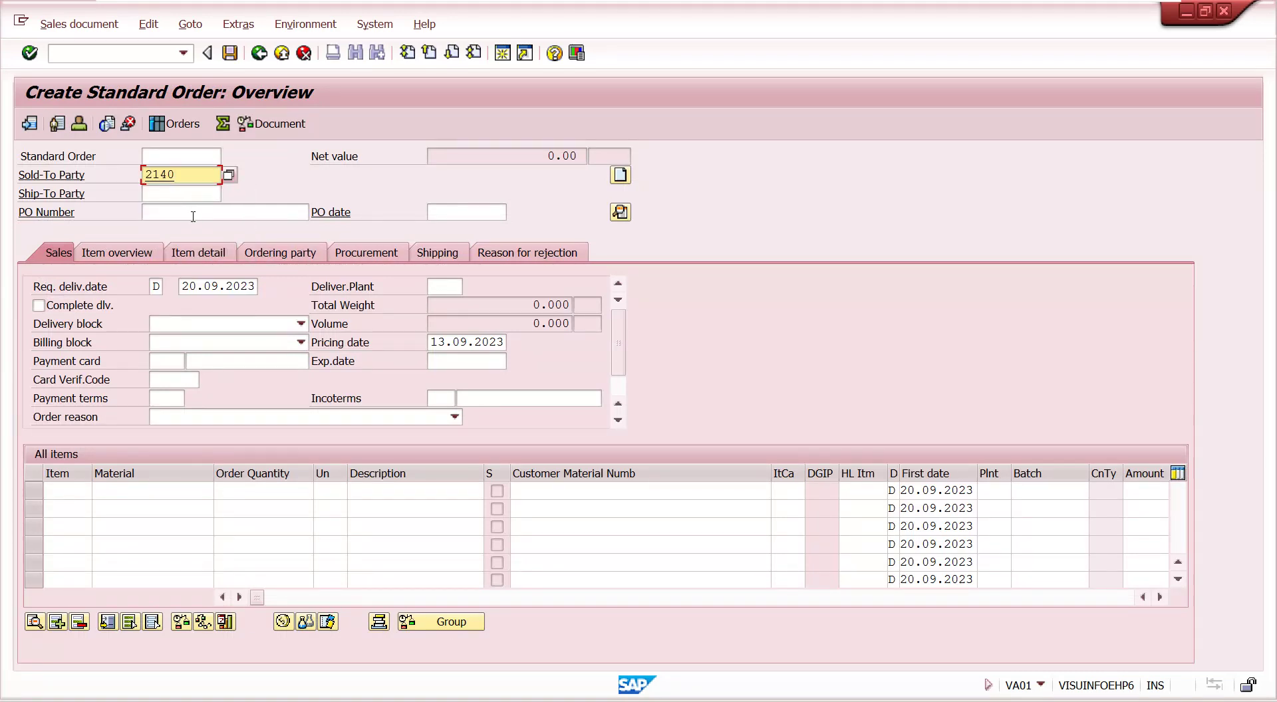
{"action": "left_click", "coordinate": [192, 217]}
{"action": "type", "text": "2341"}
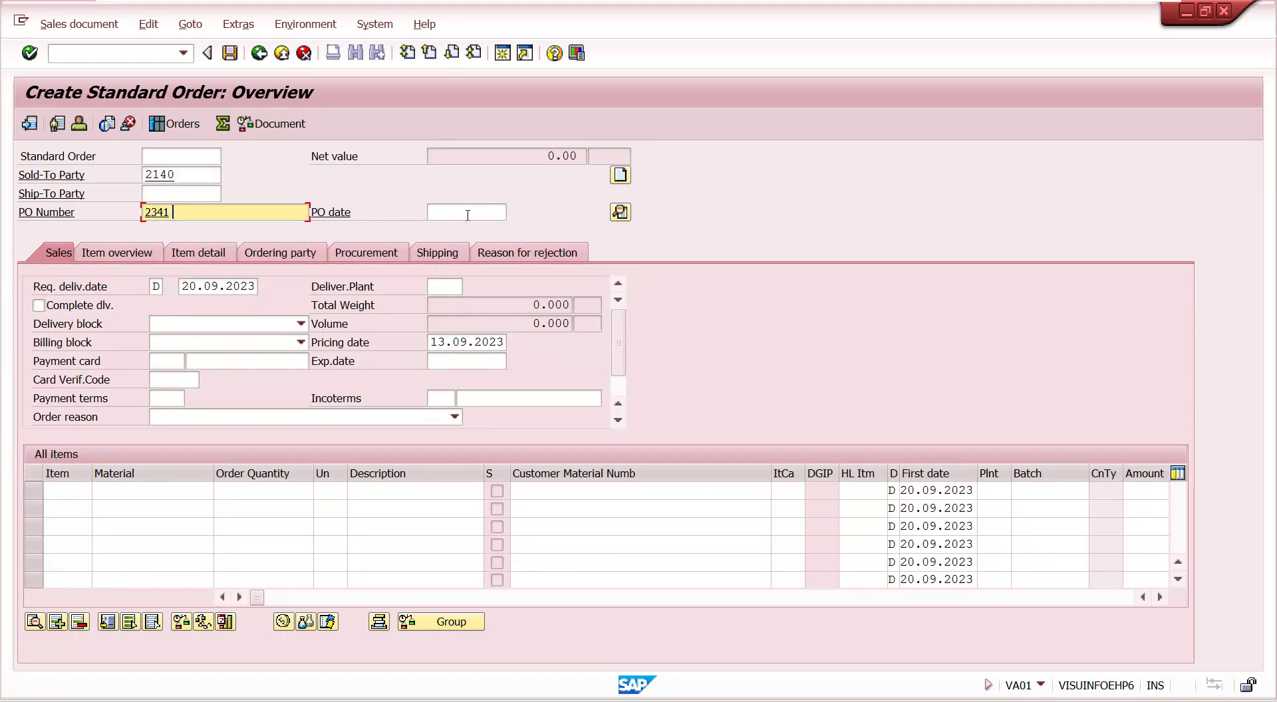
{"action": "left_click", "coordinate": [444, 210]}
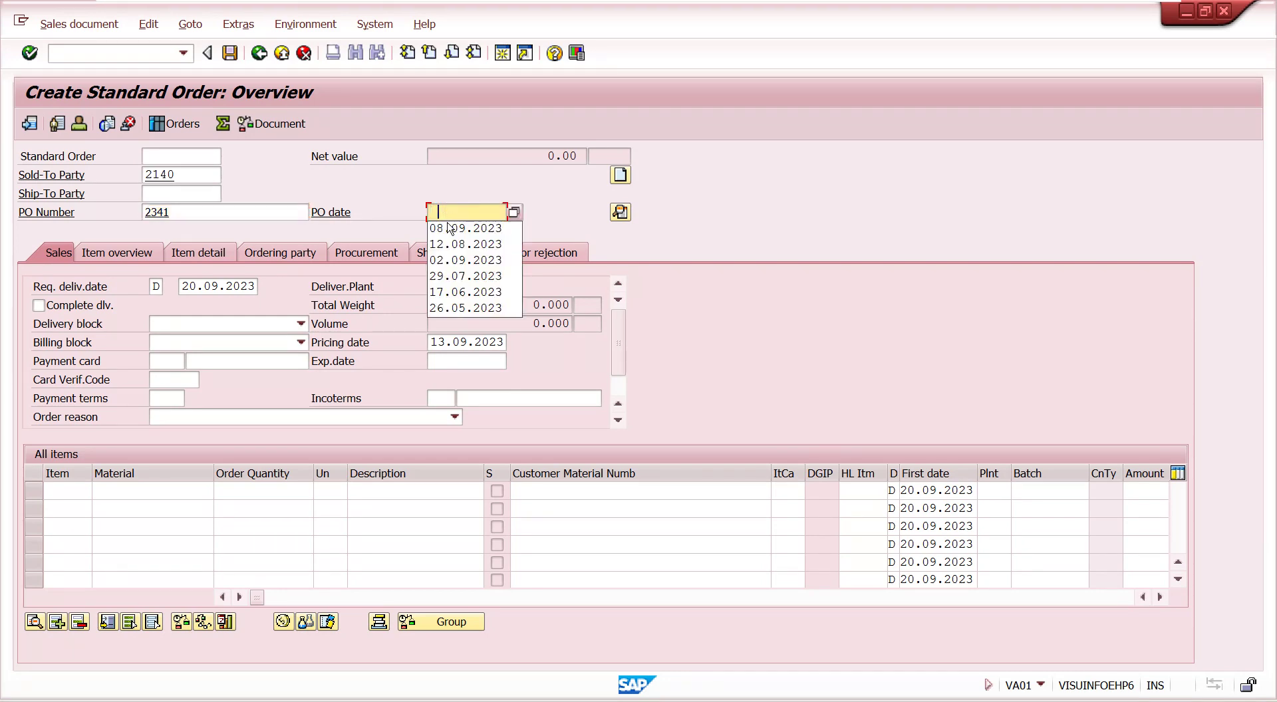
{"action": "left_click", "coordinate": [451, 226]}
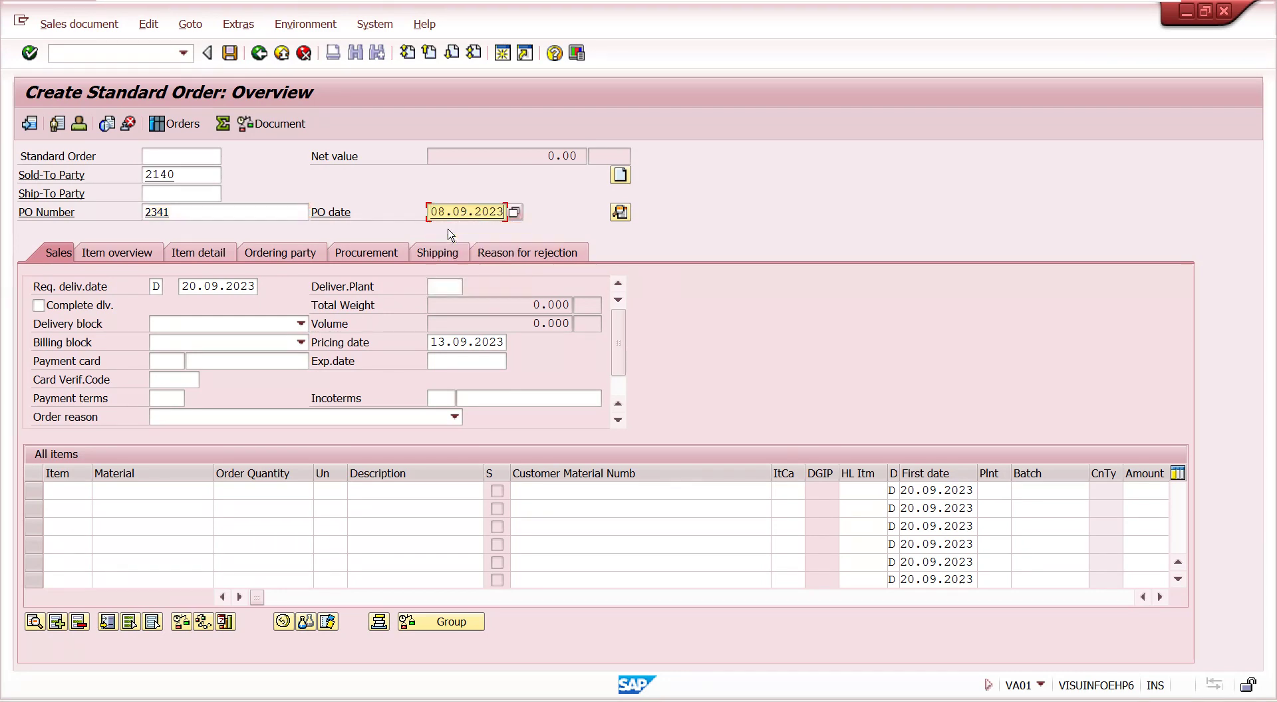
Add material M-06 with an order quantity of 10 to the order and accept the delivery proposal.
{"action": "left_click", "coordinate": [188, 491]}
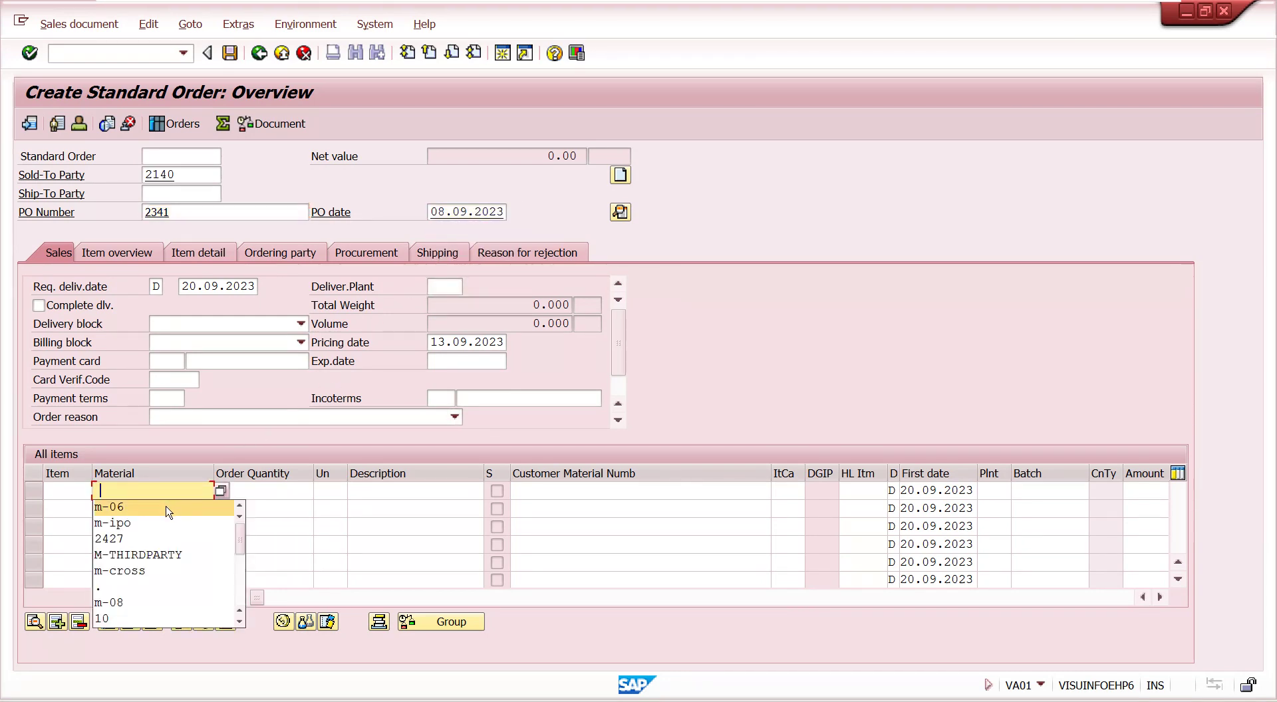
{"action": "left_click", "coordinate": [168, 509]}
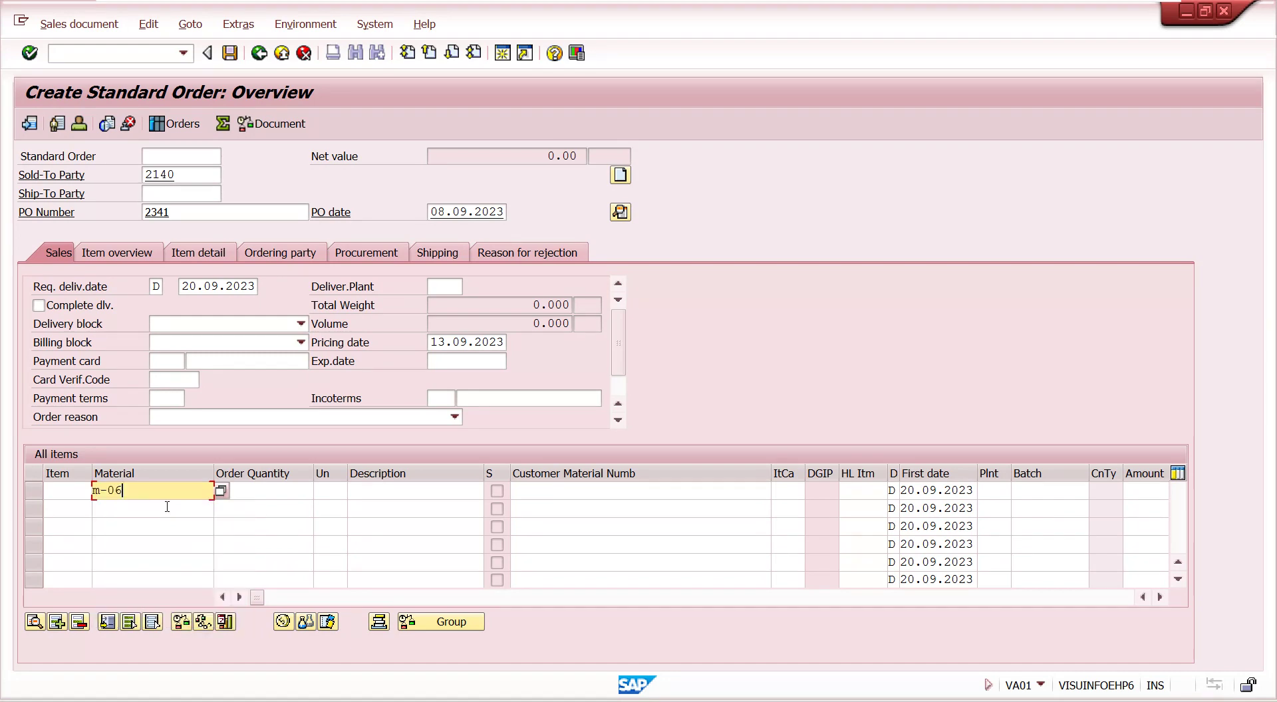
{"action": "left_click", "coordinate": [286, 485]}
{"action": "type", "text": "1"}
{"action": "key", "text": "Return"}
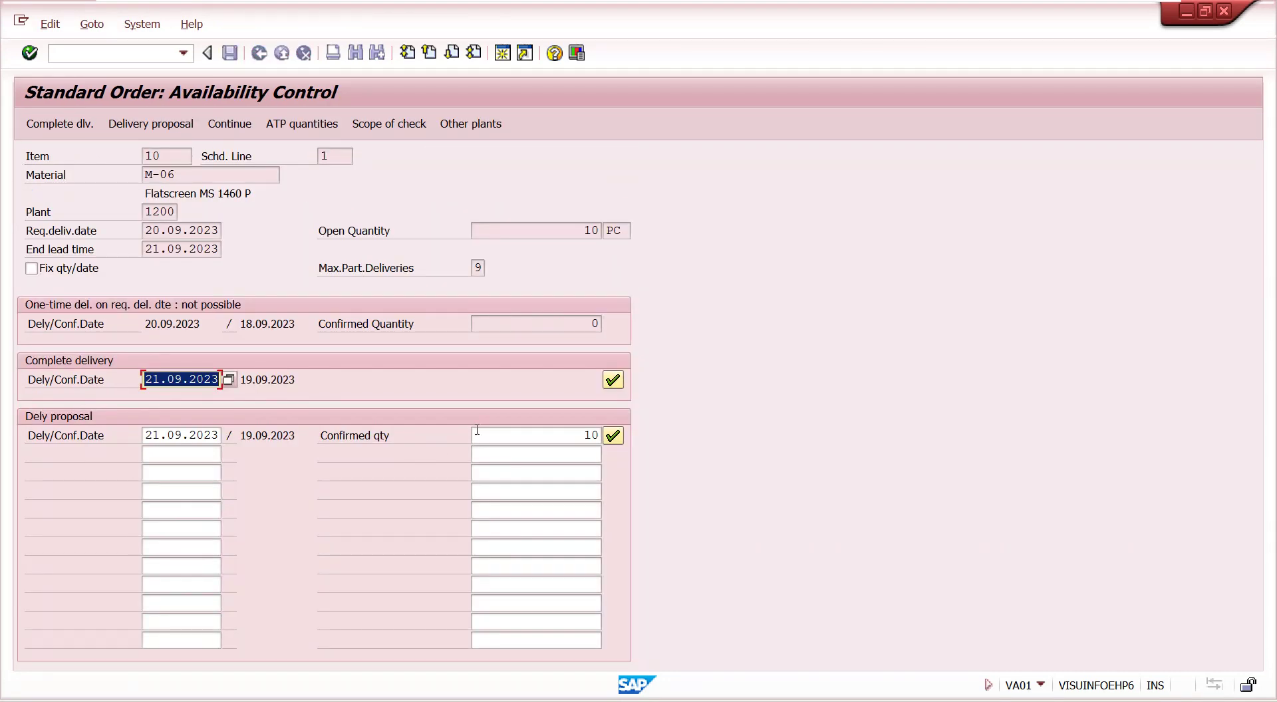
{"action": "left_click", "coordinate": [612, 435]}
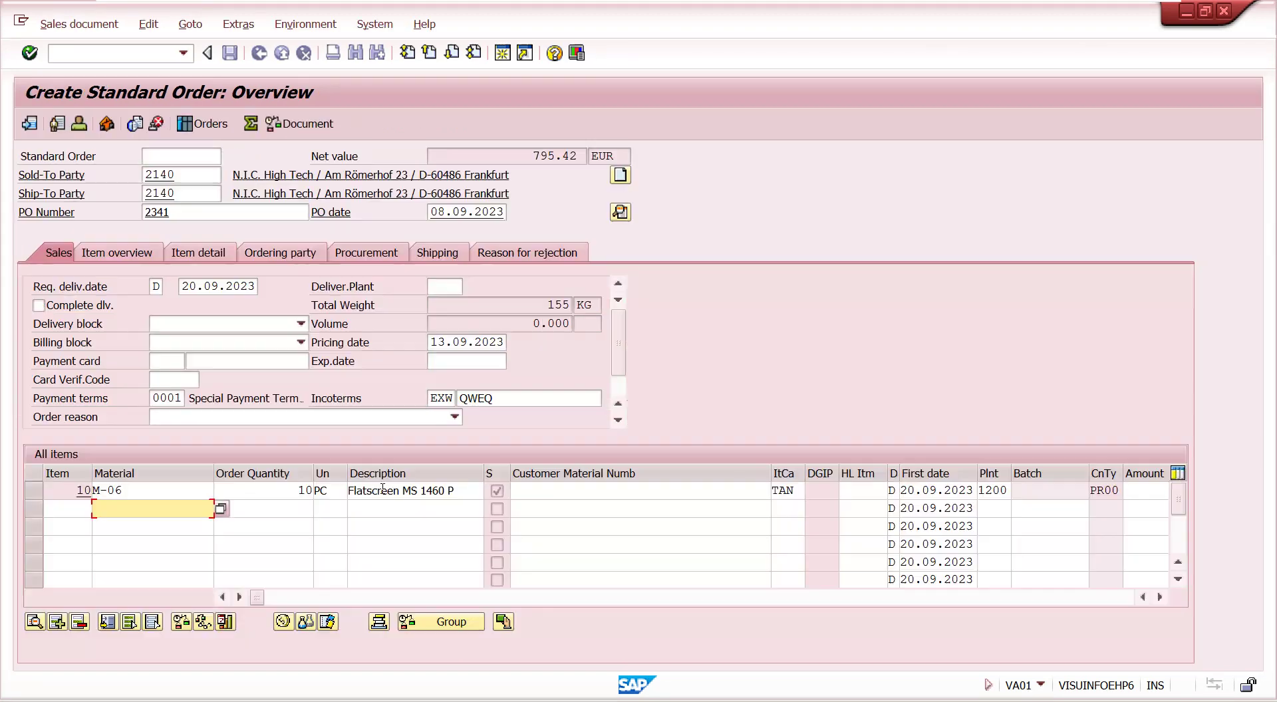
Examine the shipping data of the M-06 order item and return to the order overview.
{"action": "double_click", "coordinate": [293, 491]}
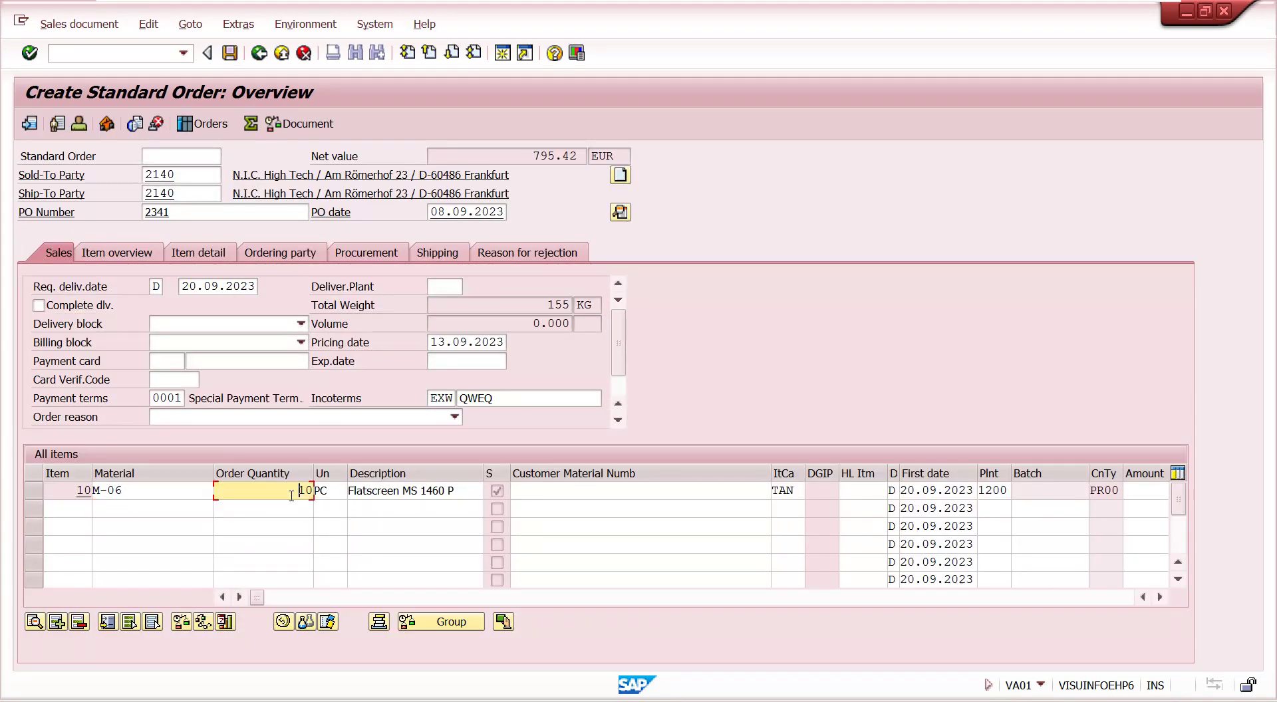
{"action": "left_click", "coordinate": [174, 216]}
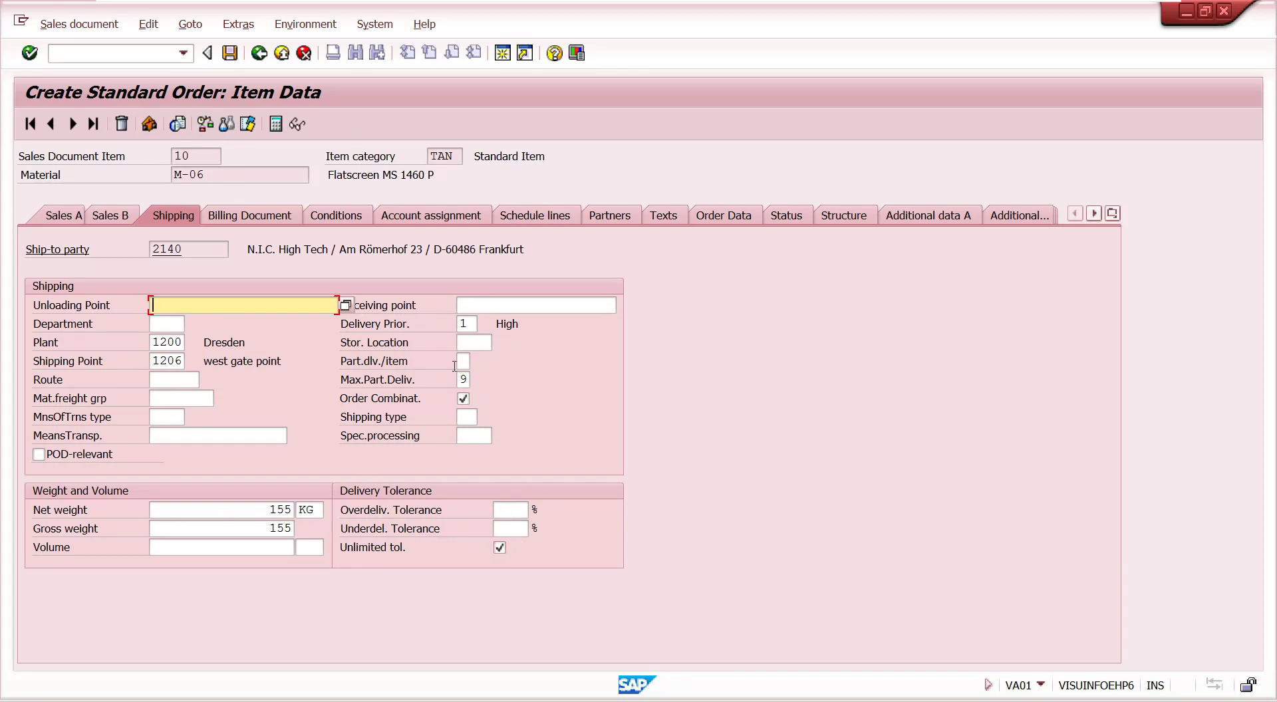
{"action": "left_click", "coordinate": [258, 52]}
Create the outbound delivery directly from the order and set the M-06 item's storage location to 0120.
{"action": "left_click", "coordinate": [79, 24]}
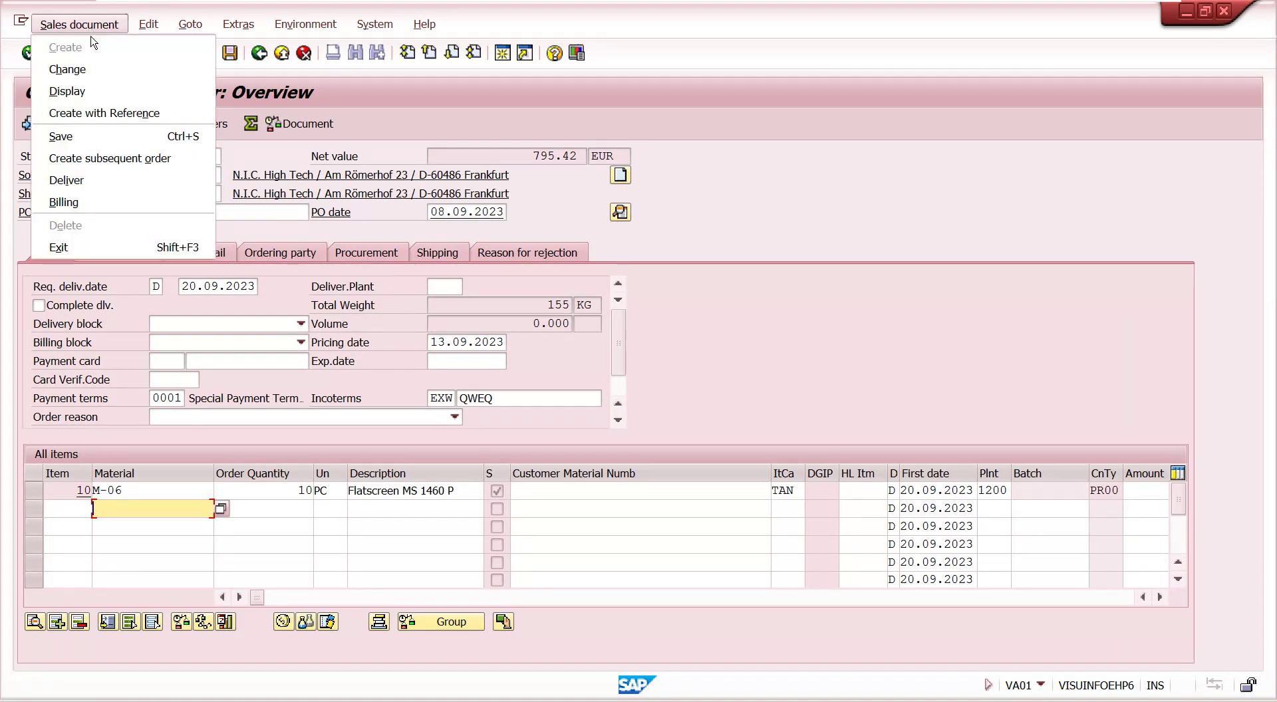
{"action": "left_click", "coordinate": [99, 185]}
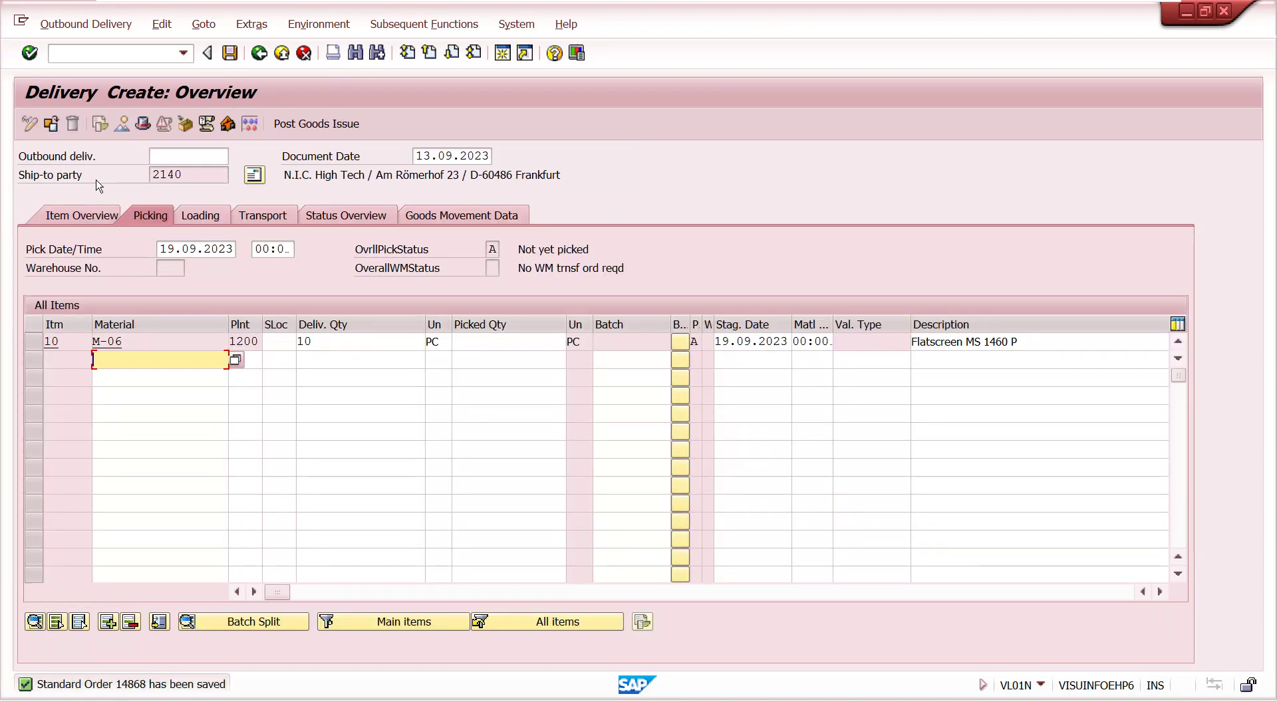
{"action": "left_click", "coordinate": [281, 341]}
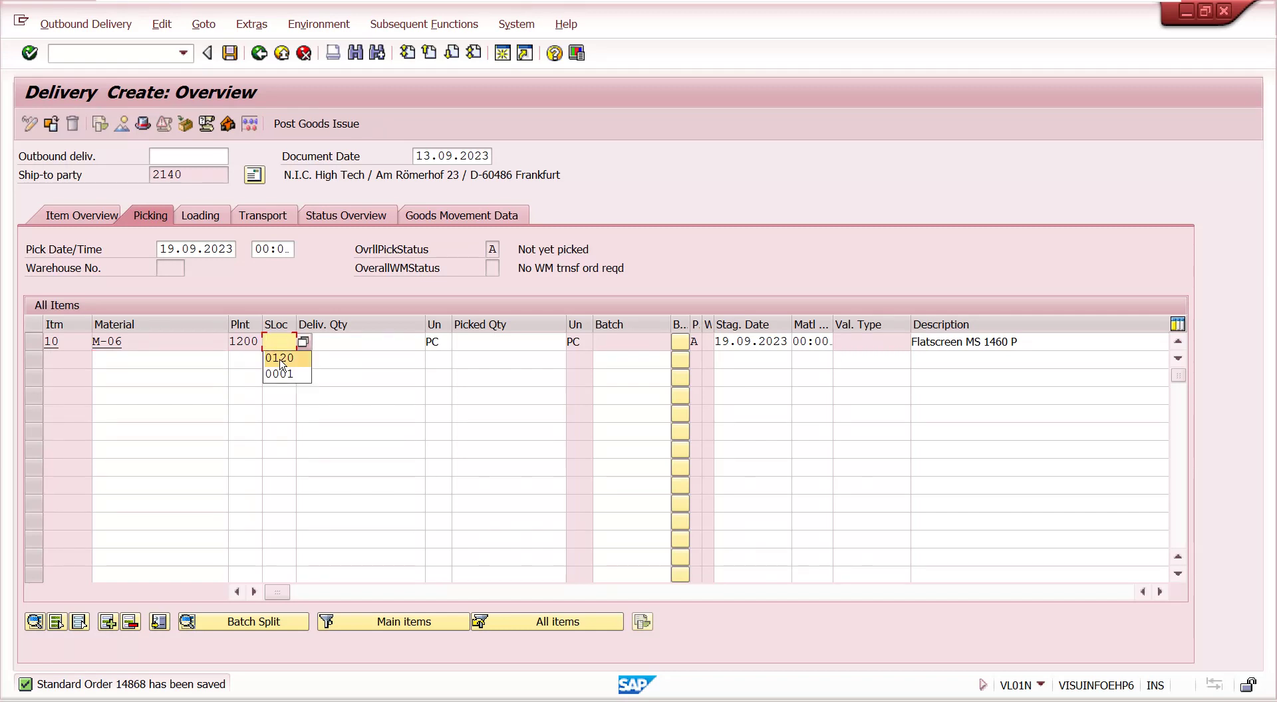
{"action": "left_click", "coordinate": [280, 360]}
Set the M-06 item's delivery quantity and picked quantity to 100 and post the goods issue.
{"action": "left_click", "coordinate": [366, 343]}
{"action": "type", "text": "100"}
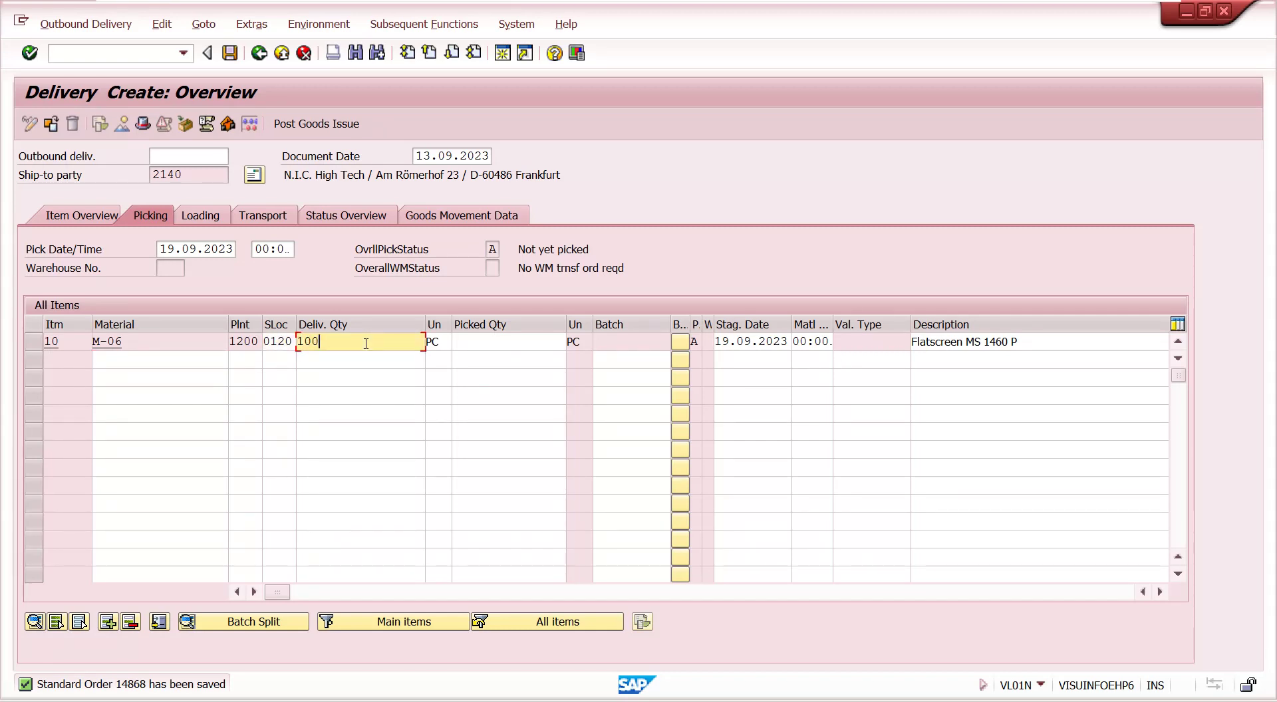
{"action": "left_click", "coordinate": [525, 341]}
{"action": "type", "text": "100"}
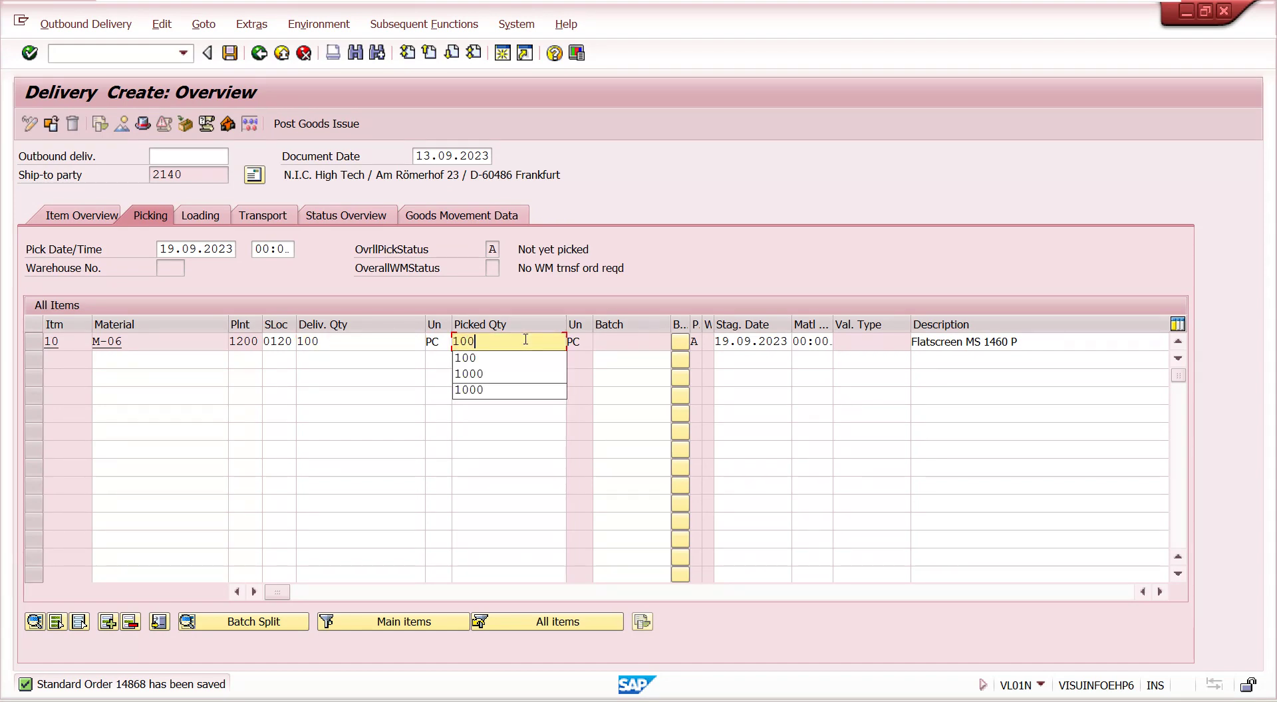
{"action": "key", "text": "Return"}
{"action": "key", "text": "Return"}
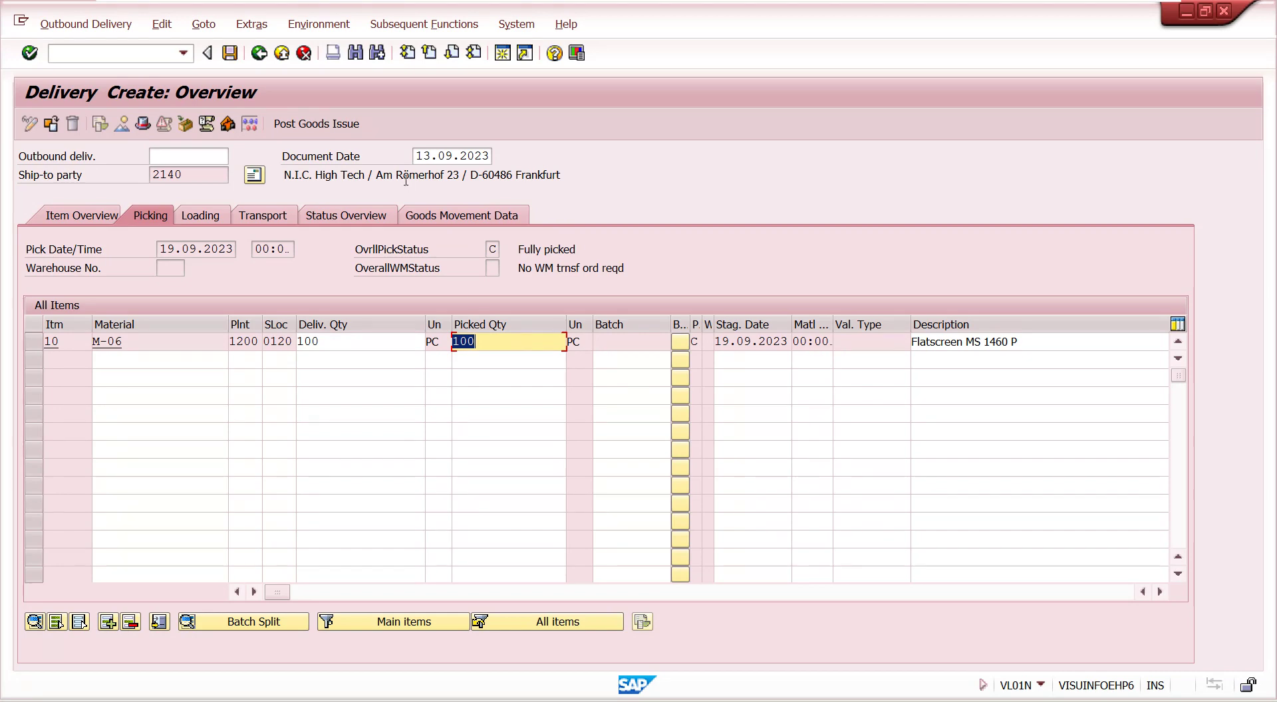
{"action": "left_click", "coordinate": [304, 124]}
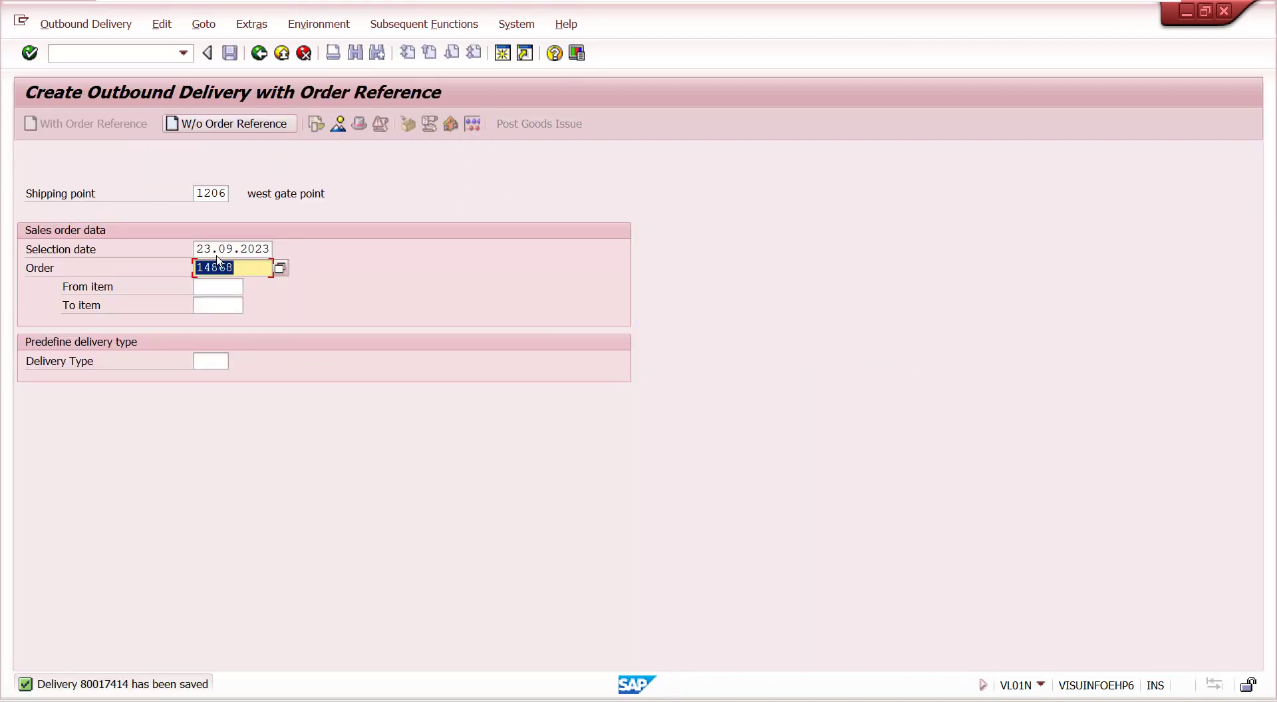
Switch to the customer change session and turn off unlimited tolerance in the sales area shipping data of N.I.C. High Tech.
{"action": "left_click", "coordinate": [166, 701]}
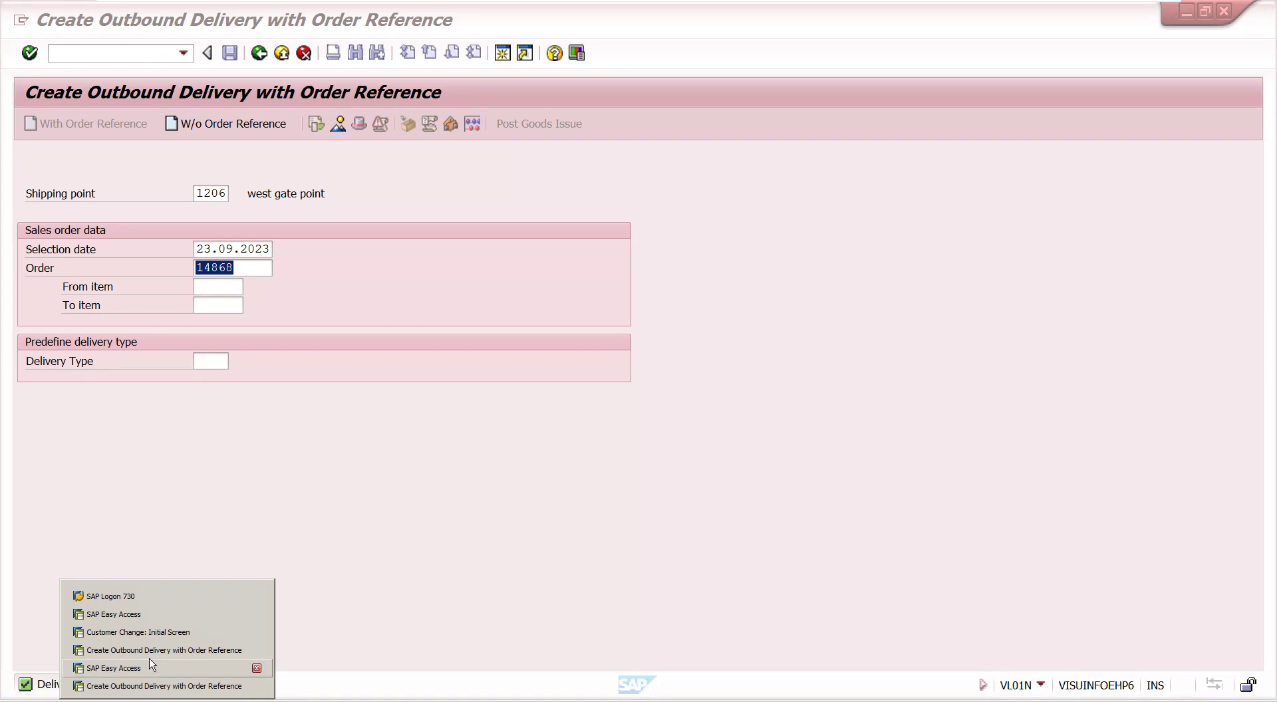
{"action": "left_click", "coordinate": [150, 635]}
{"action": "key", "text": "Return"}
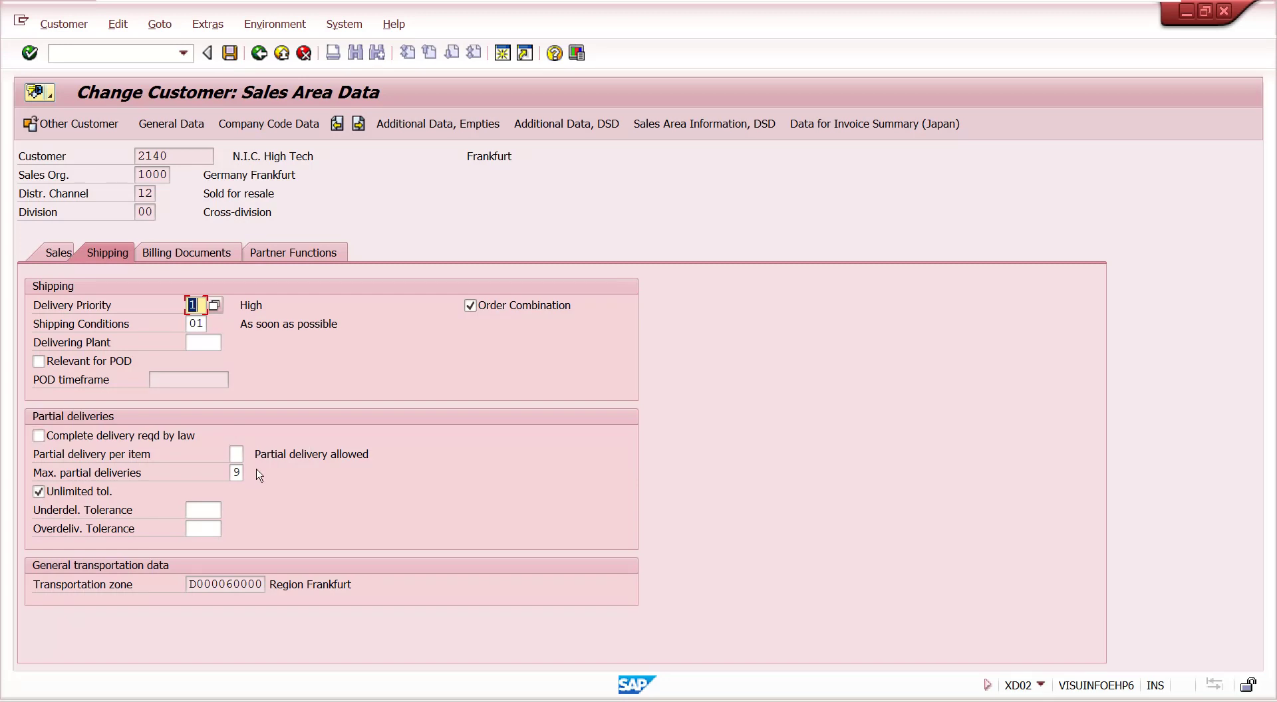
{"action": "left_click", "coordinate": [62, 496]}
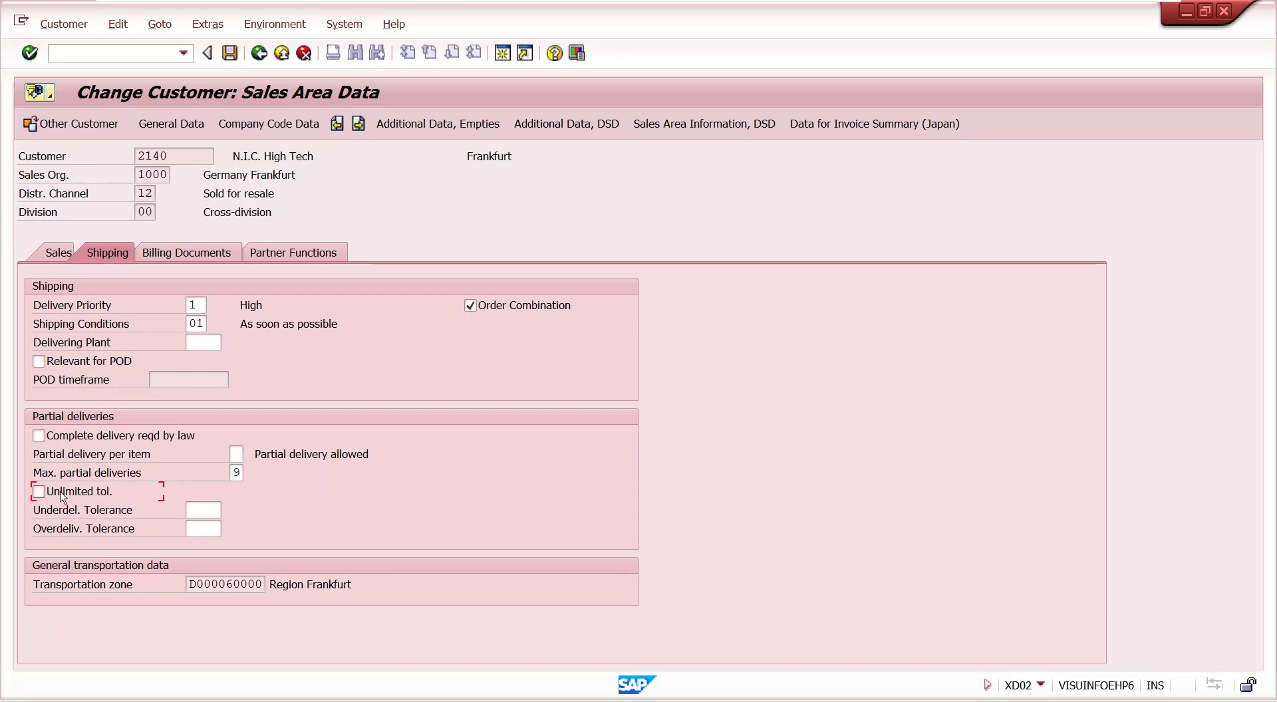
{"action": "left_click", "coordinate": [203, 510]}
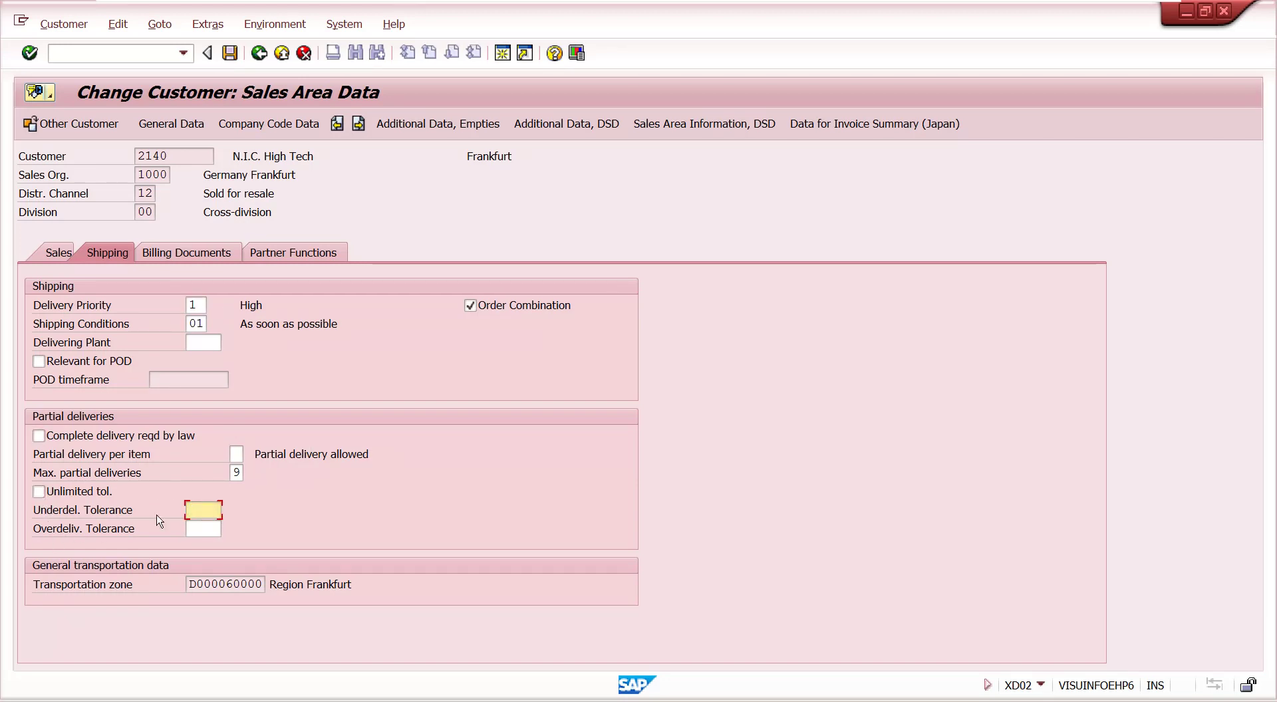
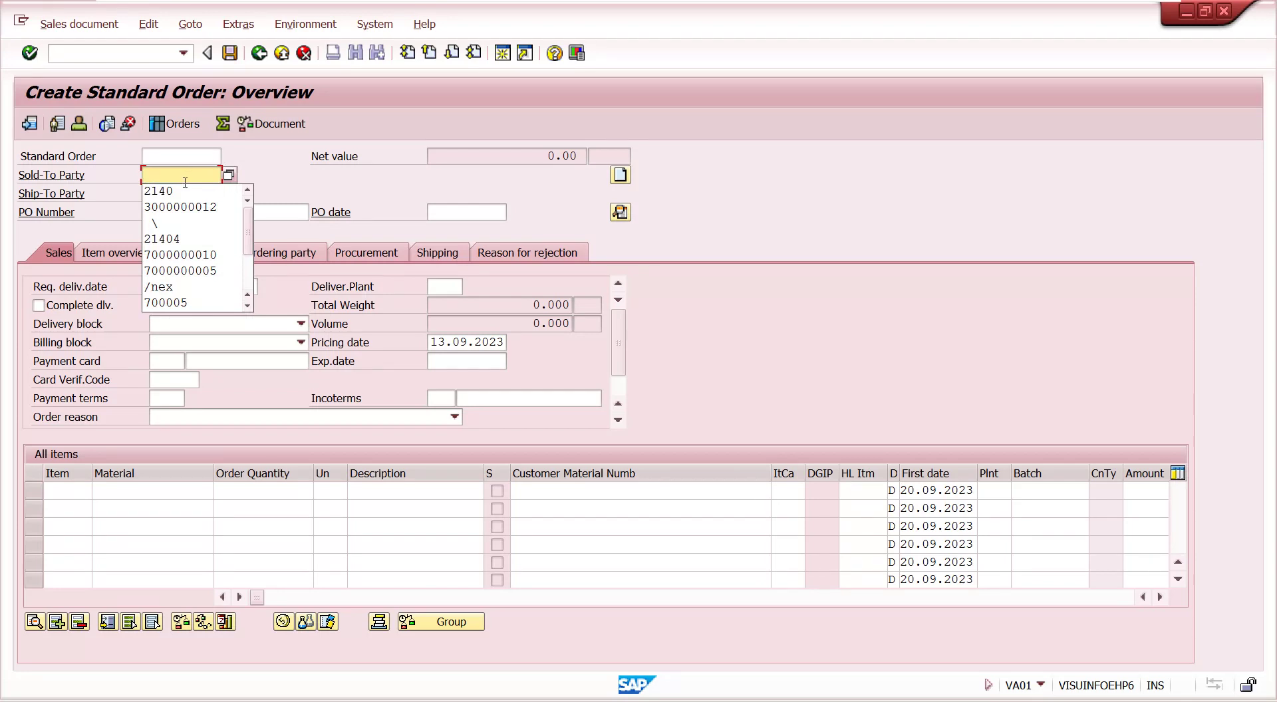
Enter the sold-to party's customer number in the new standard order, add 100 PC of M-06 and accept the delivery proposal.
{"action": "left_click", "coordinate": [185, 192]}
{"action": "key", "text": "Return"}
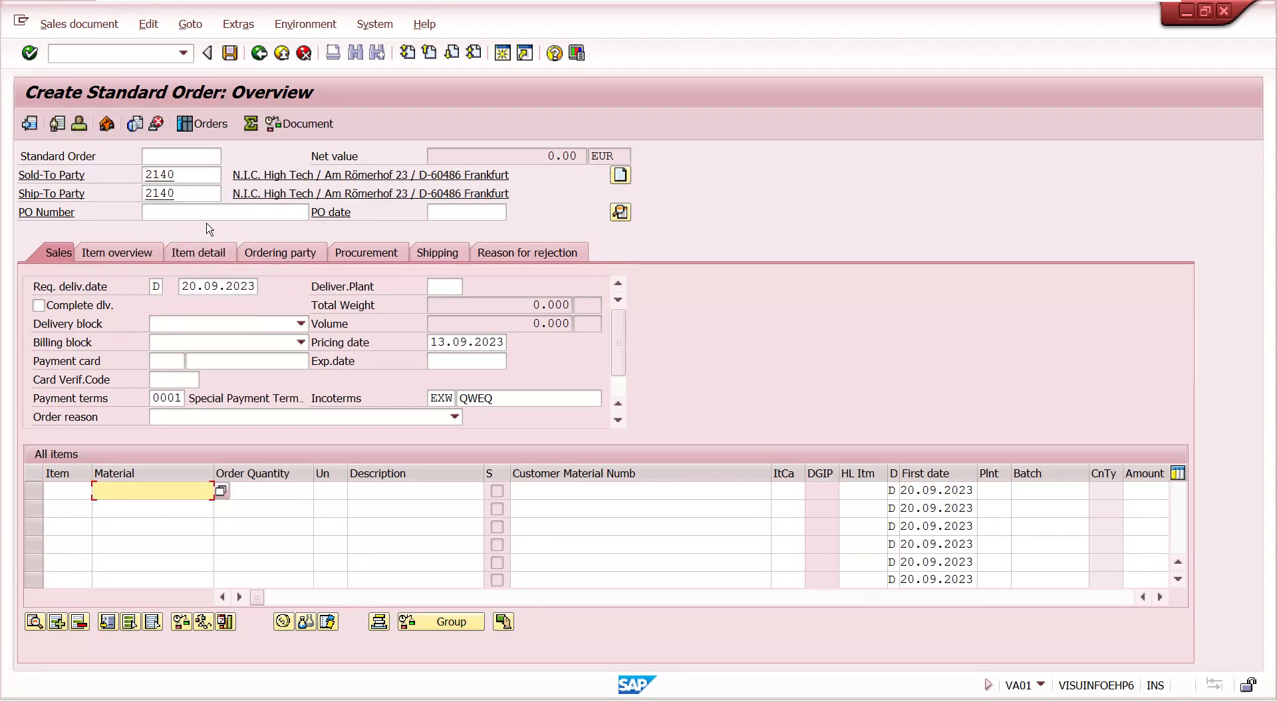
{"action": "left_click", "coordinate": [160, 491]}
{"action": "left_click", "coordinate": [145, 510]}
{"action": "left_click", "coordinate": [281, 491]}
{"action": "type", "text": "100"}
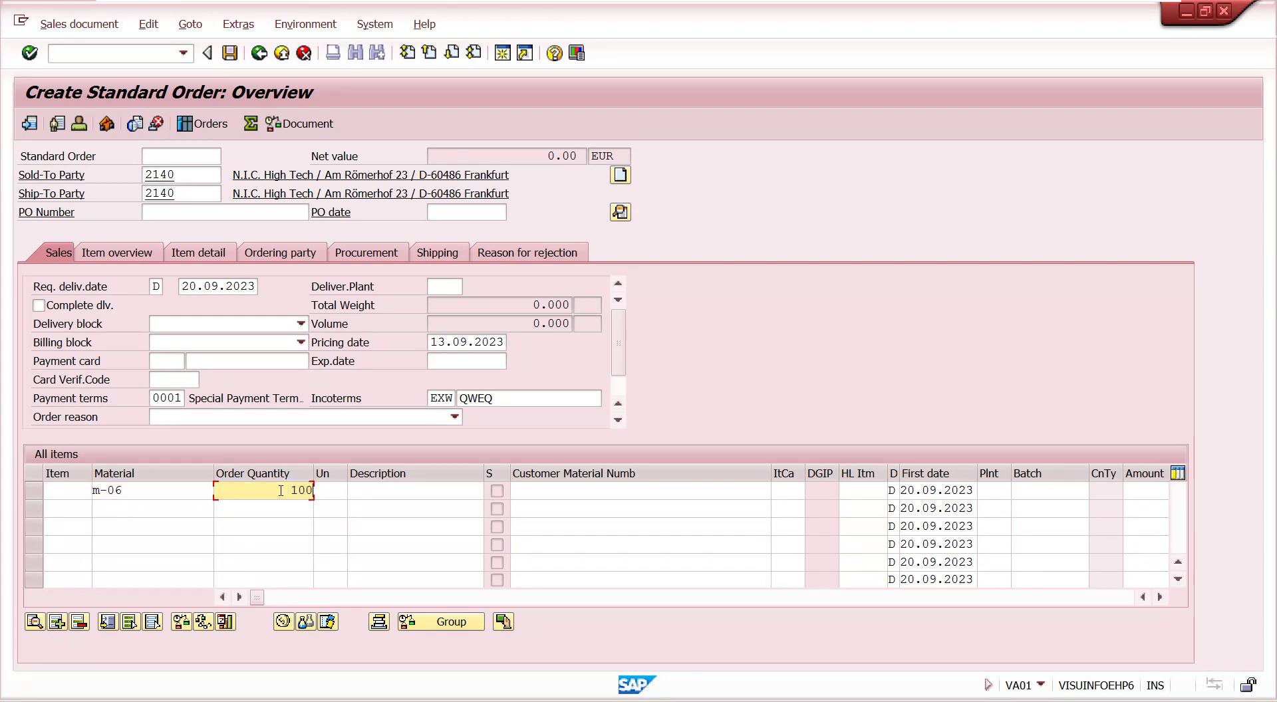
{"action": "key", "text": "Return"}
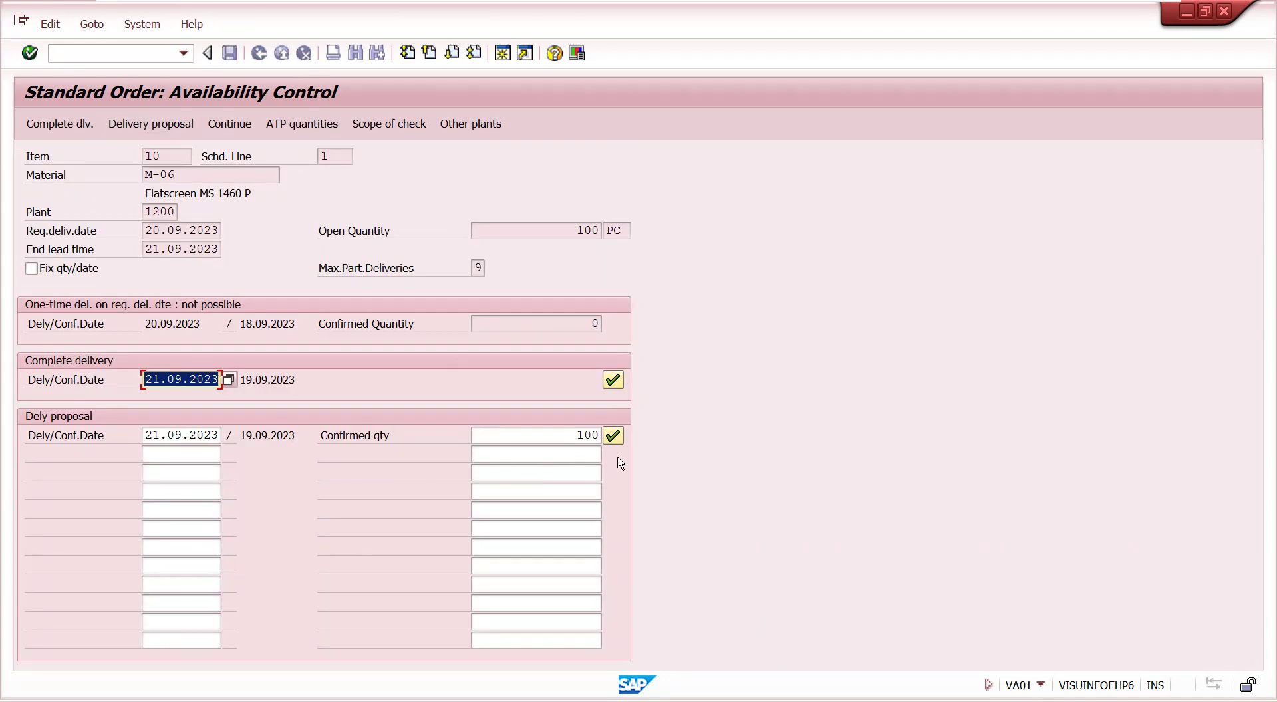
{"action": "left_click", "coordinate": [612, 437]}
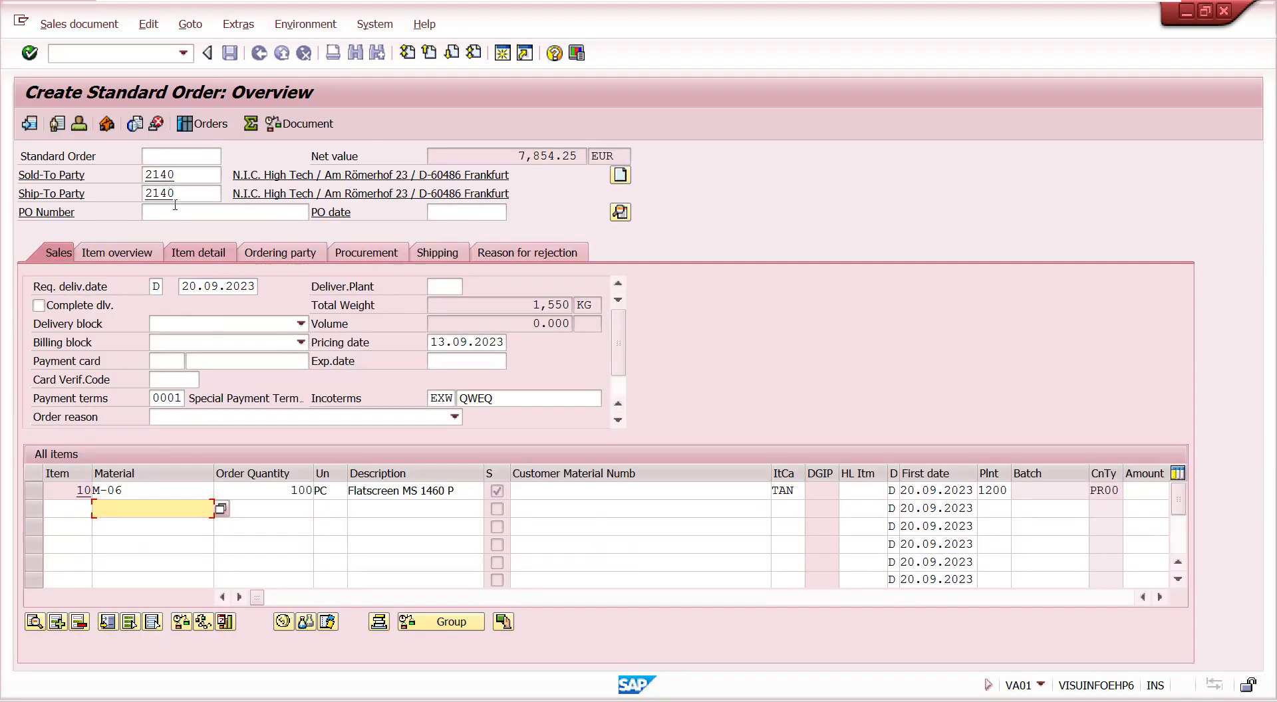
Choose to edit the incomplete order when delivering it, and enter the PO number and the PO date 08.09.2023.
{"action": "left_click", "coordinate": [78, 24]}
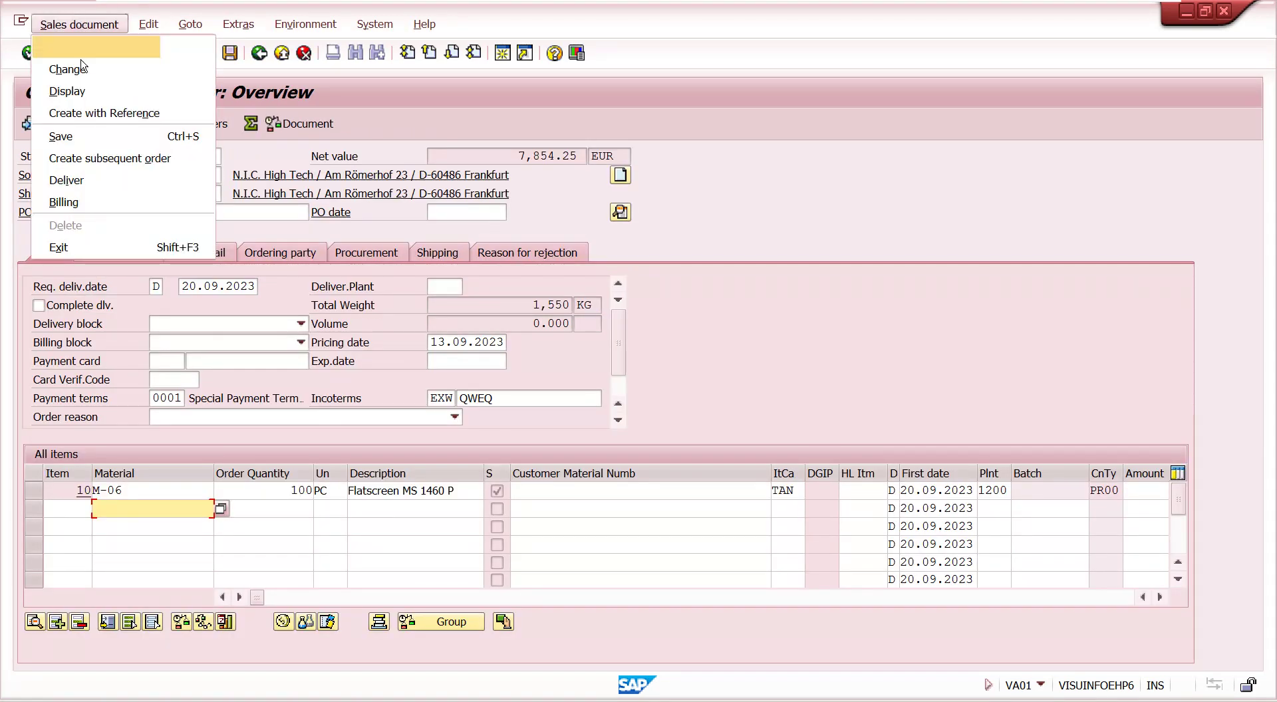
{"action": "left_click", "coordinate": [103, 176]}
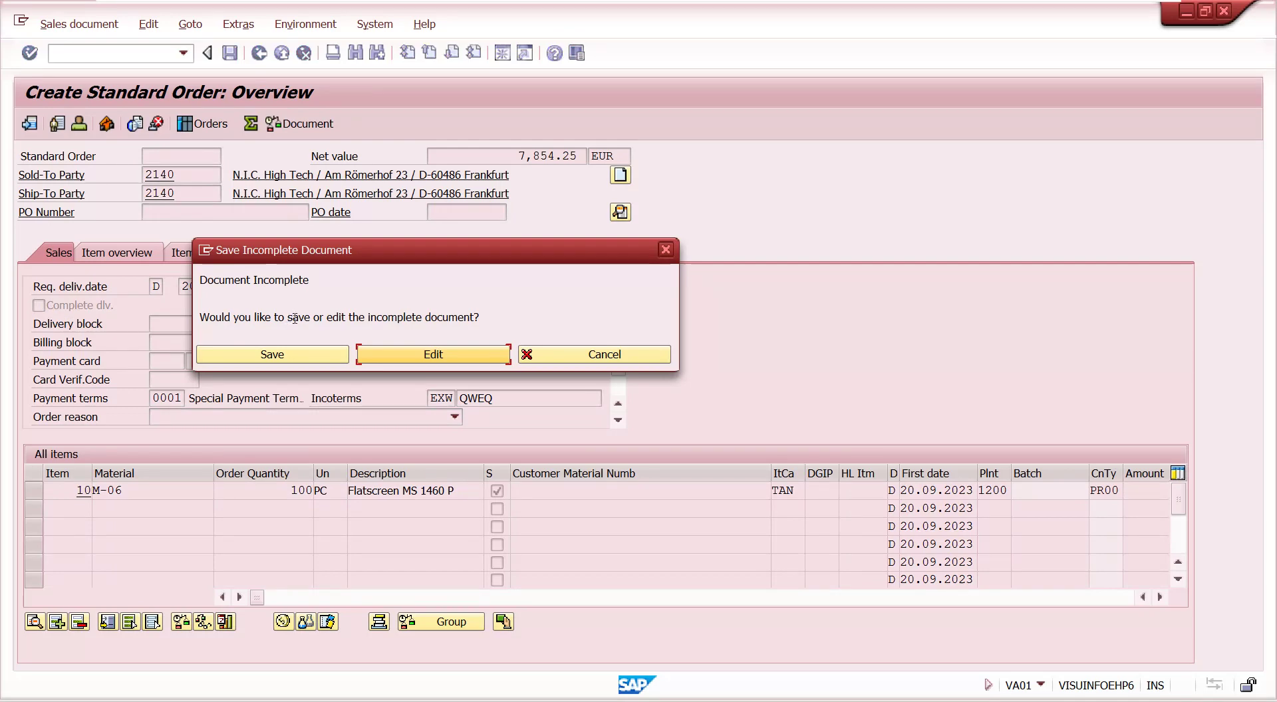
{"action": "left_click", "coordinate": [443, 364]}
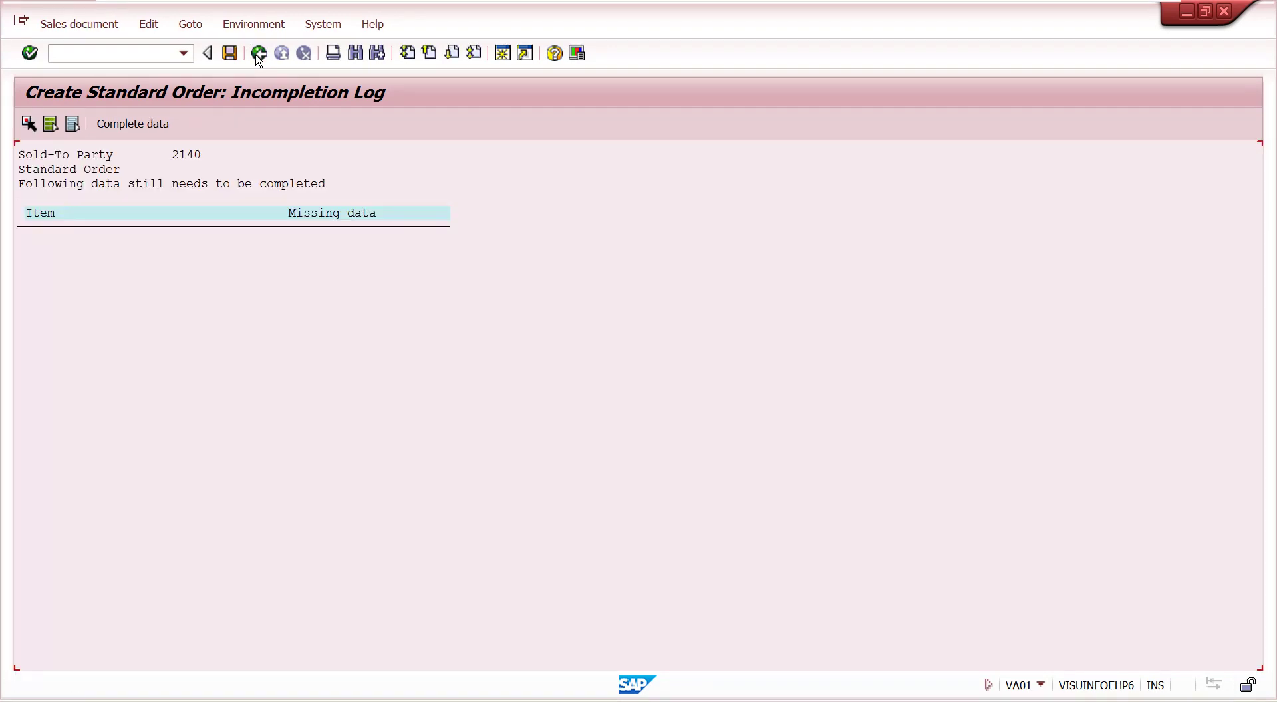
{"action": "left_click", "coordinate": [258, 56]}
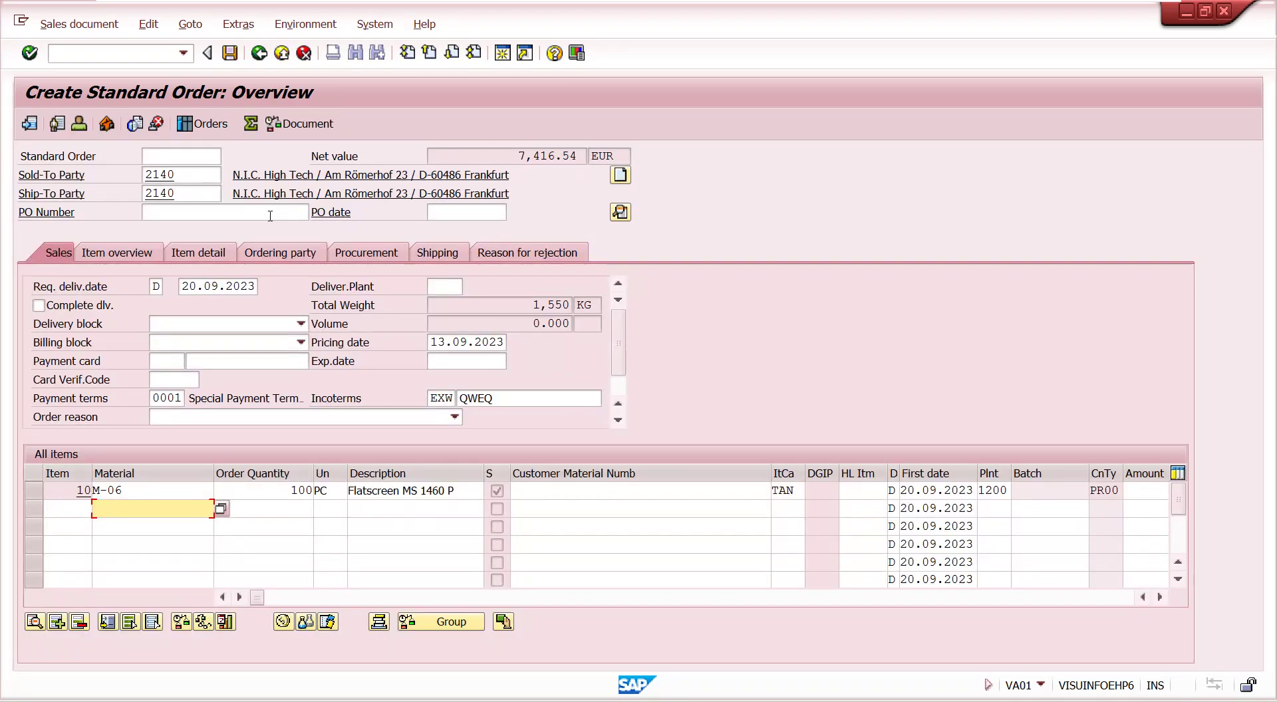
{"action": "left_click", "coordinate": [270, 216]}
{"action": "type", "text": "2341"}
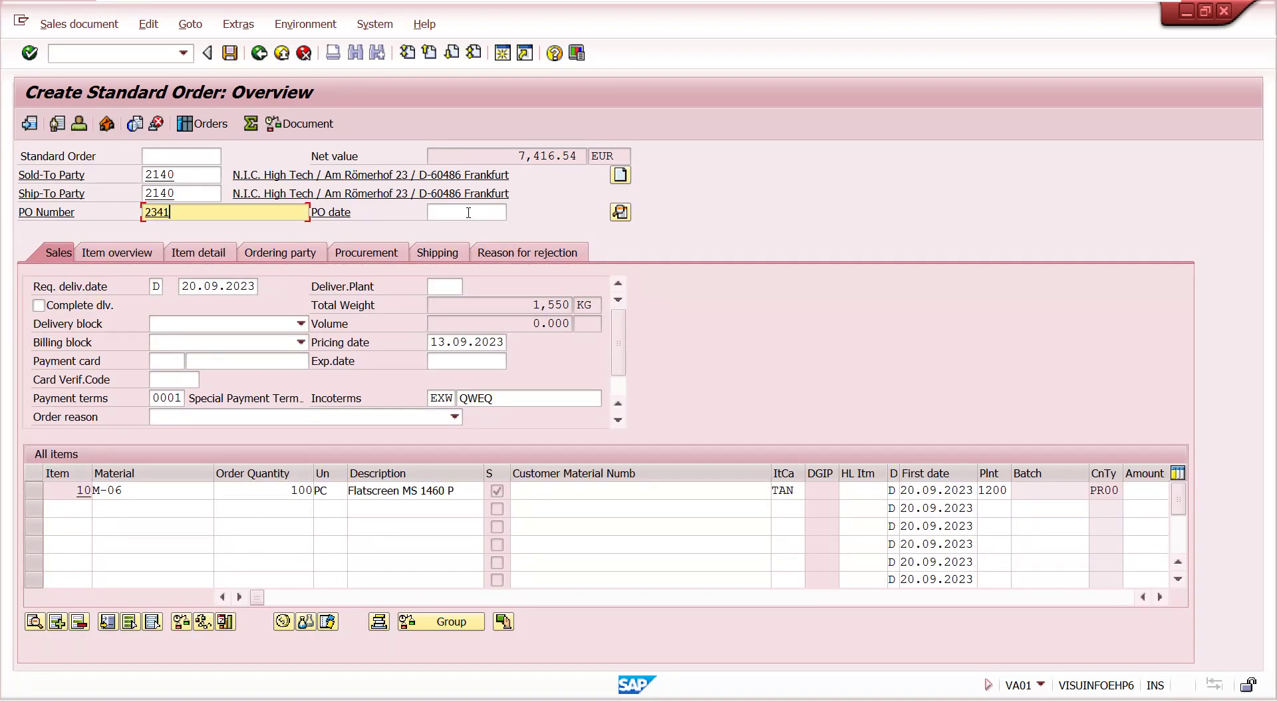
{"action": "left_click", "coordinate": [468, 213]}
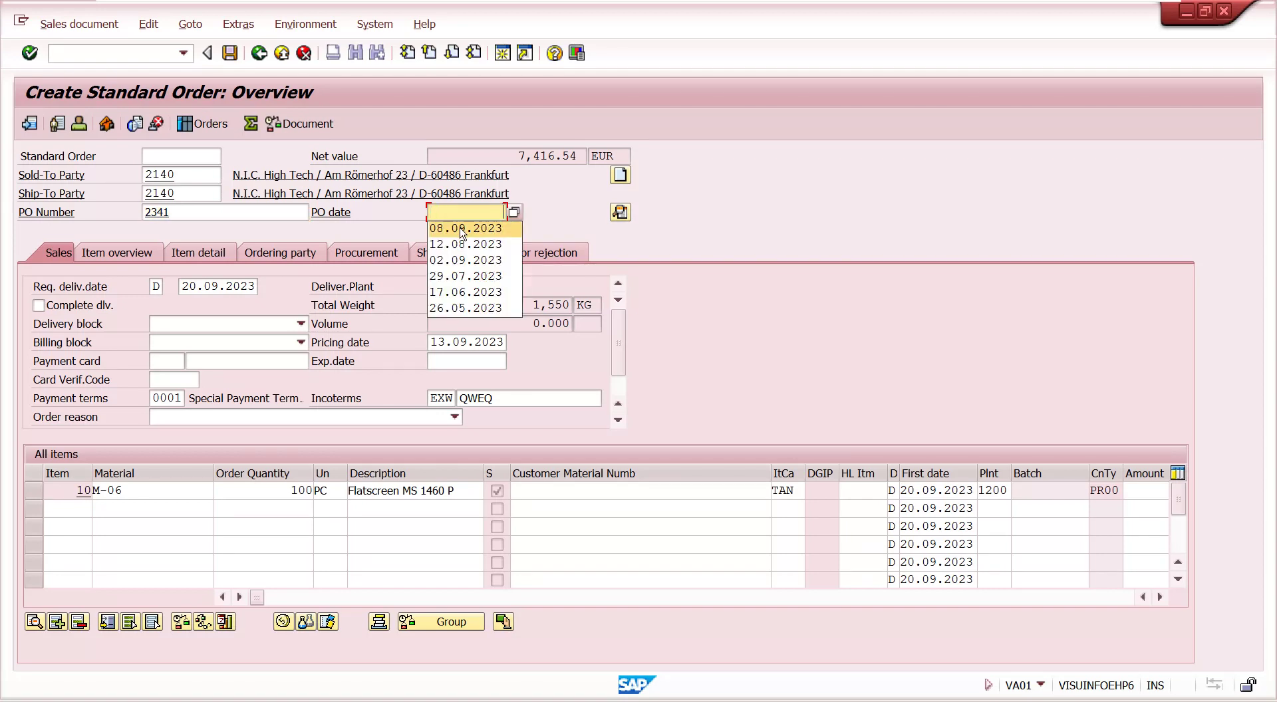
{"action": "left_click", "coordinate": [464, 229]}
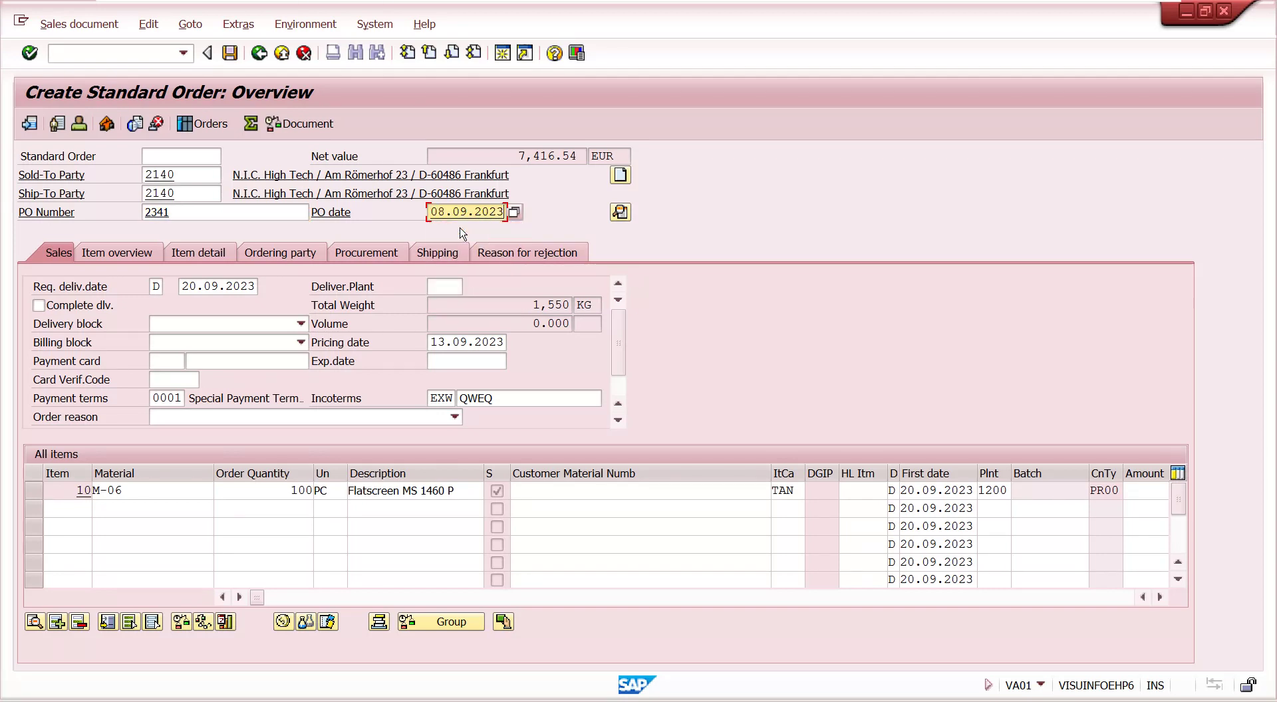
Create the outbound delivery from the completed order and set the M-06 item's storage location to 0120.
{"action": "left_click", "coordinate": [87, 27]}
{"action": "left_click", "coordinate": [286, 261]}
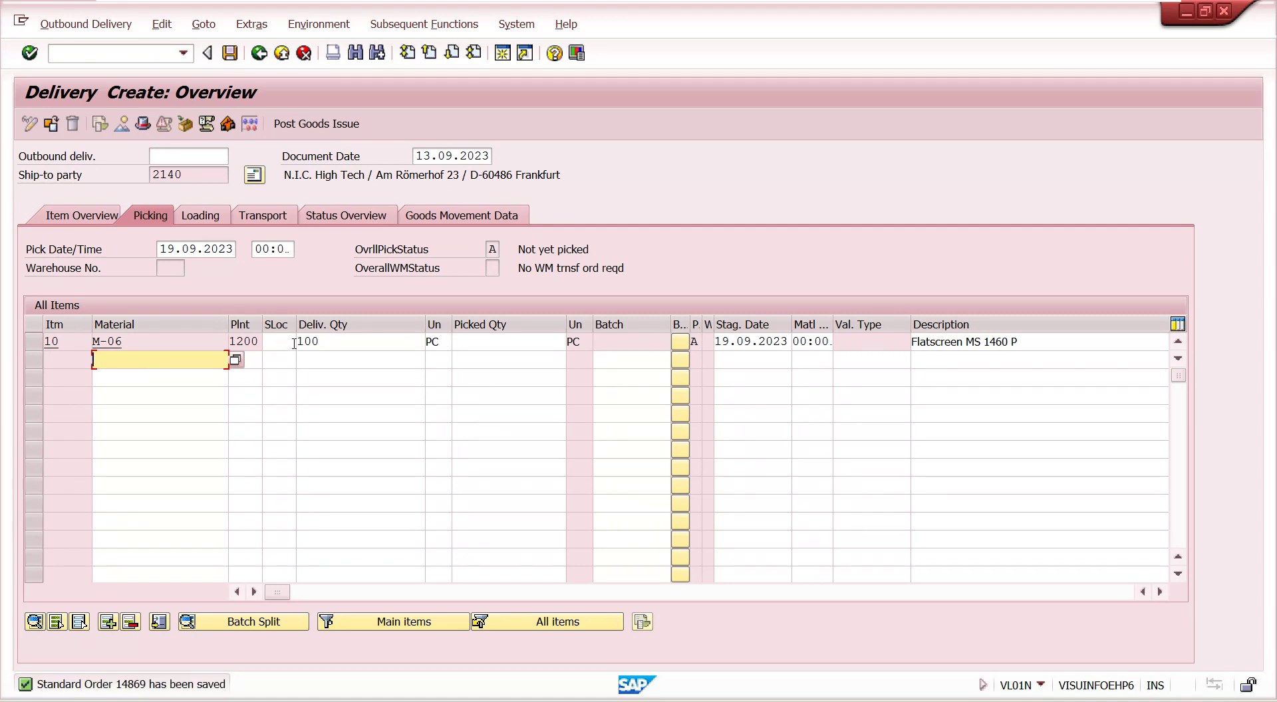
{"action": "left_click", "coordinate": [295, 343]}
{"action": "left_click", "coordinate": [303, 342]}
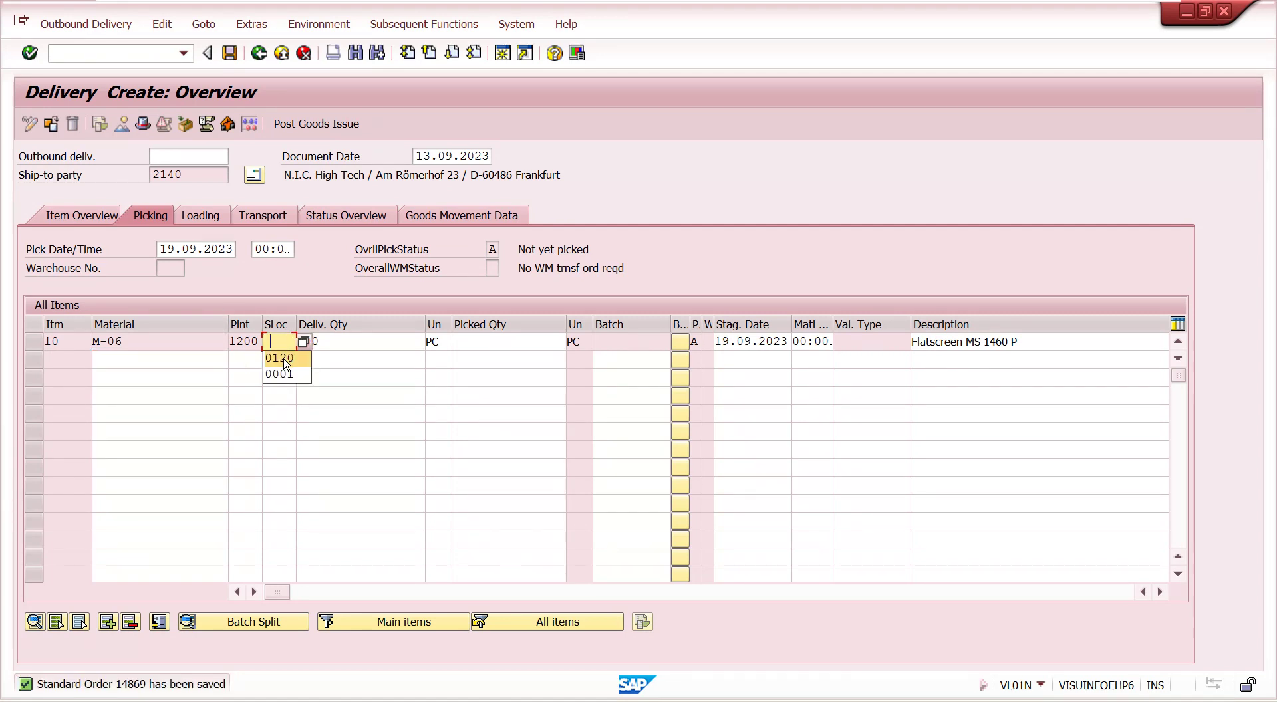
{"action": "left_click", "coordinate": [285, 359]}
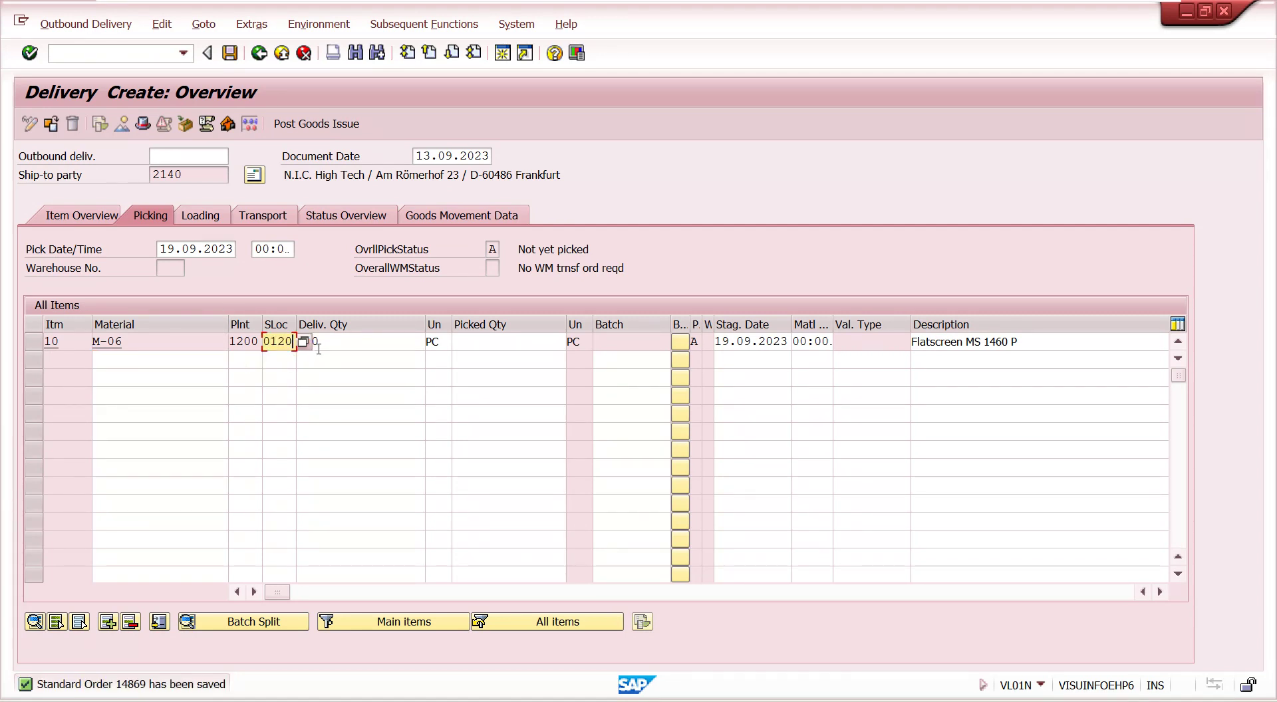
Try to set the delivery quantity of the M-06 item to 101.
{"action": "left_click", "coordinate": [343, 342]}
{"action": "key", "text": "BackSpace"}
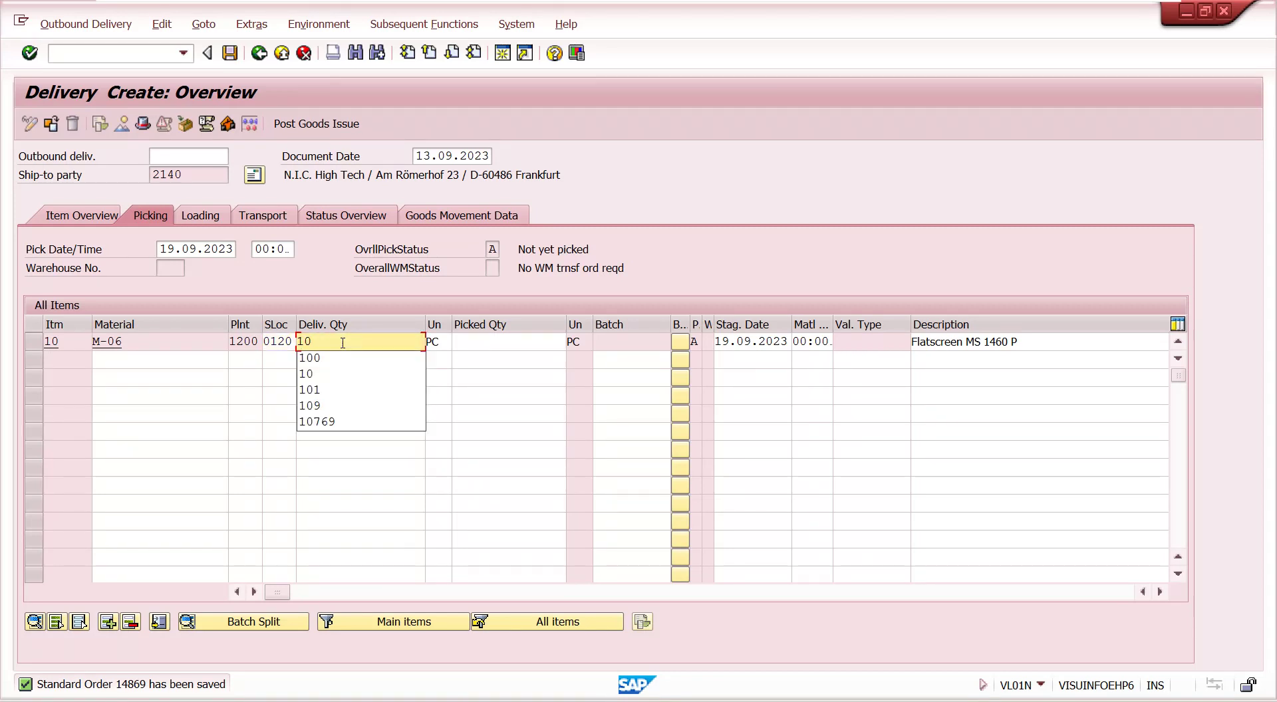
{"action": "type", "text": "1"}
{"action": "key", "text": "Return"}
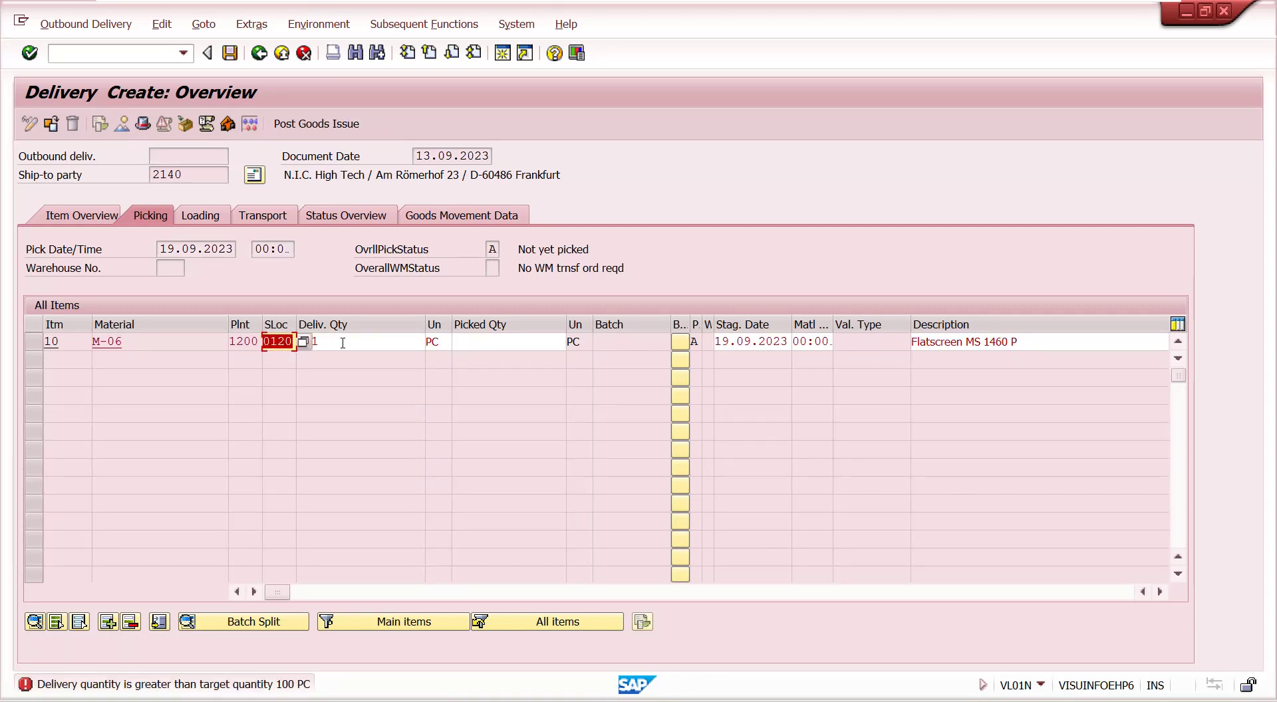
Set the delivery quantity of the M-06 item to 100.
{"action": "left_click", "coordinate": [343, 342]}
{"action": "key", "text": "BackSpace"}
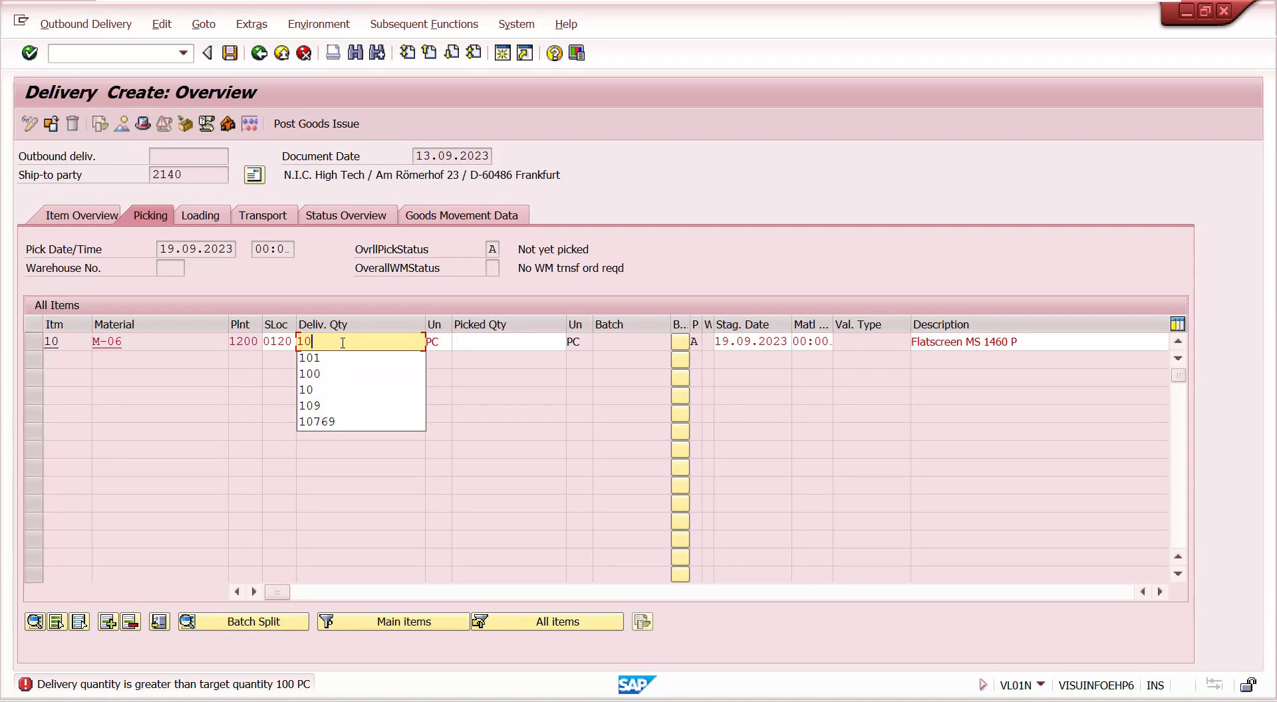
{"action": "type", "text": "0"}
{"action": "key", "text": "Return"}
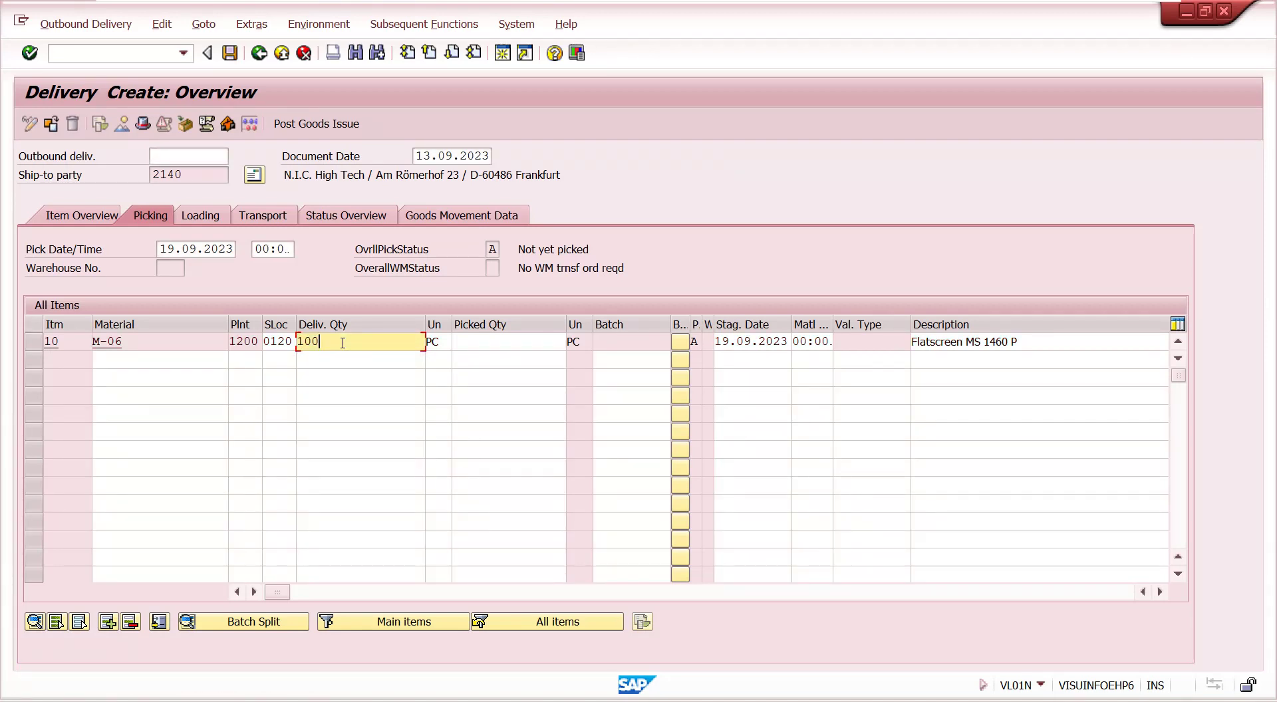
Set the delivery quantity of the M-06 item to 90.
{"action": "key", "text": "BackSpace"}
{"action": "key", "text": "BackSpace"}
{"action": "key", "text": "BackSpace"}
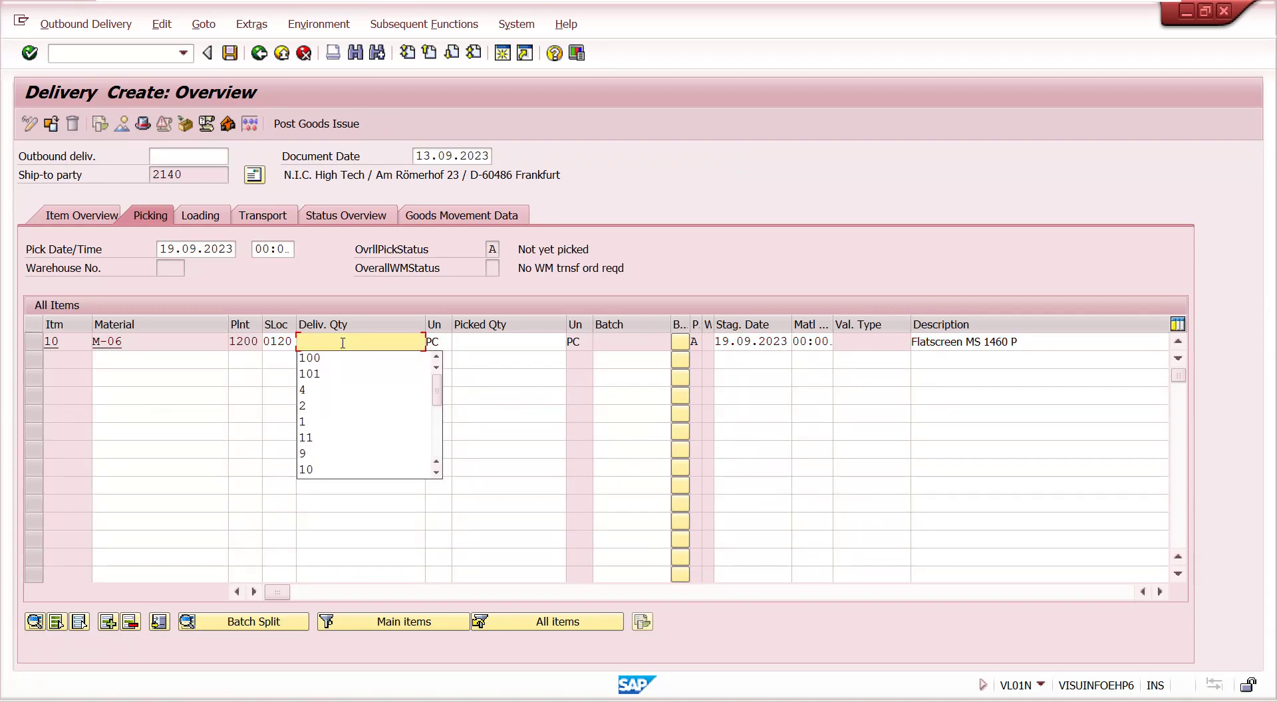
{"action": "type", "text": "90"}
{"action": "key", "text": "Return"}
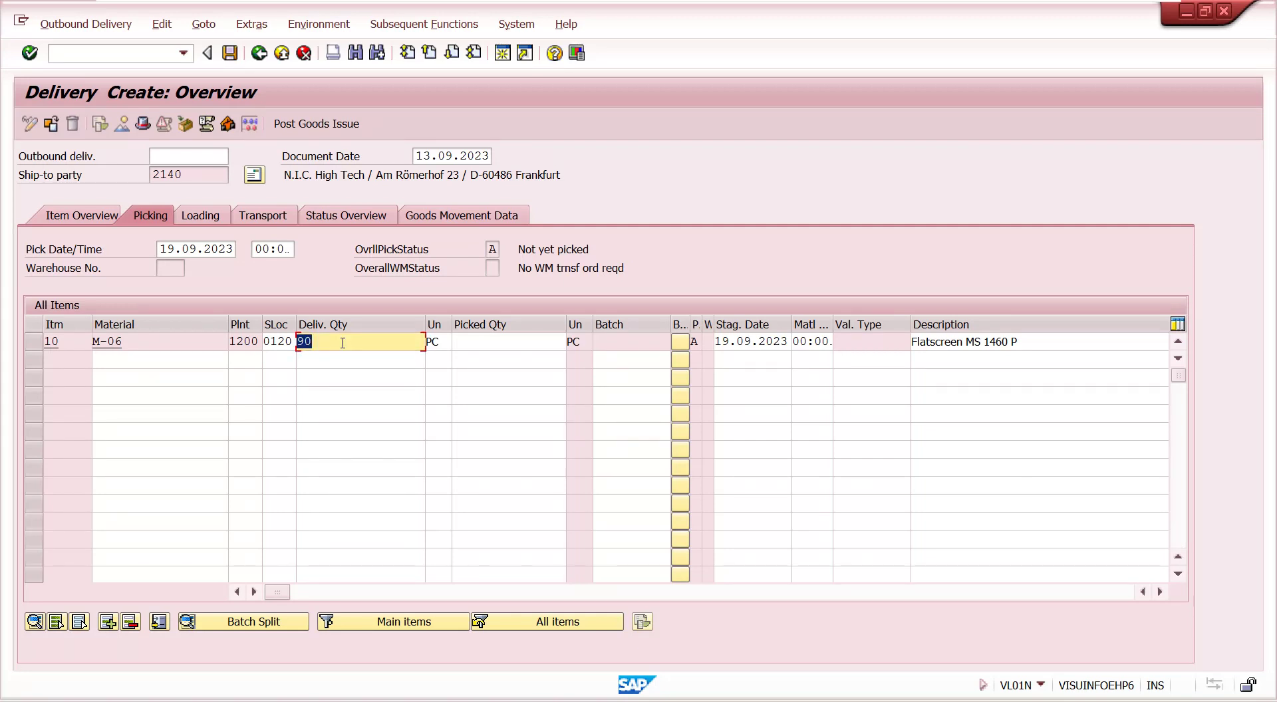
Set the delivery quantity of the M-06 item to 80 and acknowledge the underdelivery tolerance information.
{"action": "type", "text": "80"}
{"action": "key", "text": "Return"}
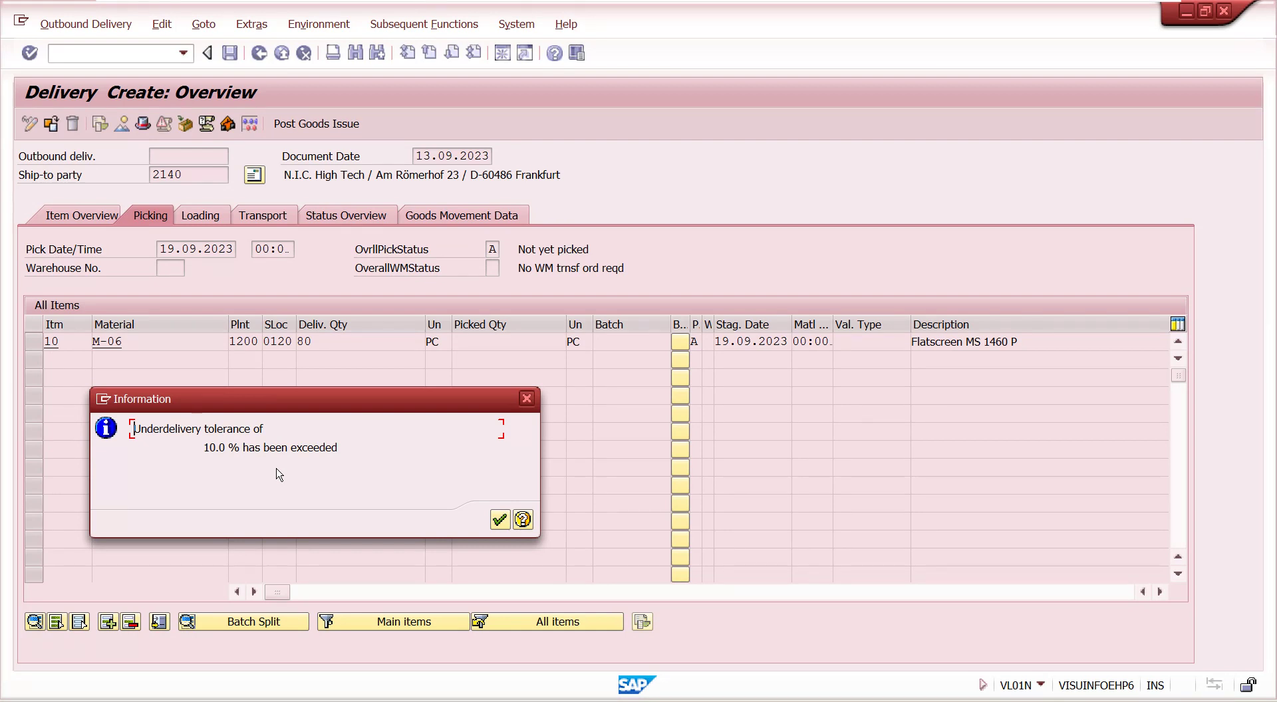
{"action": "key", "text": "Return"}
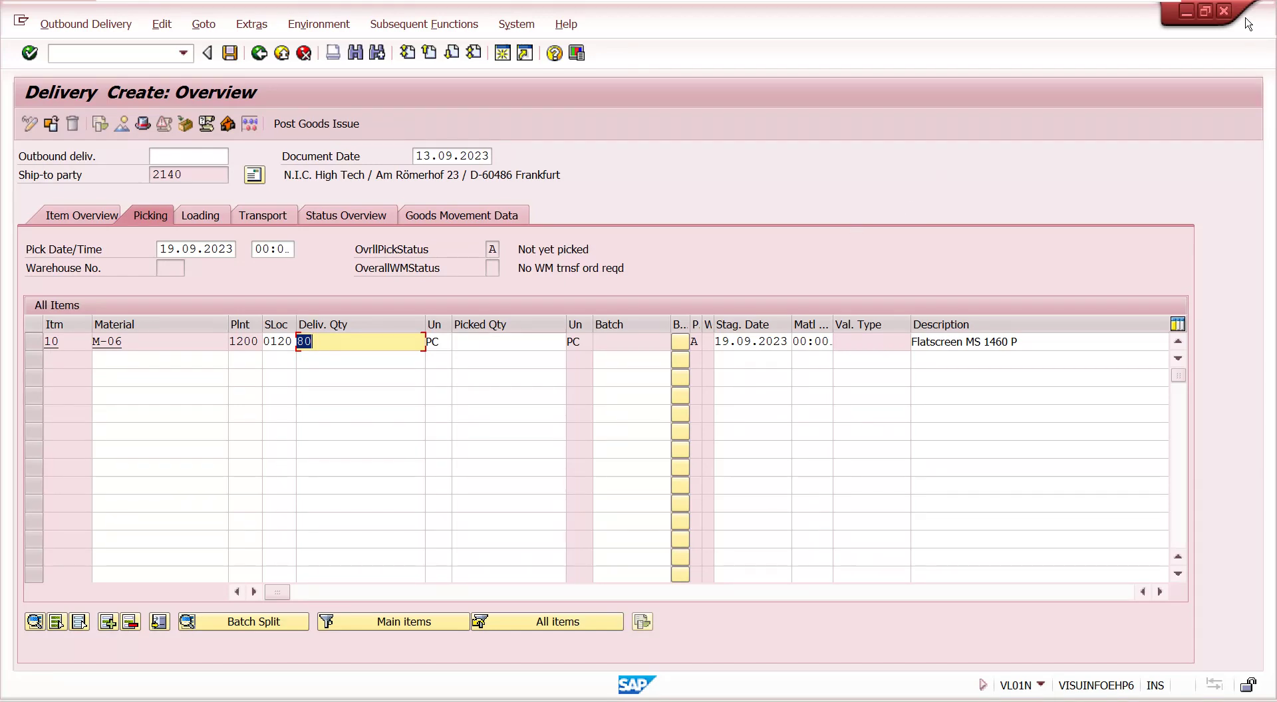
In the customer's shipping data, clear the underdelivery tolerance, set the overdelivery tolerance to 10 % and save the customer record.
{"action": "left_click", "coordinate": [1186, 12]}
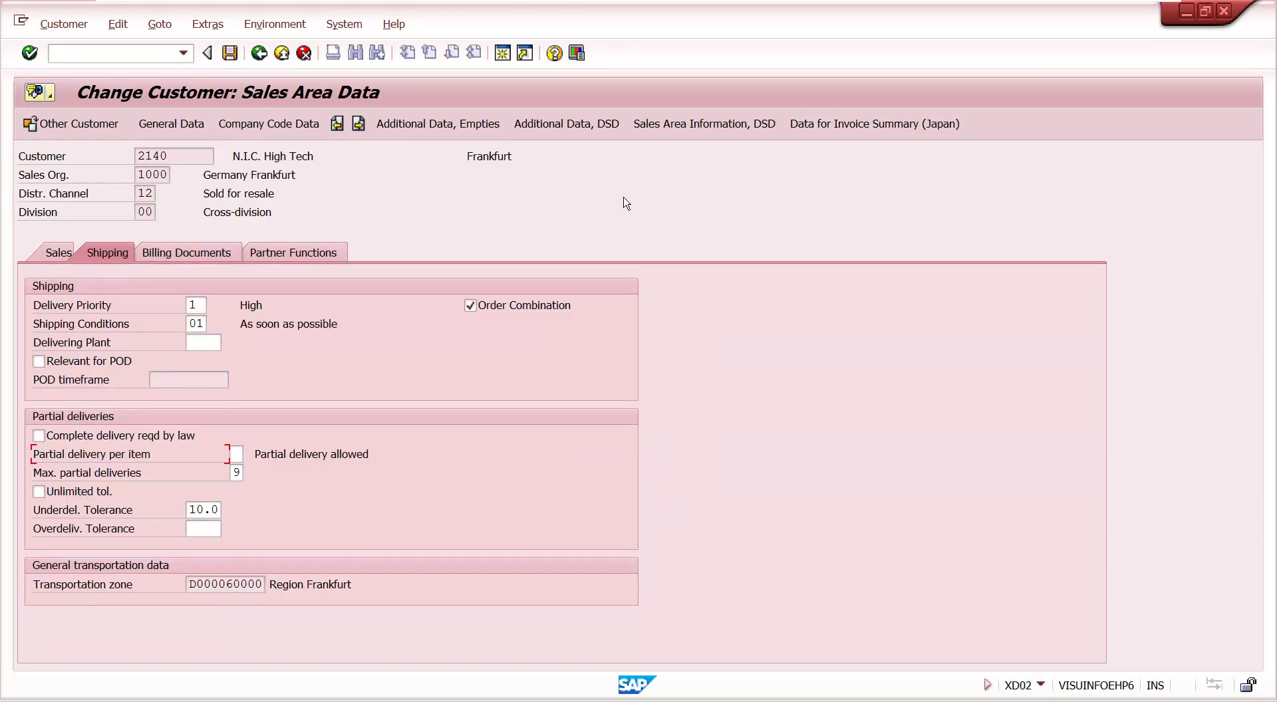
{"action": "left_click", "coordinate": [219, 509]}
{"action": "key", "text": "BackSpace"}
{"action": "key", "text": "BackSpace"}
{"action": "key", "text": "BackSpace"}
{"action": "left_click", "coordinate": [207, 529]}
{"action": "type", "text": "10"}
{"action": "key", "text": "Return"}
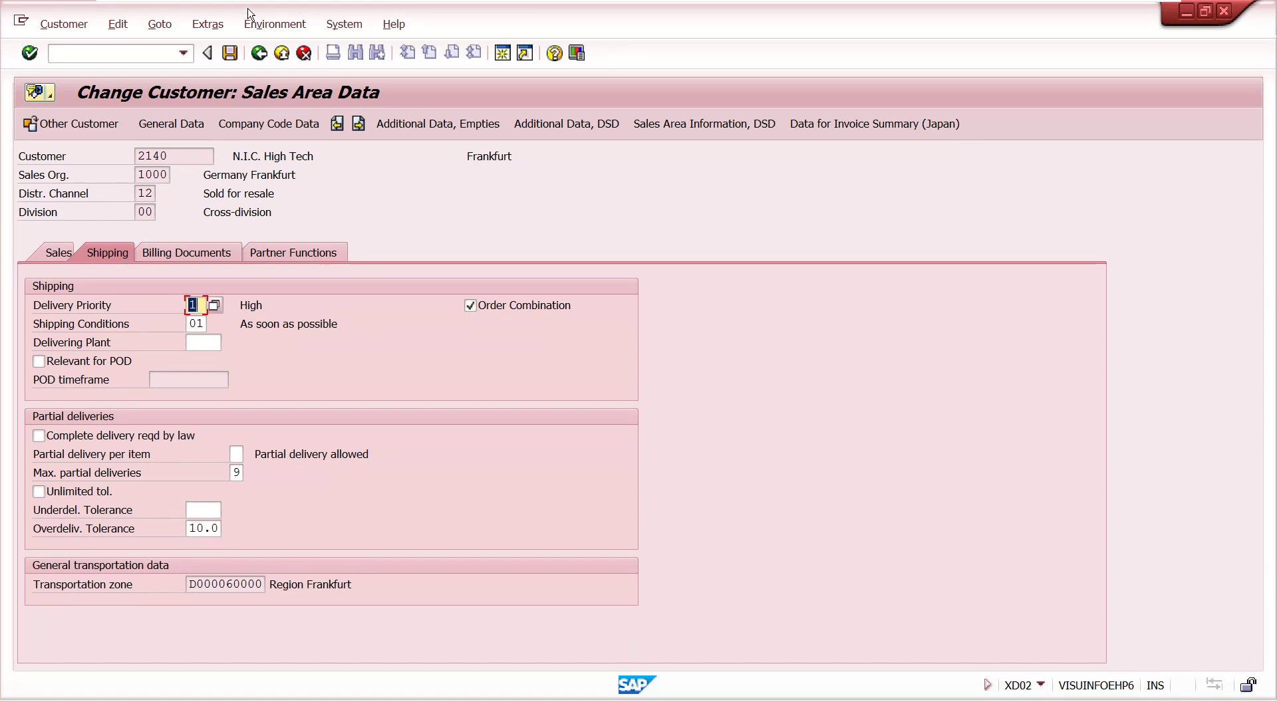
{"action": "left_click", "coordinate": [230, 56]}
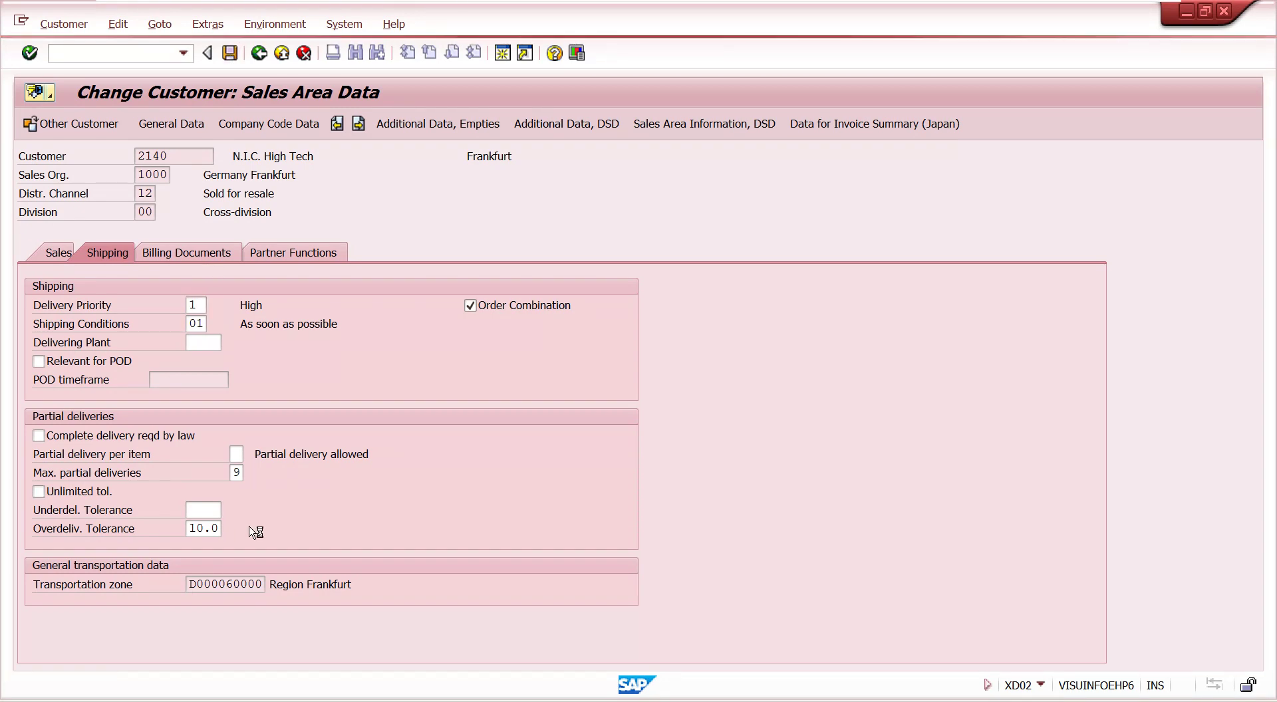
Switch to the session for creating outbound deliveries and start transaction VA01 there for another sales order.
{"action": "left_click", "coordinate": [185, 698]}
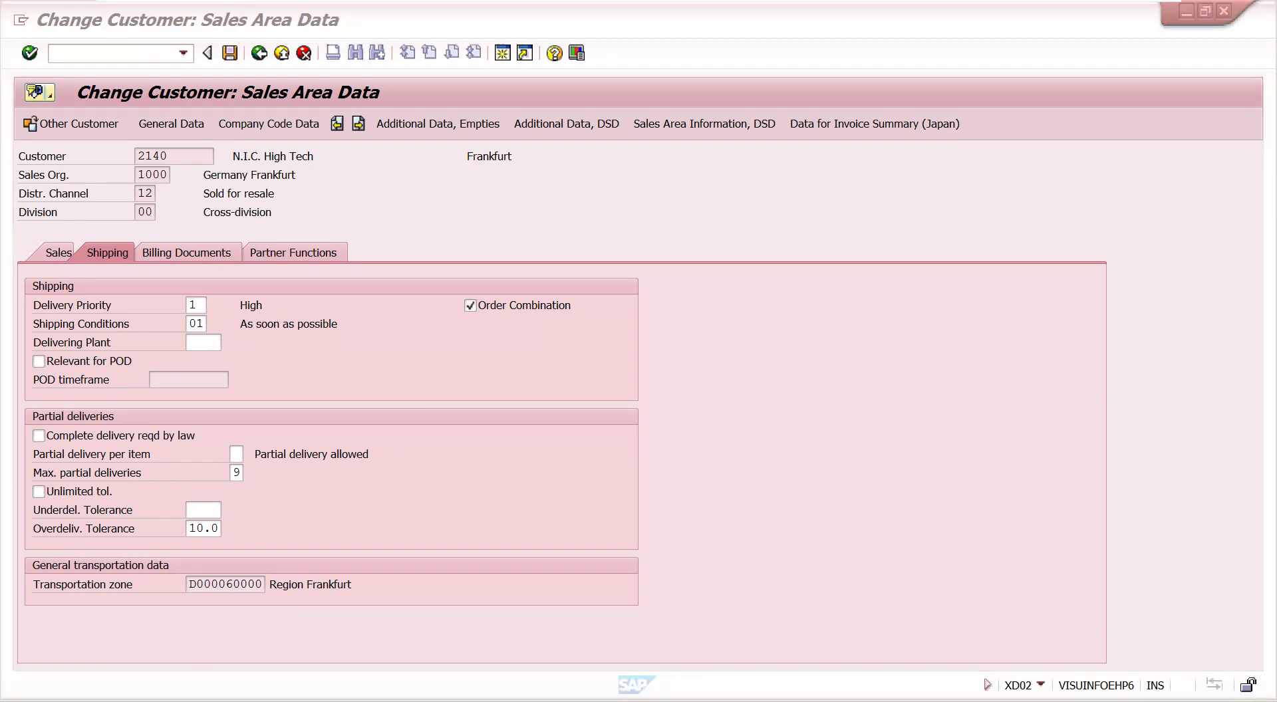
{"action": "left_click", "coordinate": [184, 689]}
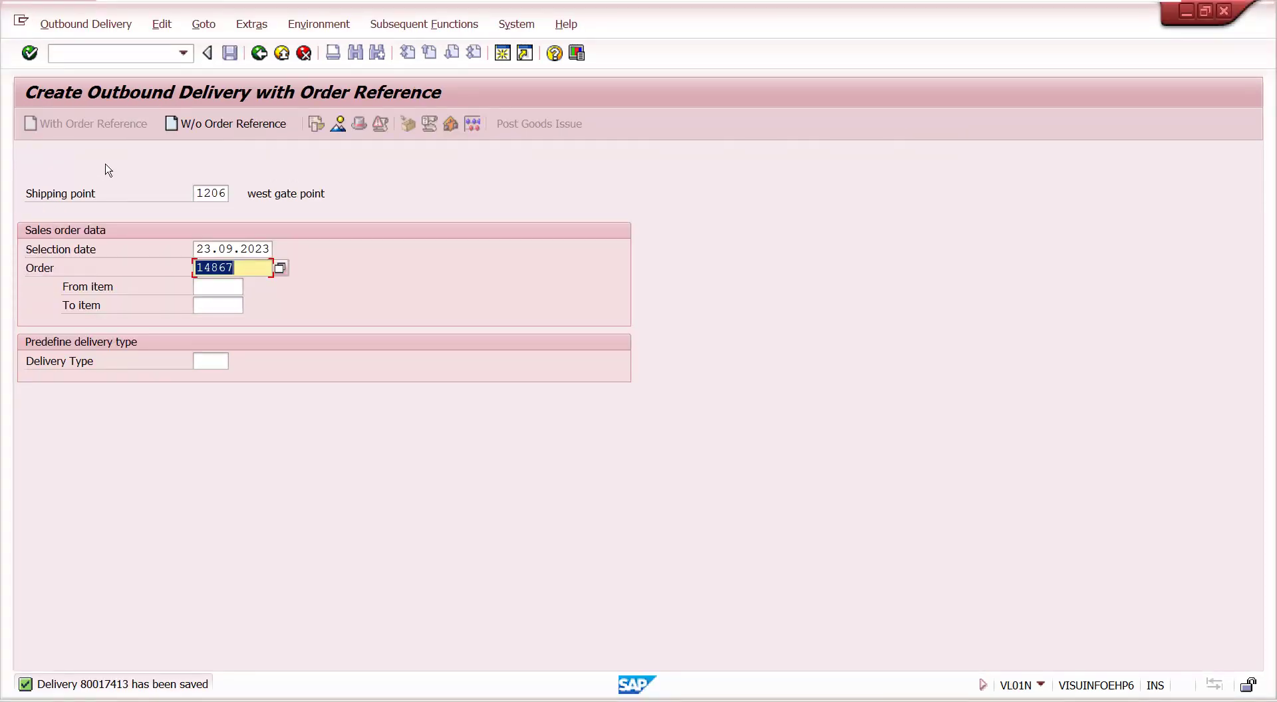
{"action": "left_click", "coordinate": [131, 60]}
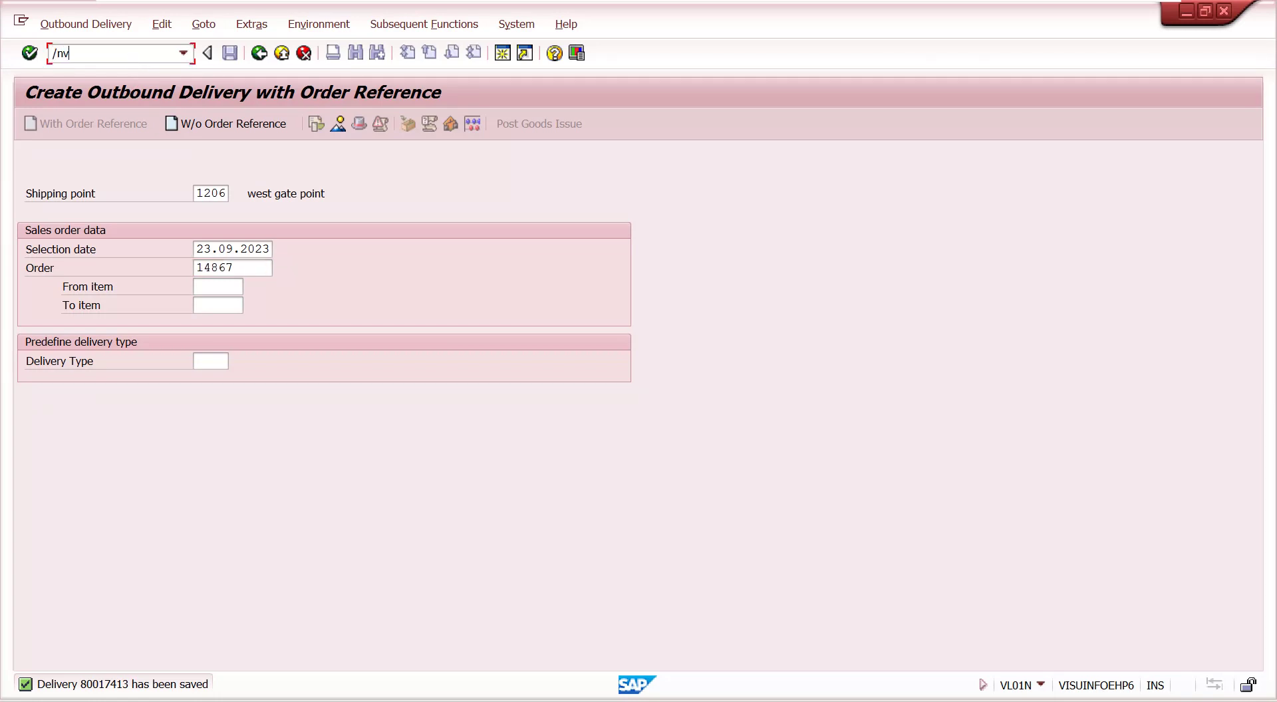
{"action": "type", "text": "/nva01"}
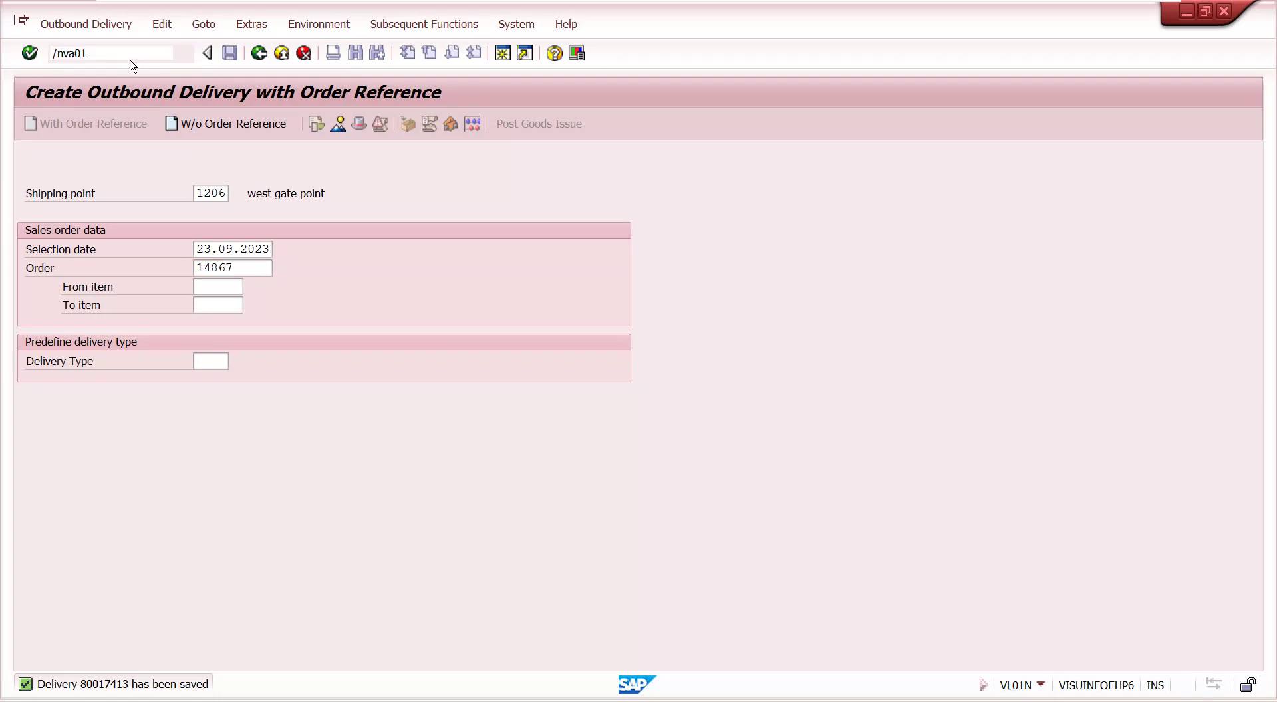
{"action": "key", "text": "Return"}
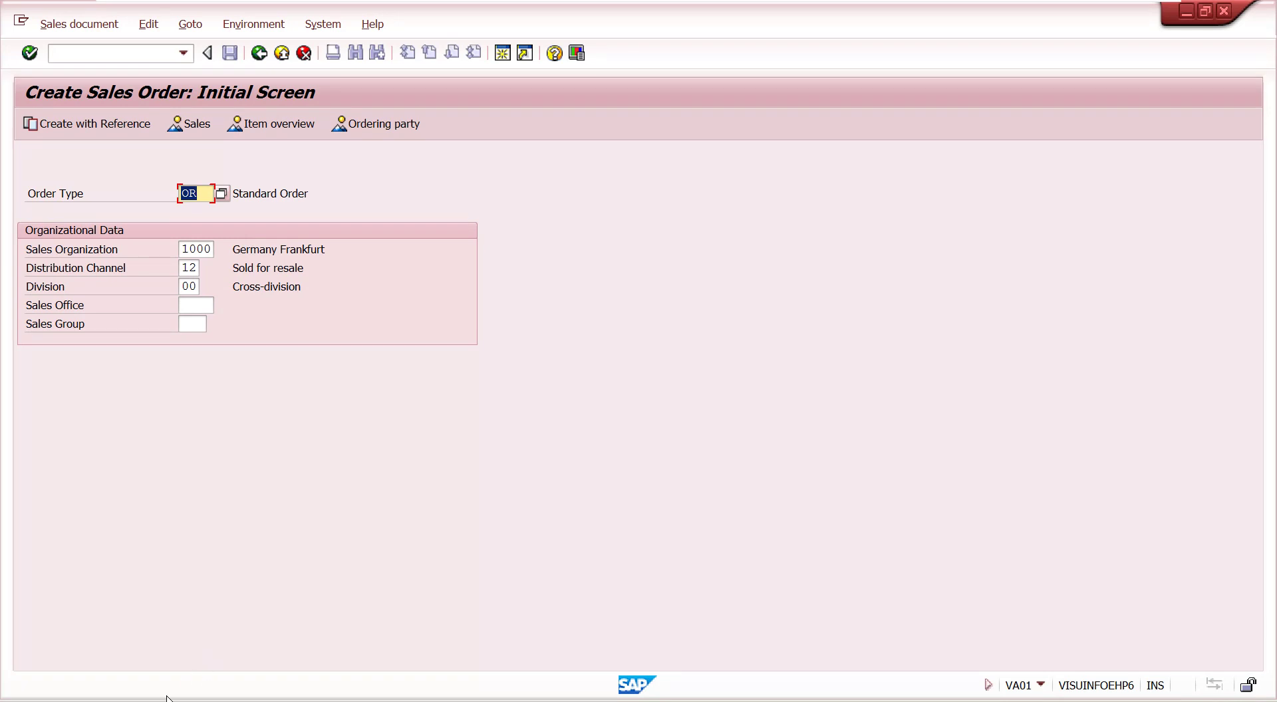
Check in the customer change session that the tolerance changes were saved, and return to the sales order session.
{"action": "left_click", "coordinate": [168, 698]}
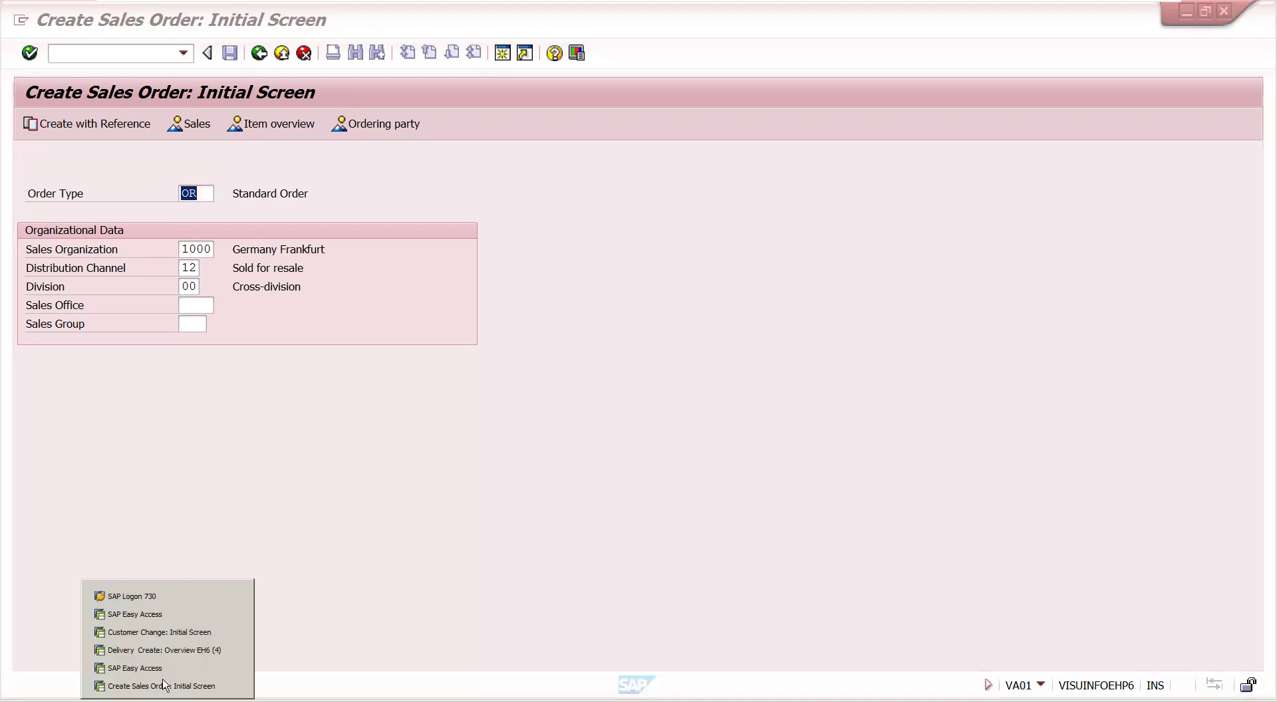
{"action": "left_click", "coordinate": [184, 636]}
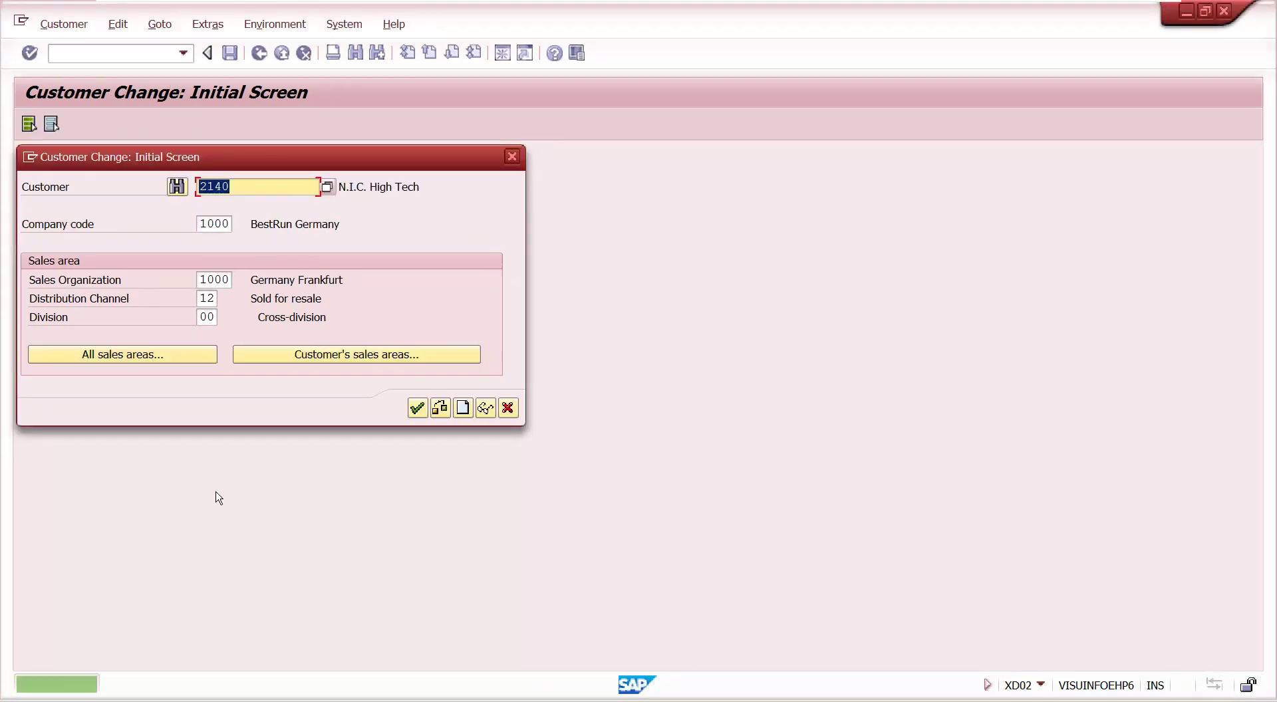
{"action": "left_click", "coordinate": [167, 699]}
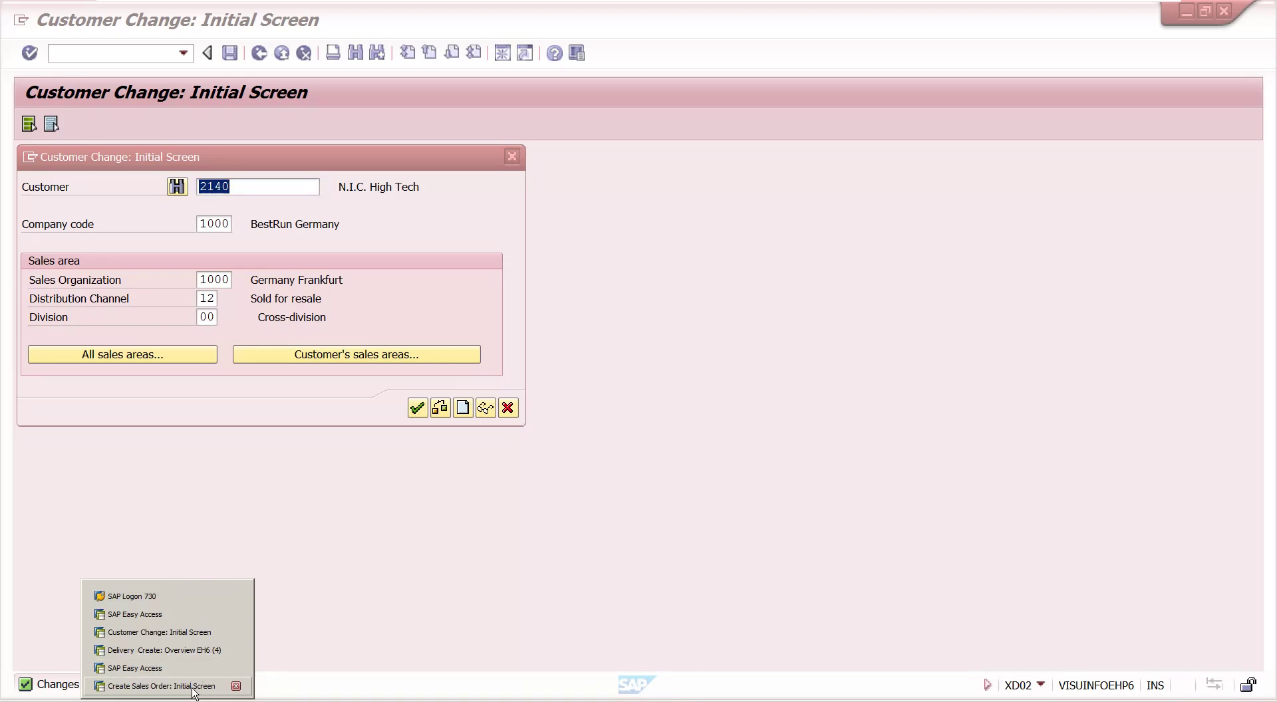
{"action": "left_click", "coordinate": [197, 687]}
Restart transaction VA01 and open a new order of type OR for sales area 1000, 12, 00.
{"action": "left_click", "coordinate": [135, 52]}
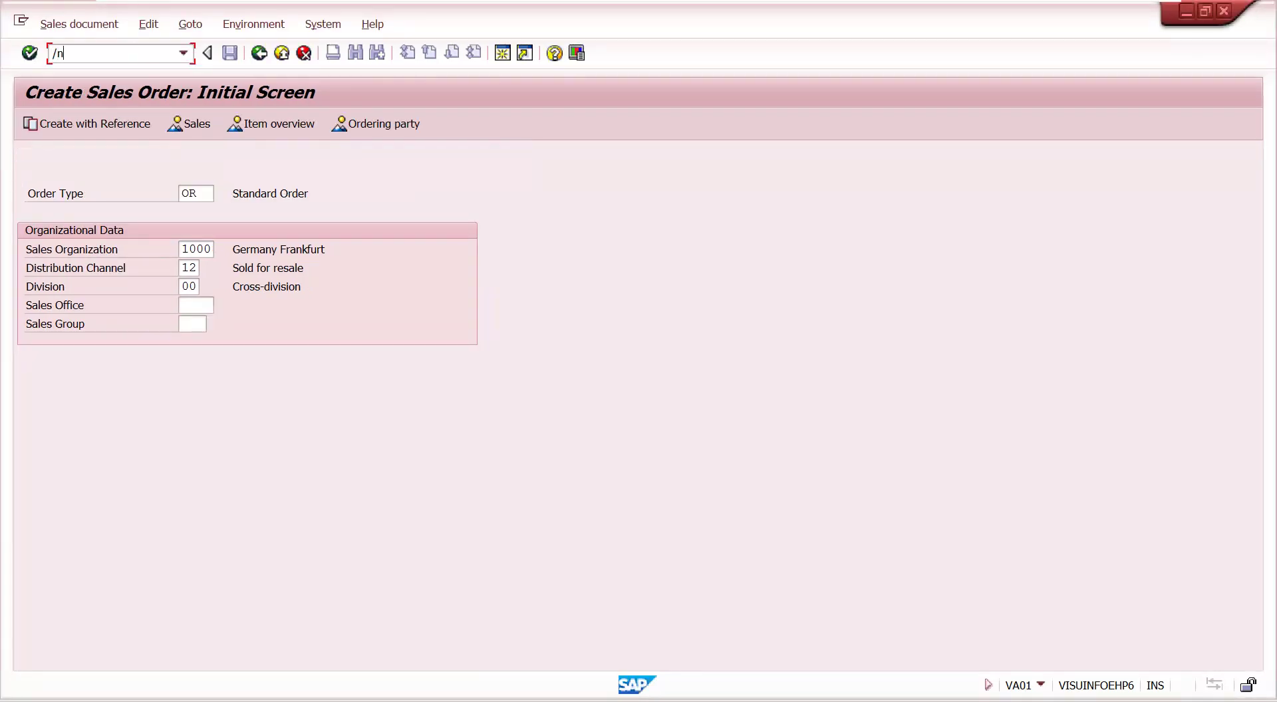
{"action": "type", "text": "/nva01"}
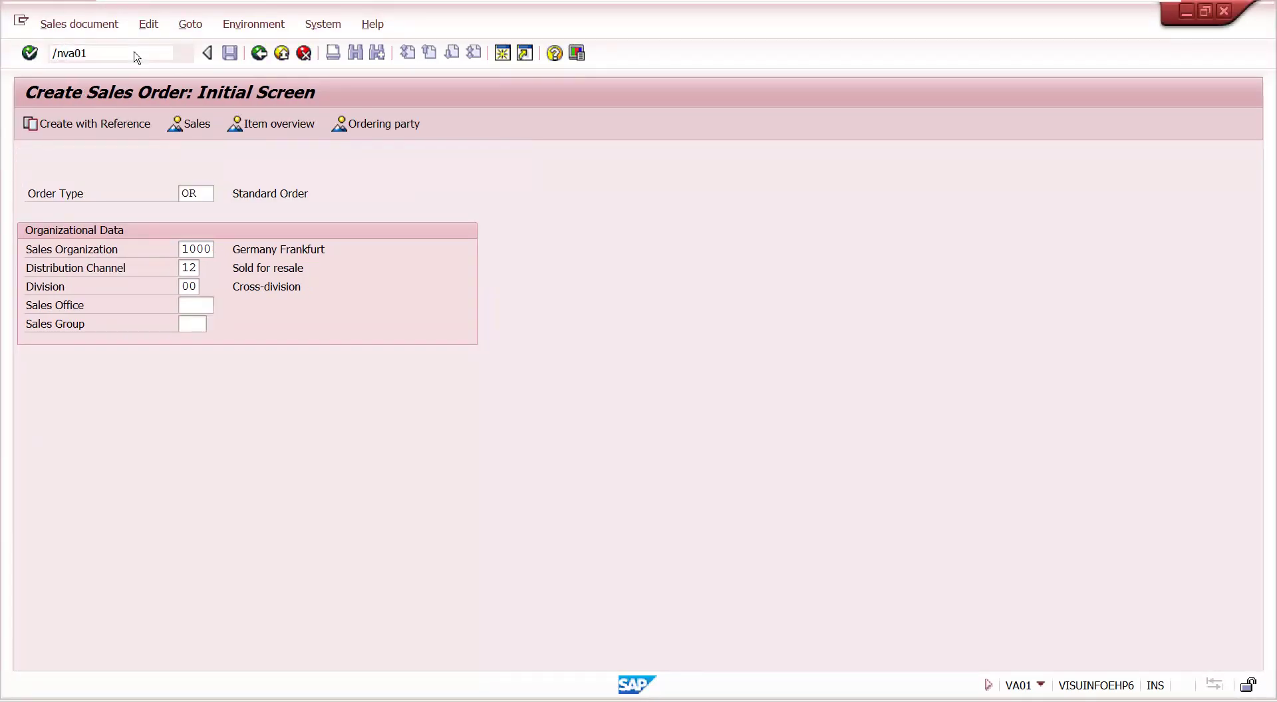
{"action": "key", "text": "Return"}
{"action": "key", "text": "Return"}
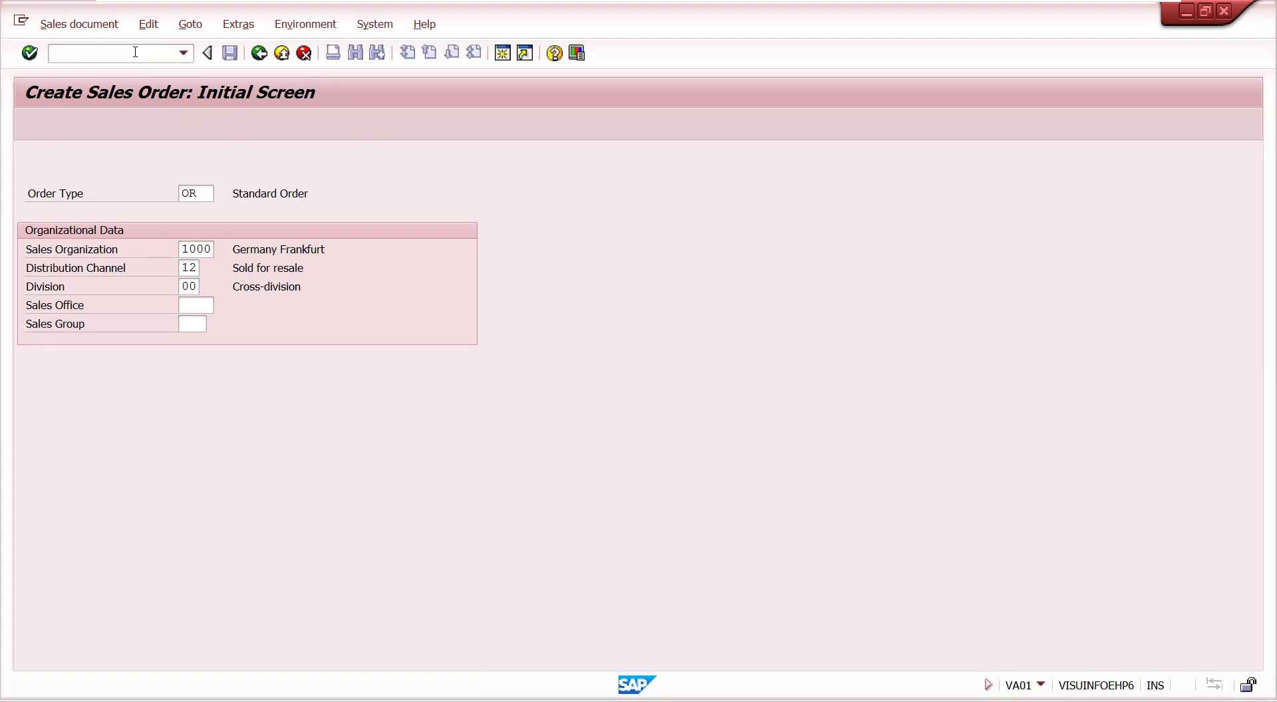
Fill the order header with the sold-to party's customer number, the PO number and the PO date 08.09.2023.
{"action": "left_click", "coordinate": [171, 193]}
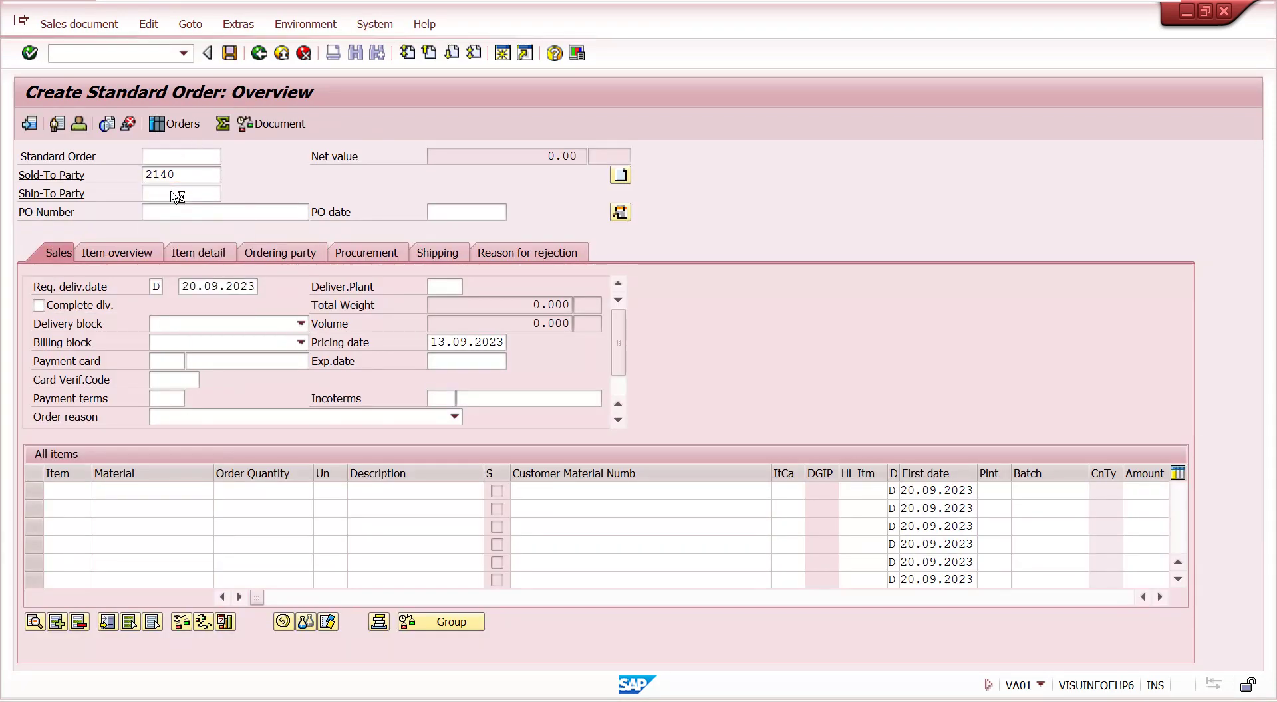
{"action": "key", "text": "Return"}
{"action": "left_click", "coordinate": [220, 212]}
{"action": "type", "text": "2341"}
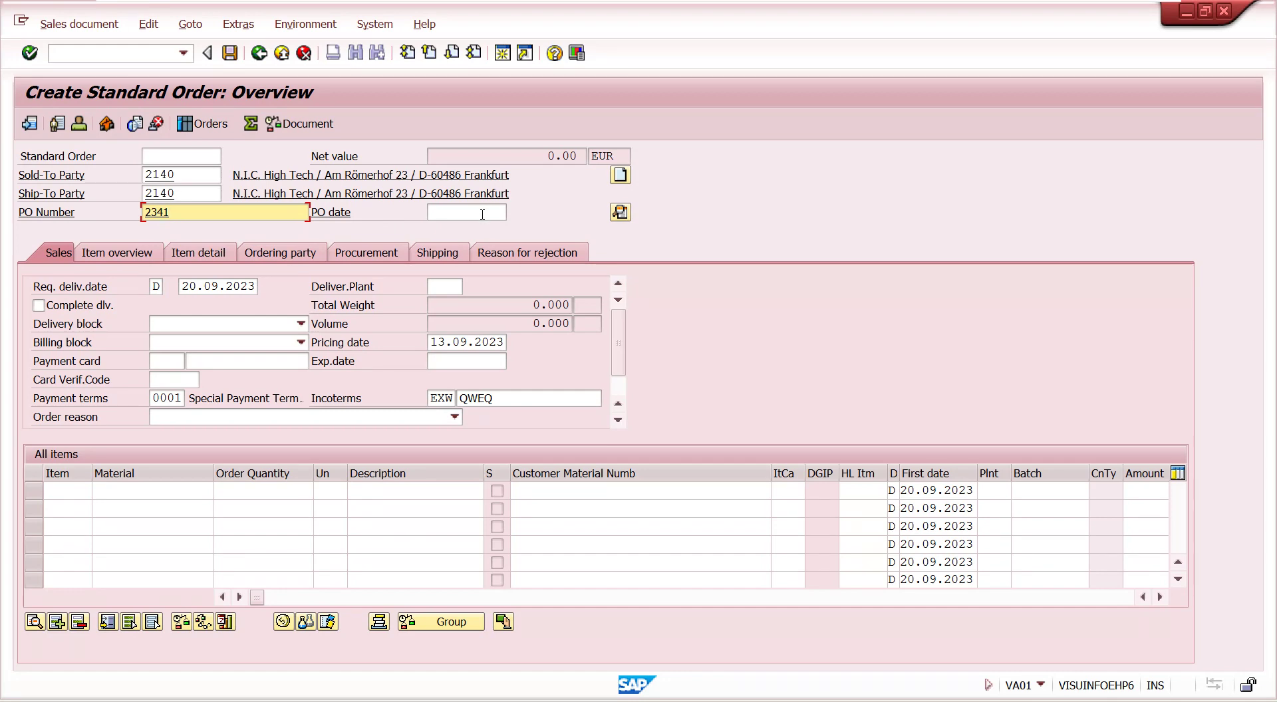
{"action": "left_click", "coordinate": [482, 214]}
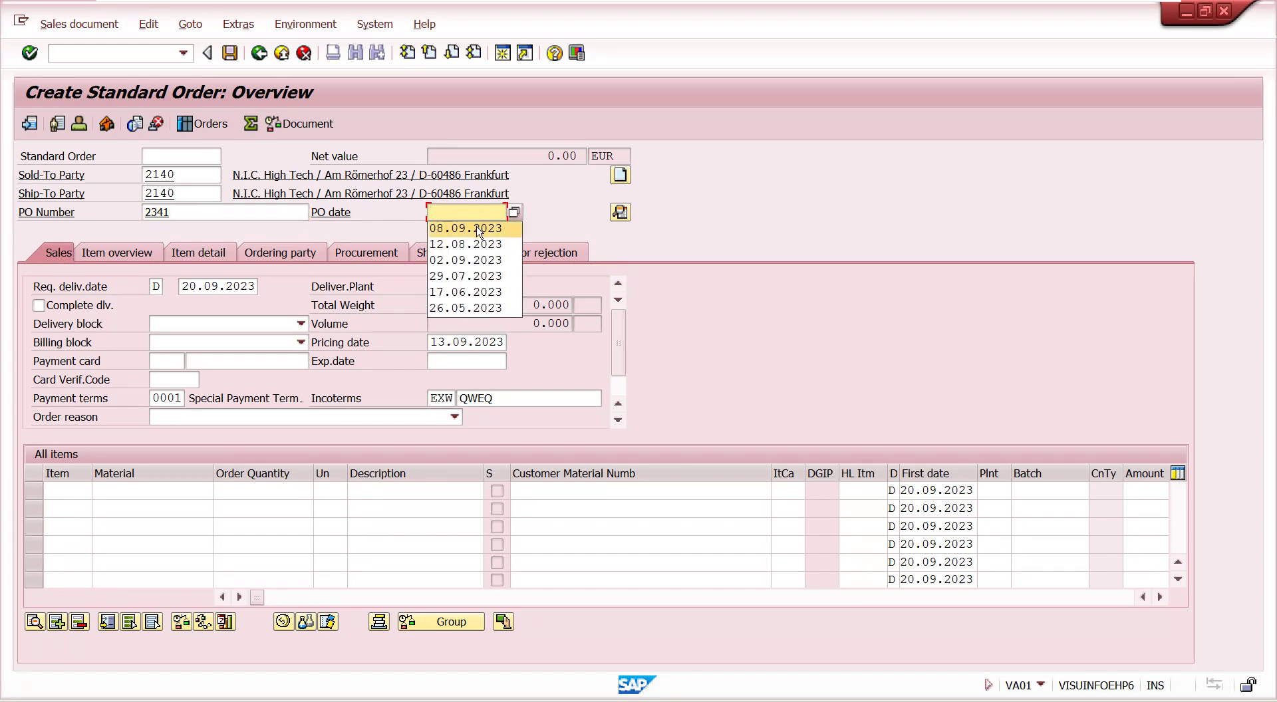
{"action": "left_click", "coordinate": [479, 226]}
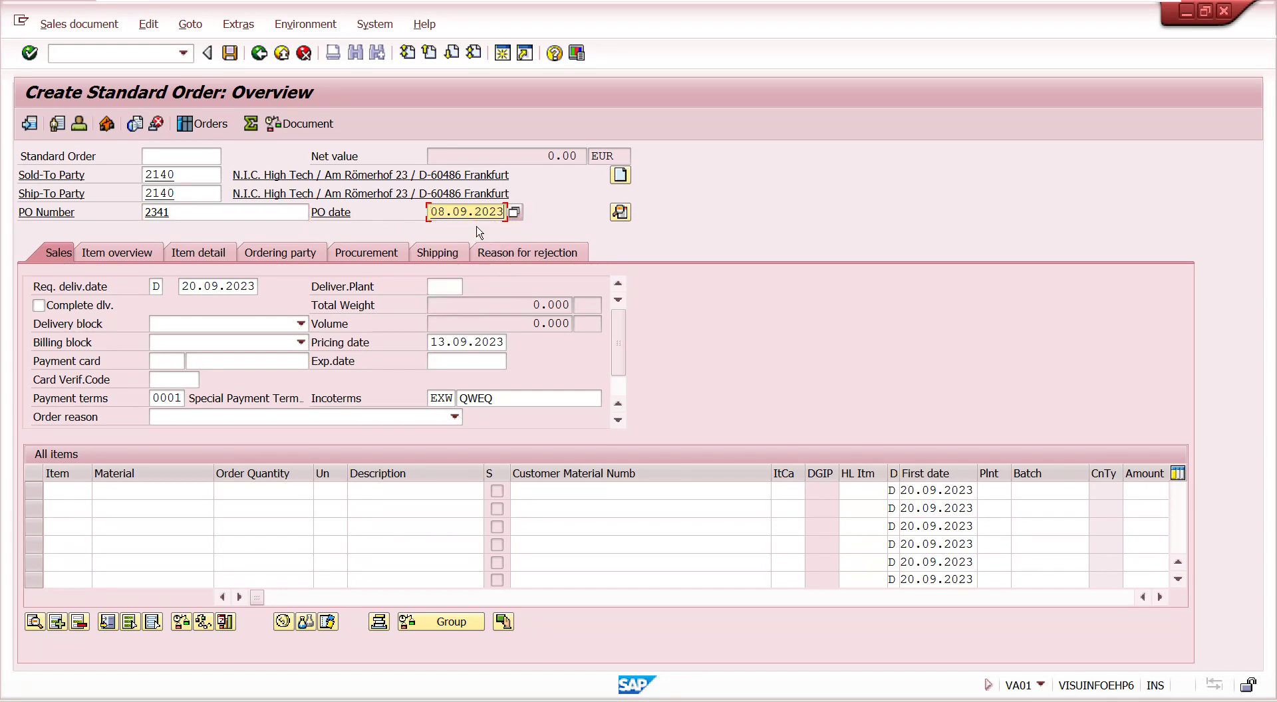
Add 100 PC of material M-06 to the order and accept the delivery proposal.
{"action": "left_click", "coordinate": [160, 490]}
{"action": "left_click", "coordinate": [157, 505]}
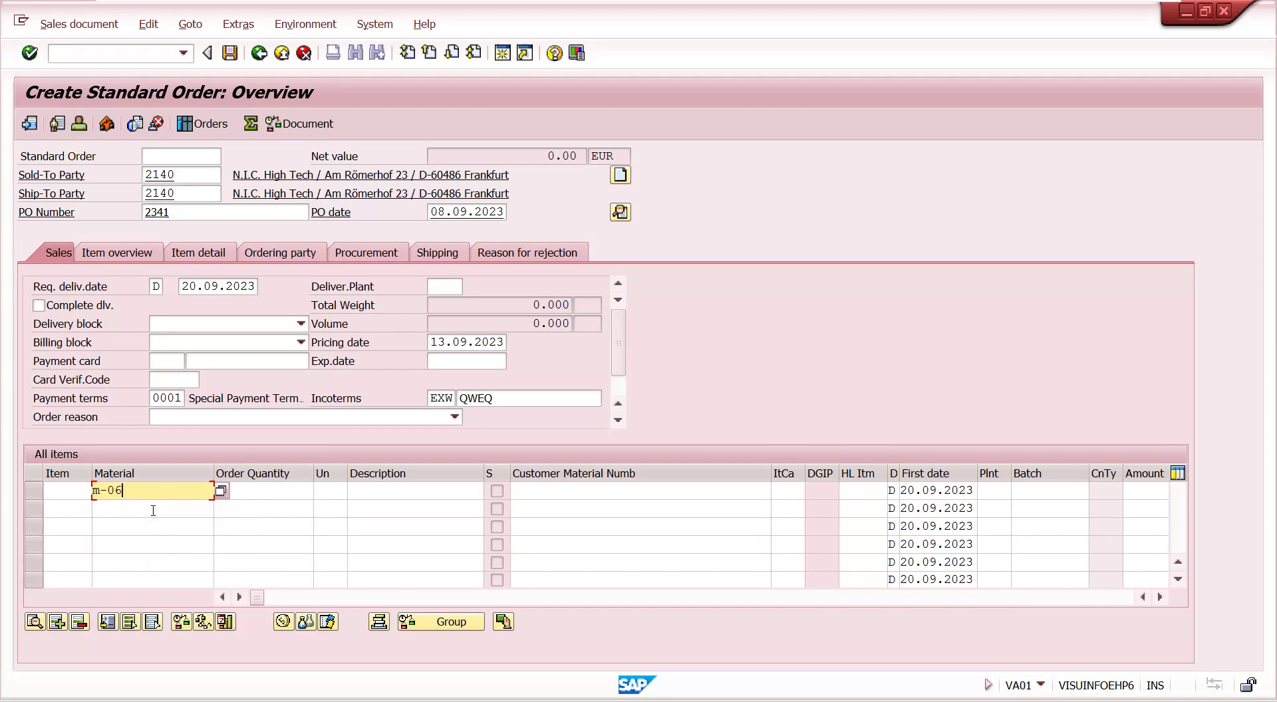
{"action": "key", "text": "Return"}
{"action": "left_click", "coordinate": [263, 490]}
{"action": "type", "text": "1"}
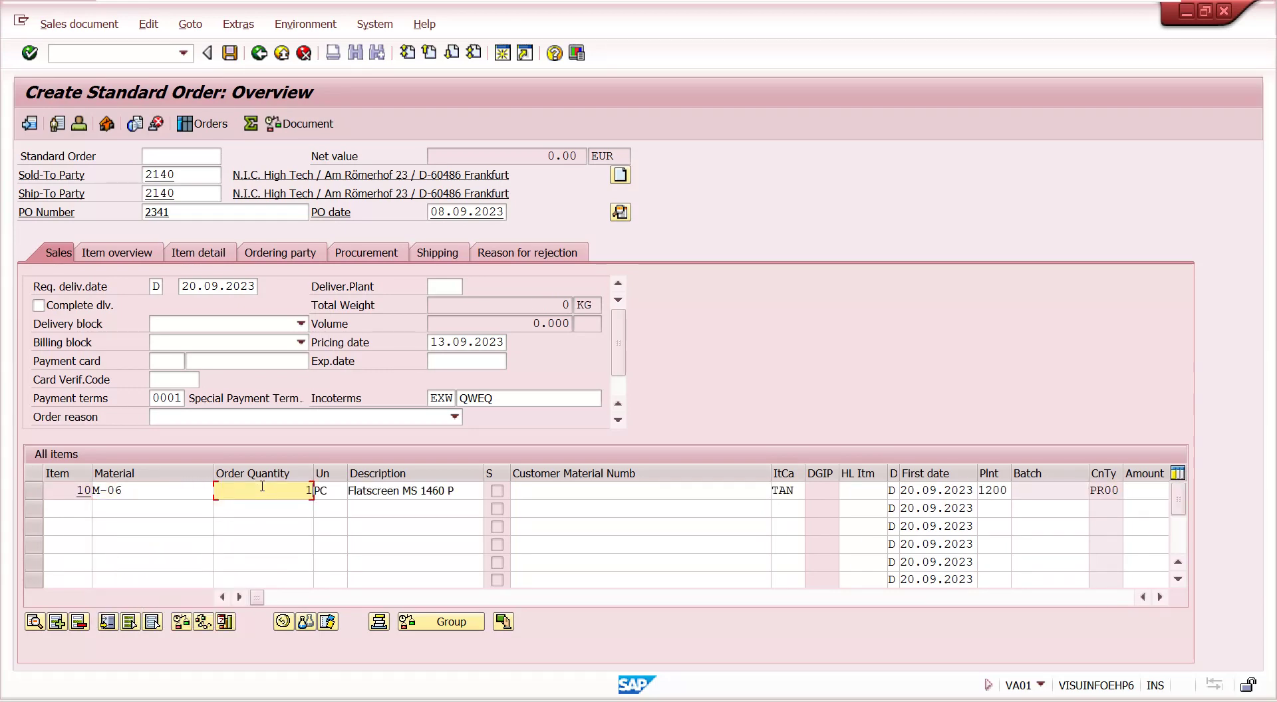
{"action": "type", "text": "00"}
{"action": "key", "text": "Return"}
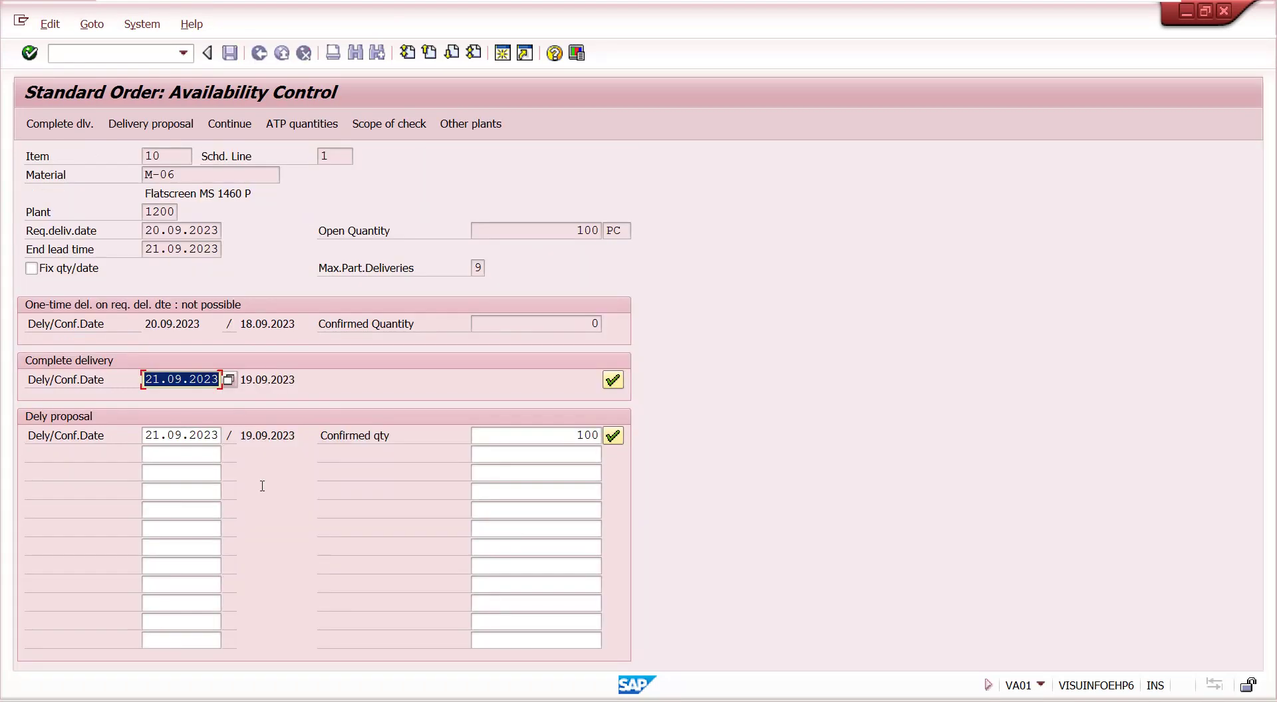
{"action": "left_click", "coordinate": [612, 435]}
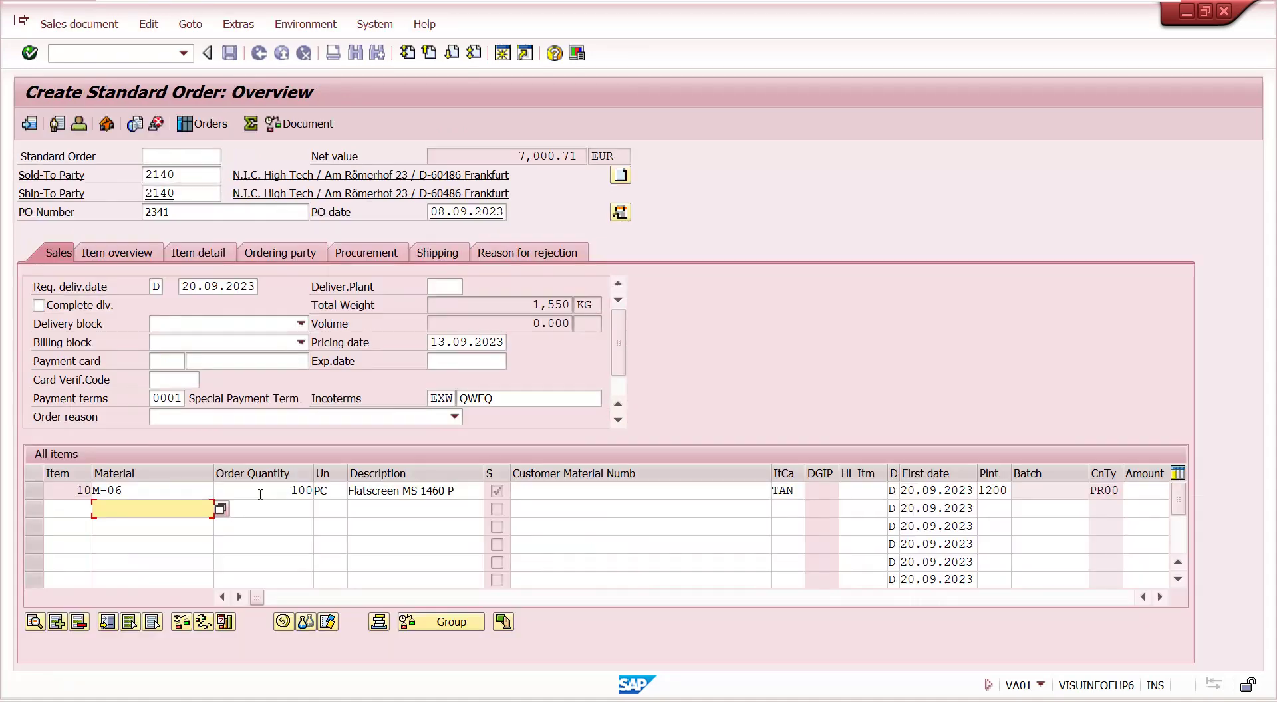
Review the delivery tolerances in the M-06 item's shipping data and create the outbound delivery from the order.
{"action": "double_click", "coordinate": [248, 492]}
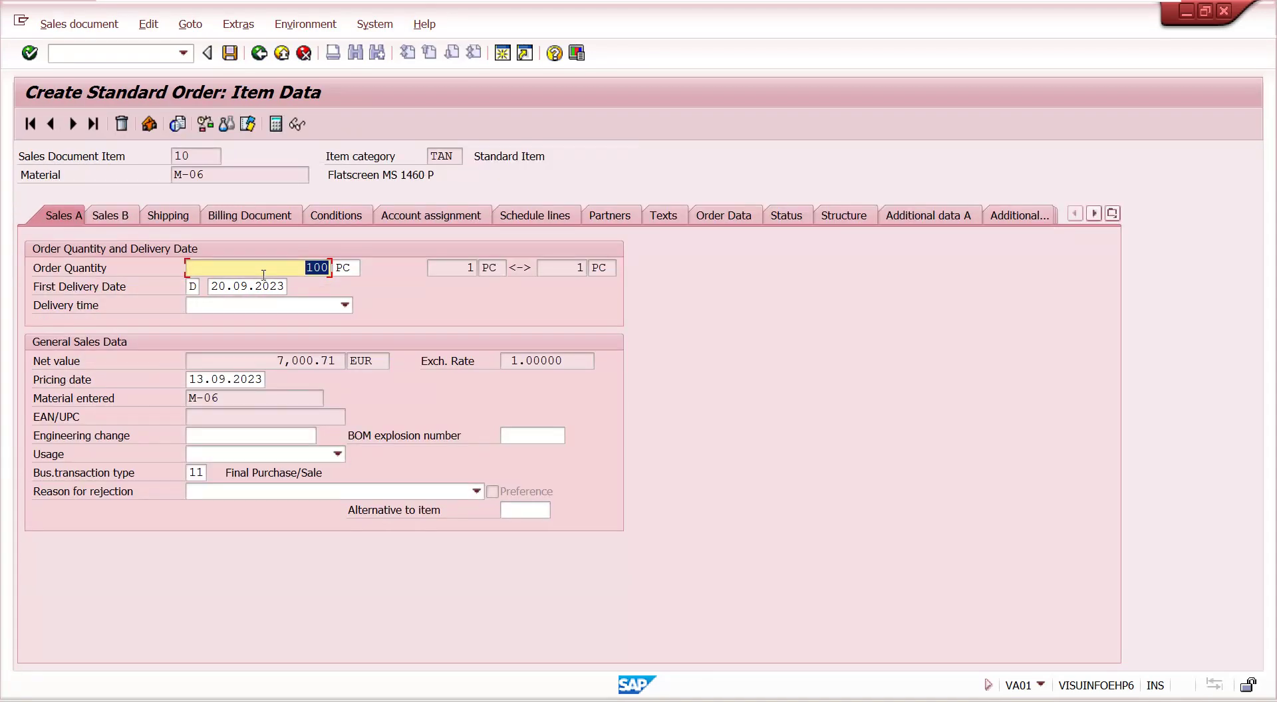
{"action": "left_click", "coordinate": [172, 218]}
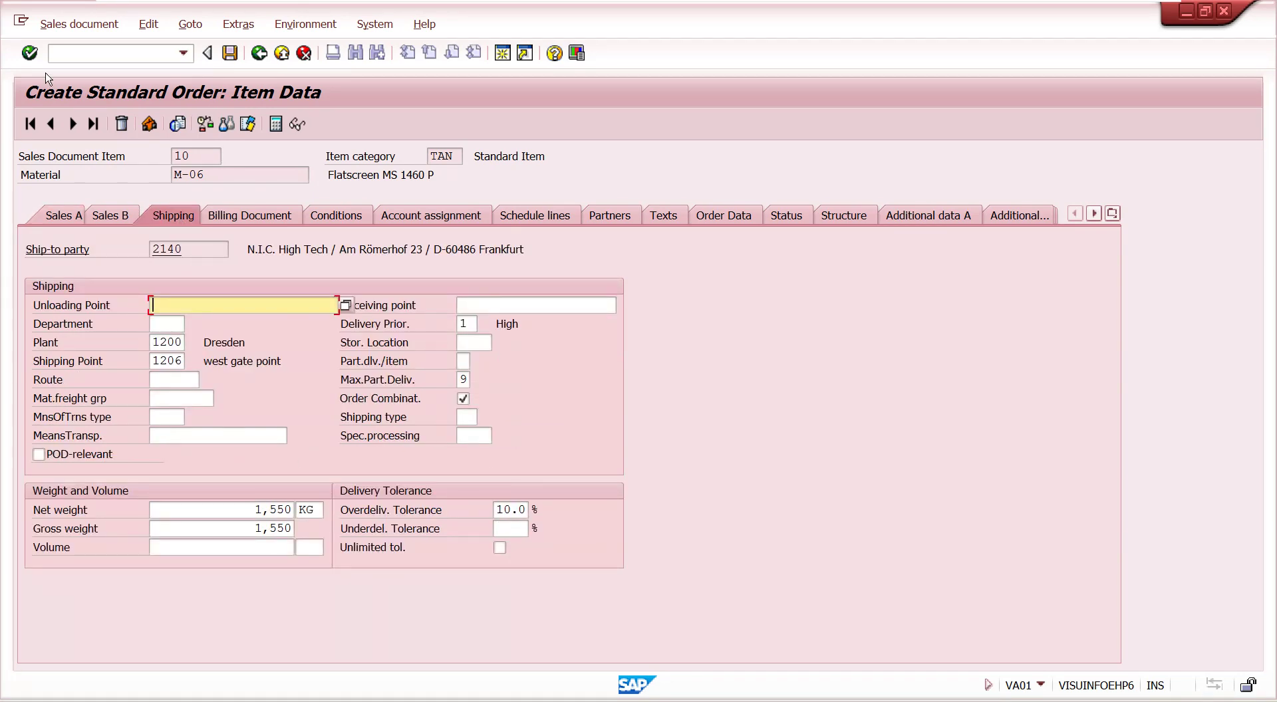
{"action": "left_click", "coordinate": [78, 26]}
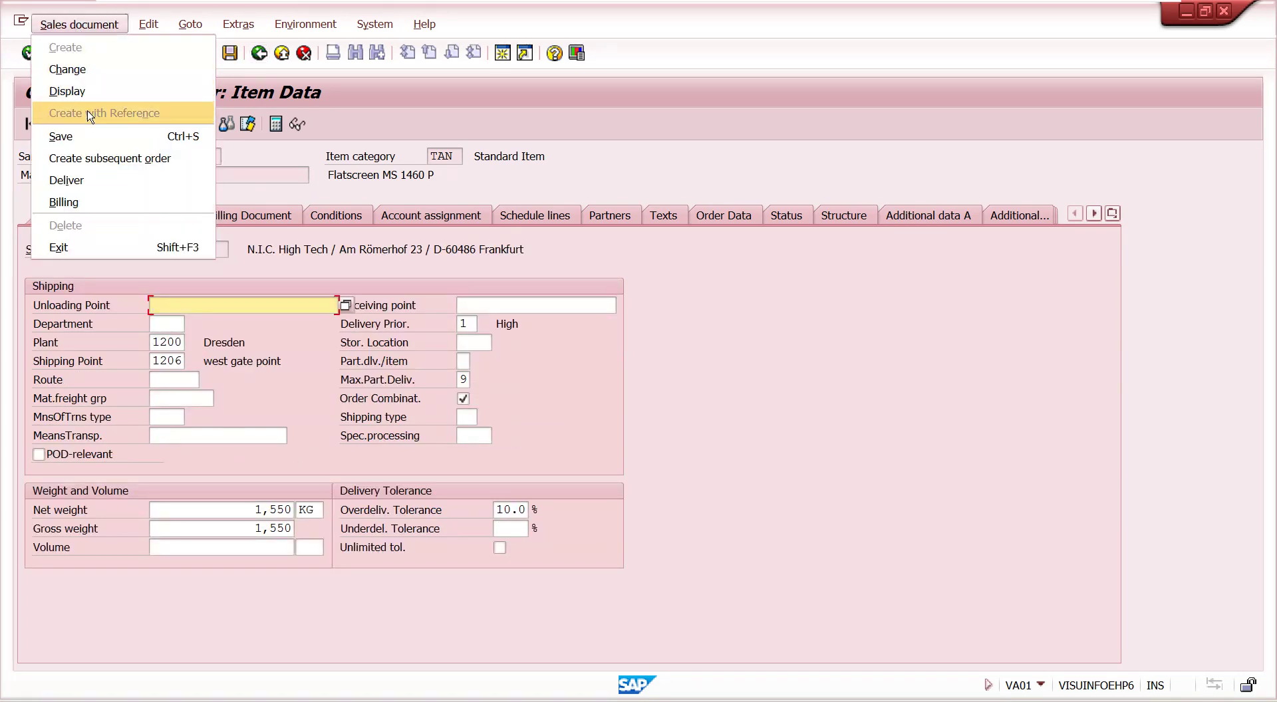
{"action": "left_click", "coordinate": [87, 187]}
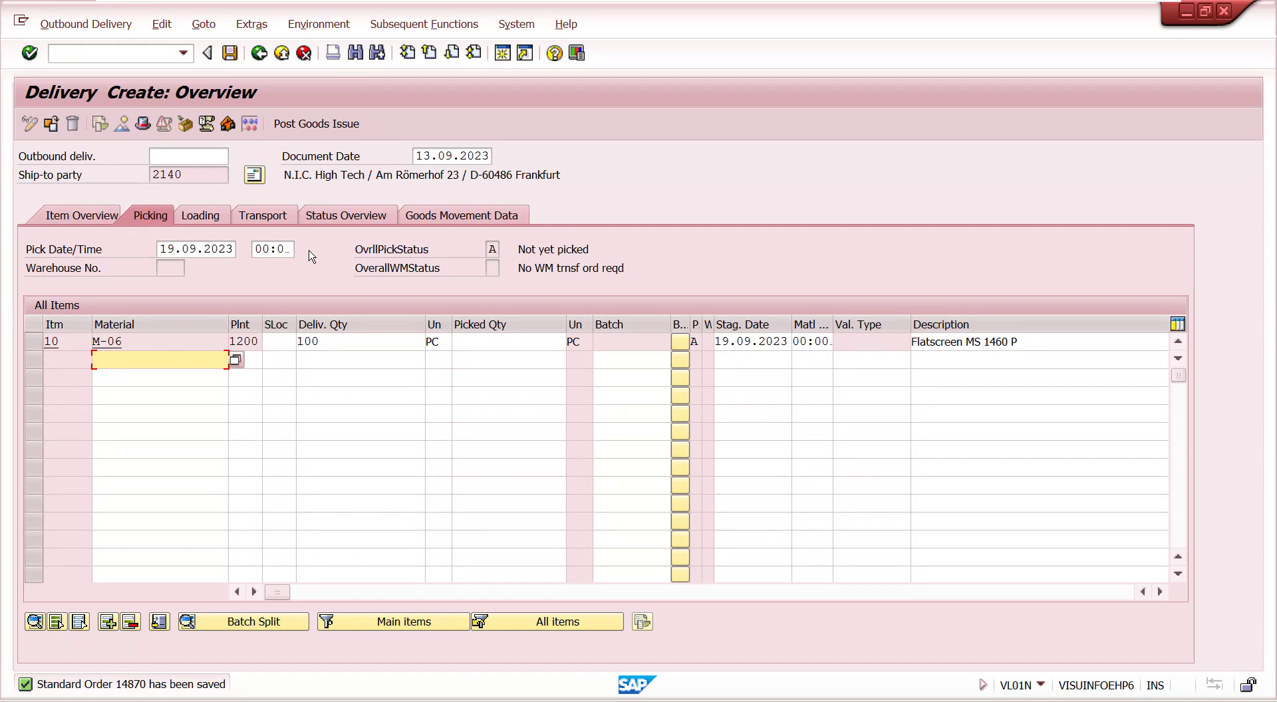
Assign storage location 0120 to the M-06 delivery item and set its delivery quantity to 110 PC.
{"action": "left_click", "coordinate": [280, 342]}
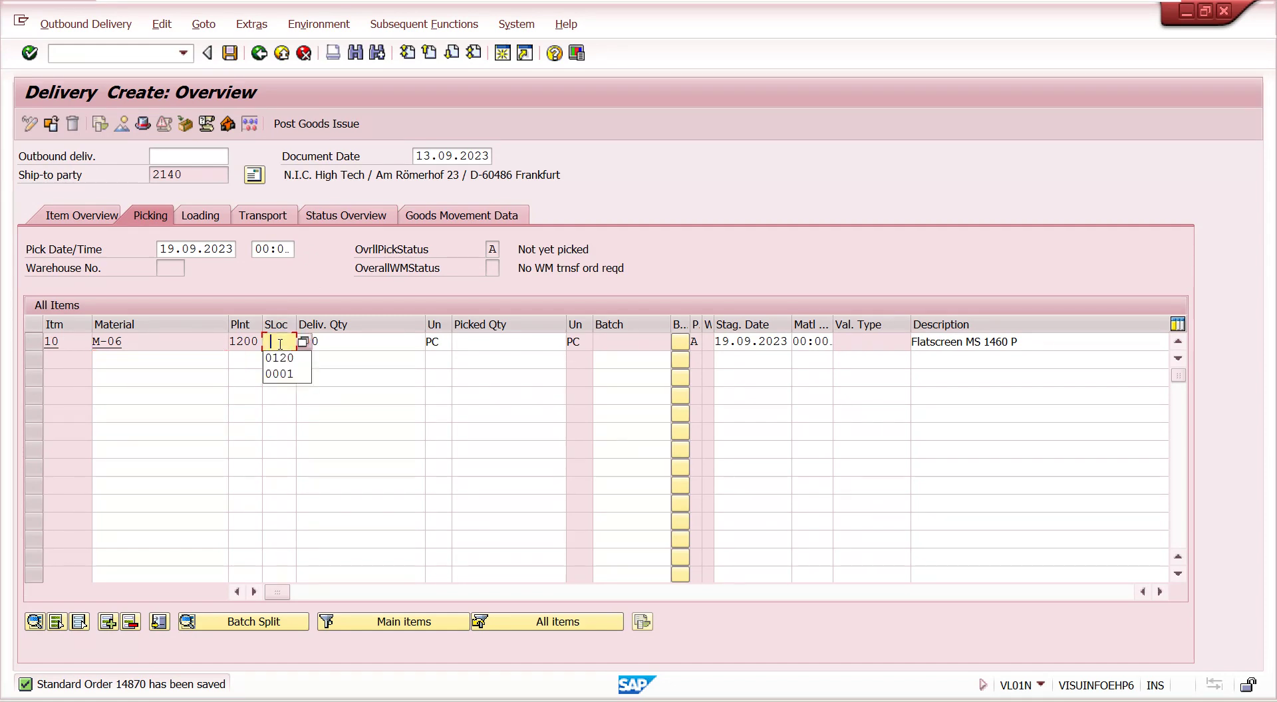
{"action": "left_click", "coordinate": [282, 359]}
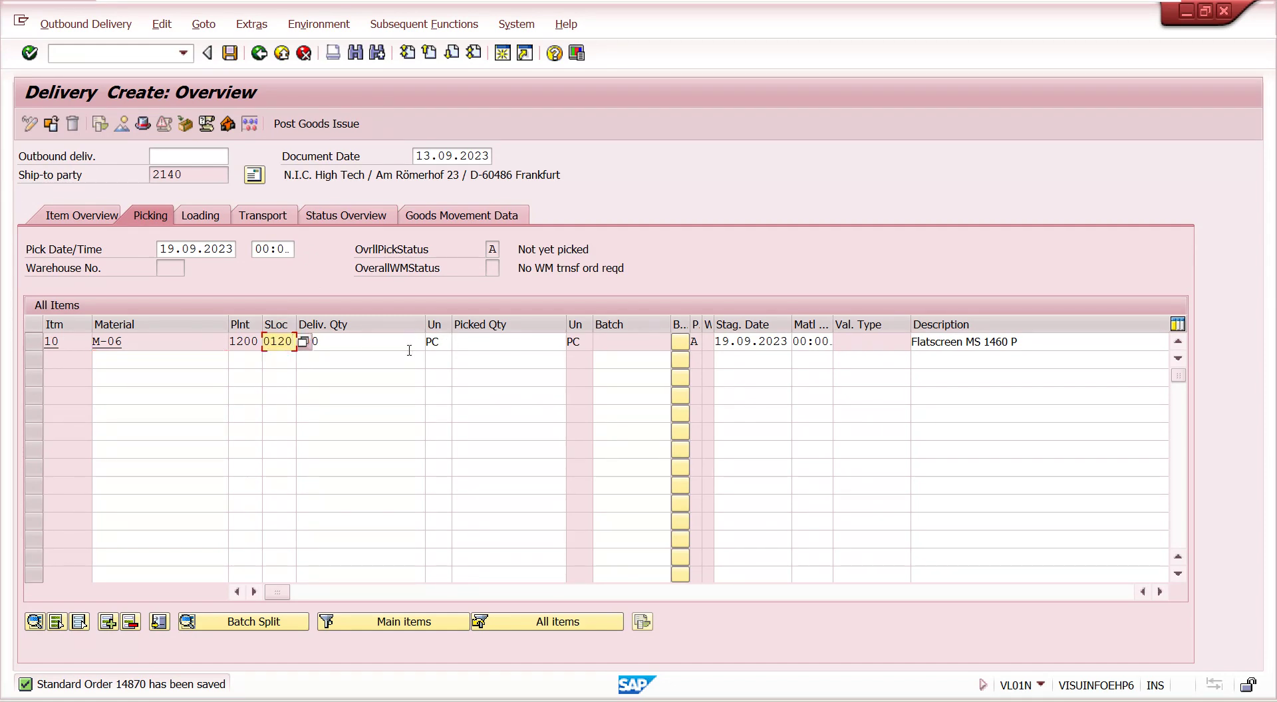
{"action": "left_click", "coordinate": [367, 337]}
{"action": "type", "text": "110"}
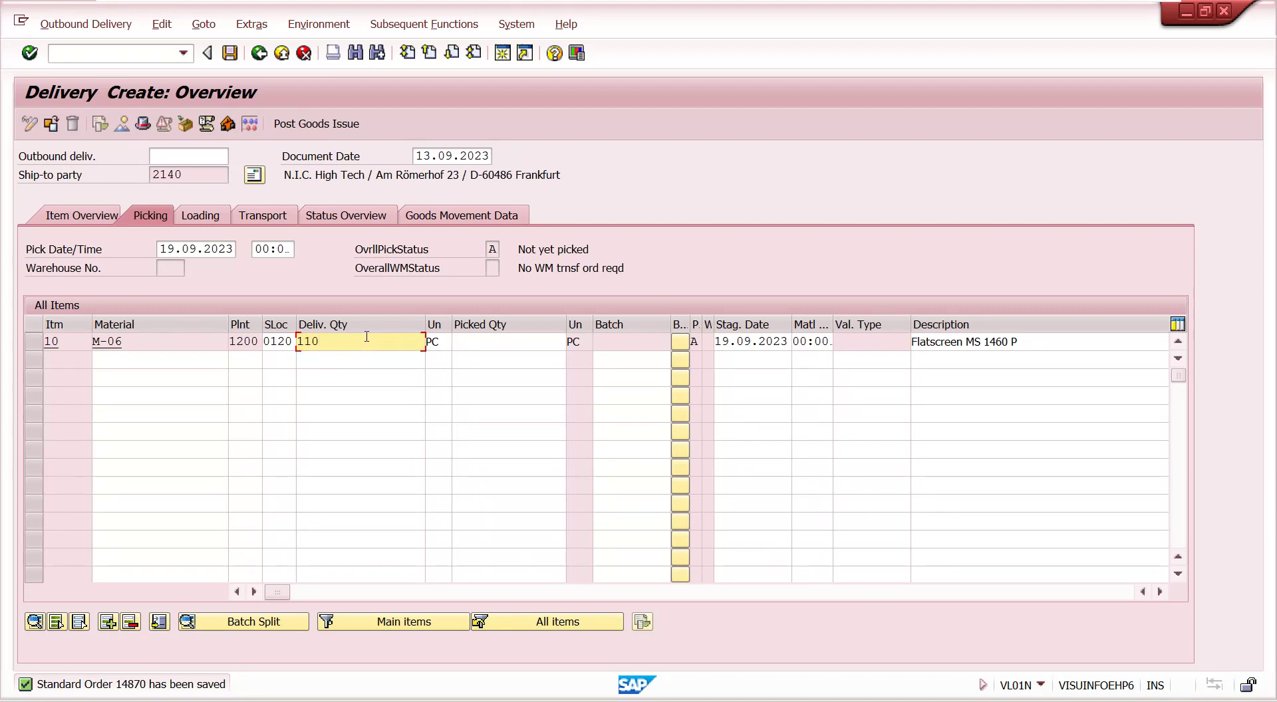
{"action": "key", "text": "Return"}
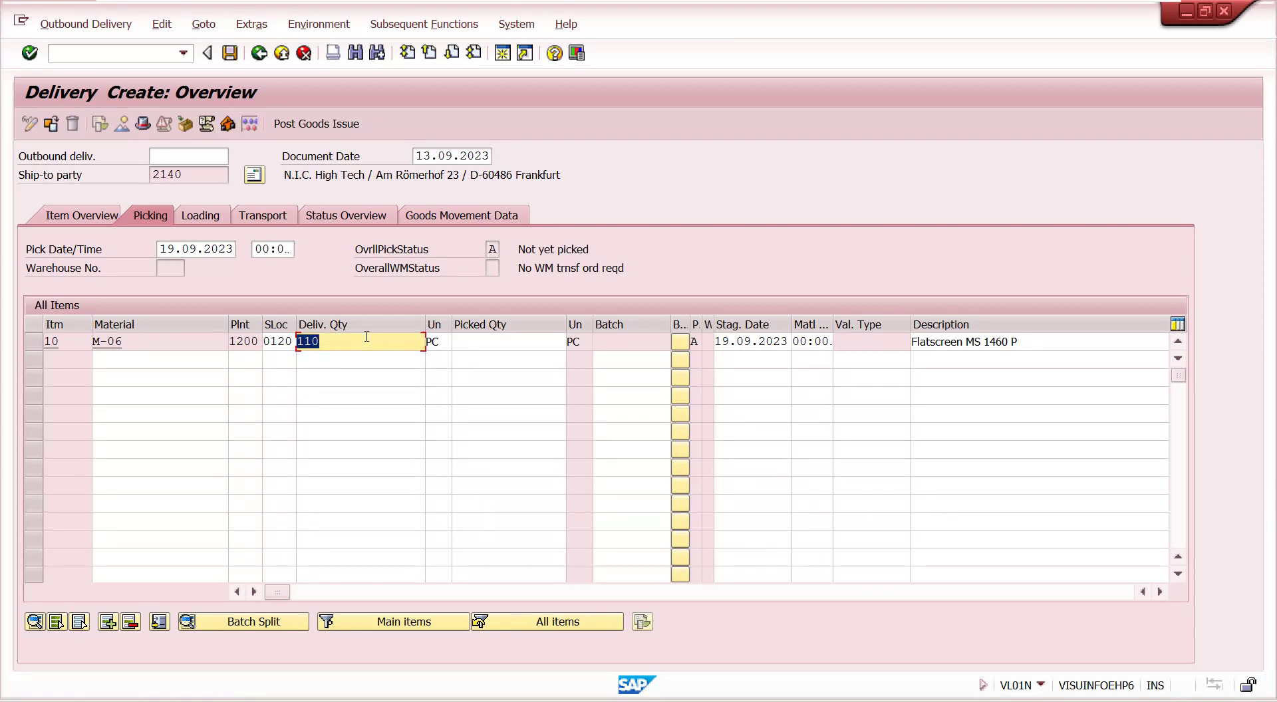
Try to raise the M-06 item's delivery quantity to 111 PC to test the overdelivery tolerance.
{"action": "left_click", "coordinate": [367, 336]}
{"action": "key", "text": "BackSpace"}
{"action": "type", "text": "1"}
{"action": "key", "text": "Return"}
Set the M-06 item's delivery quantity to 90 PC to test an underdelivery.
{"action": "left_click", "coordinate": [367, 336]}
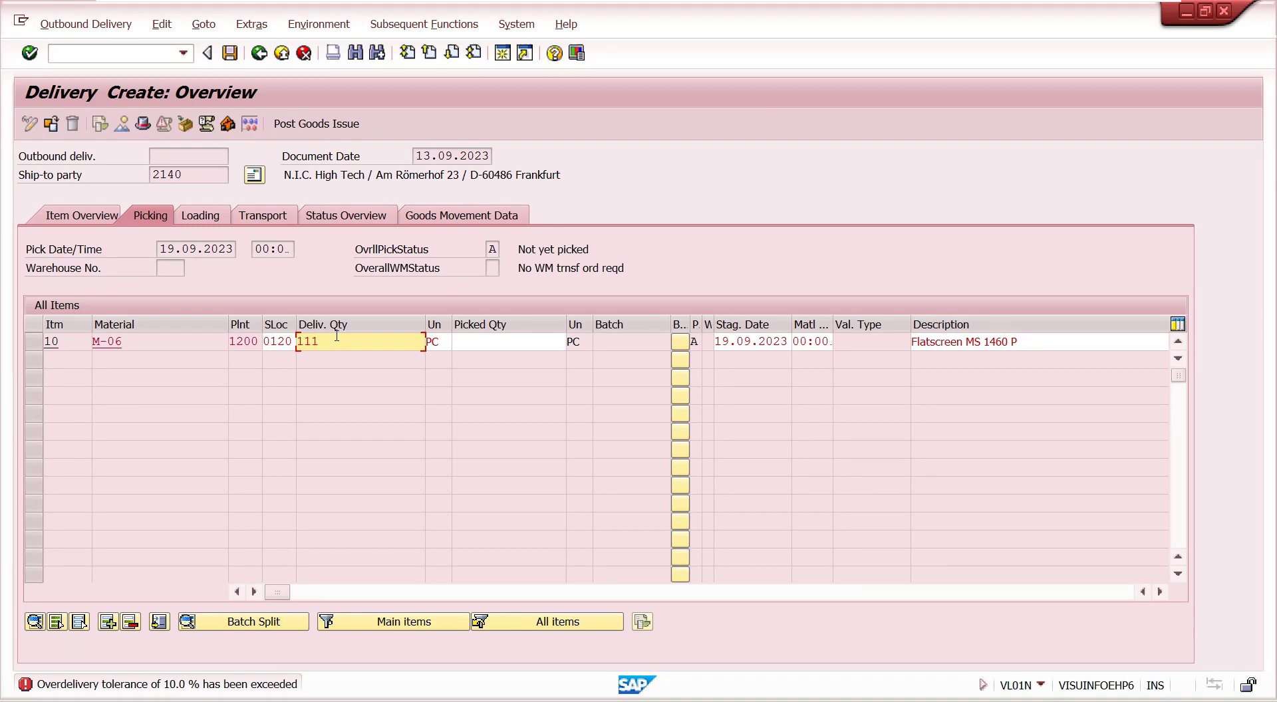
{"action": "key", "text": "BackSpace"}
{"action": "key", "text": "BackSpace"}
{"action": "key", "text": "BackSpace"}
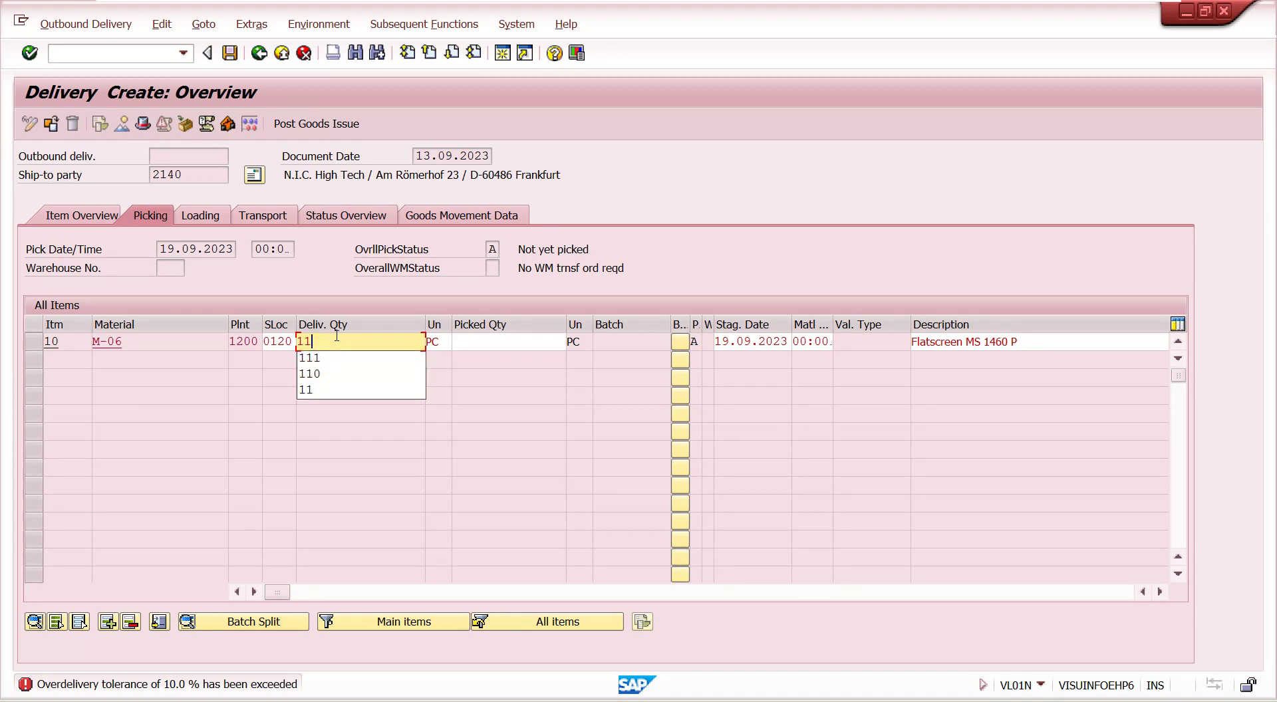
{"action": "type", "text": "90"}
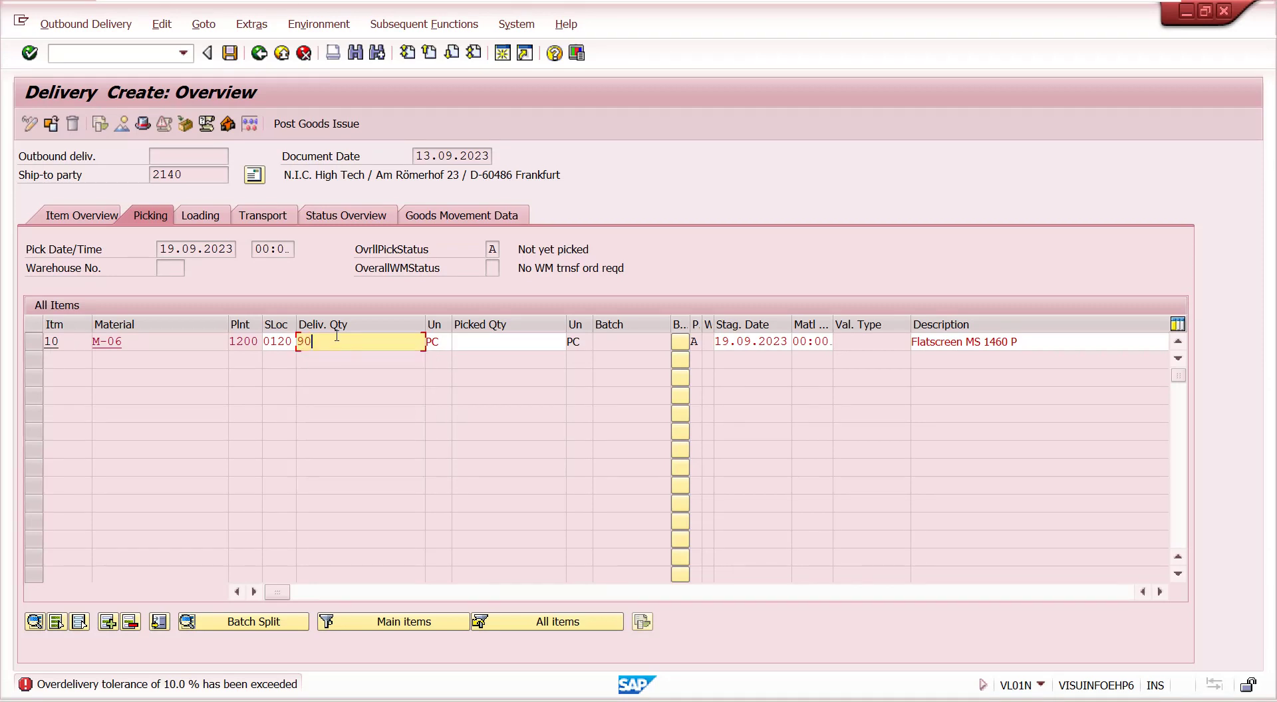
{"action": "key", "text": "Return"}
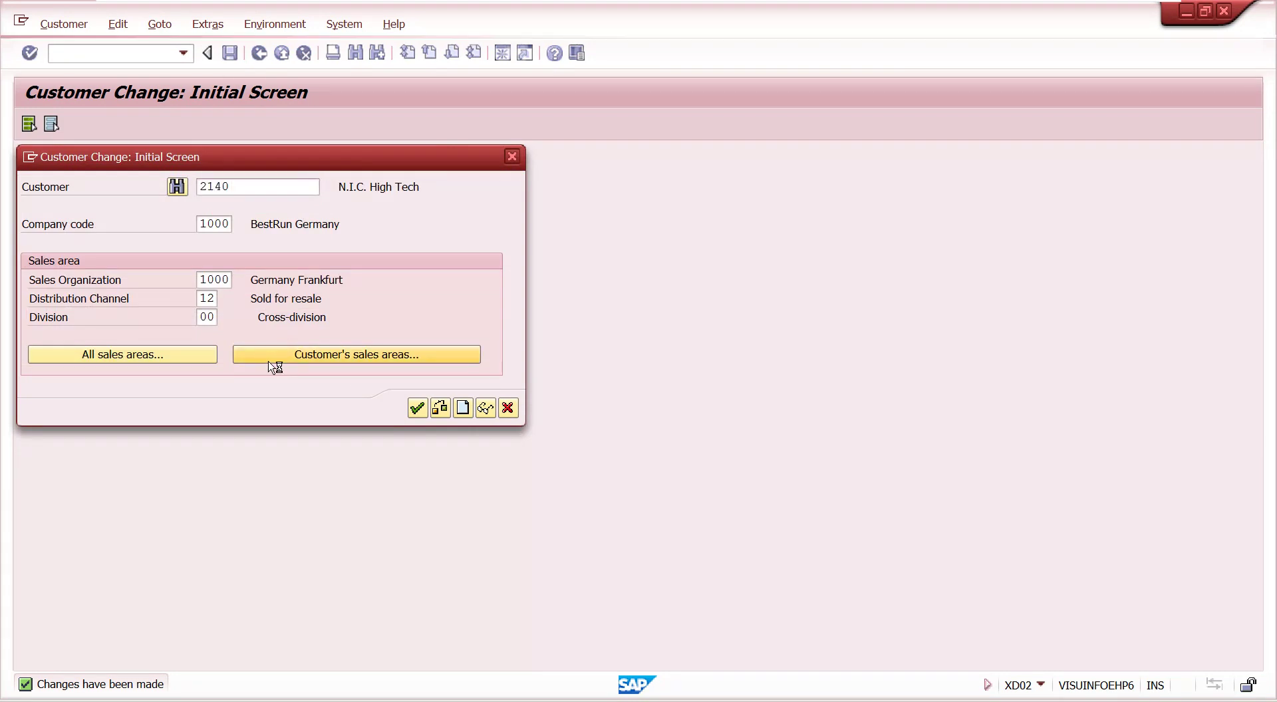
Open the customer's shipping data for sales area 1000, 12, 00 for changes and clear the overdelivery tolerance.
{"action": "left_click", "coordinate": [275, 361]}
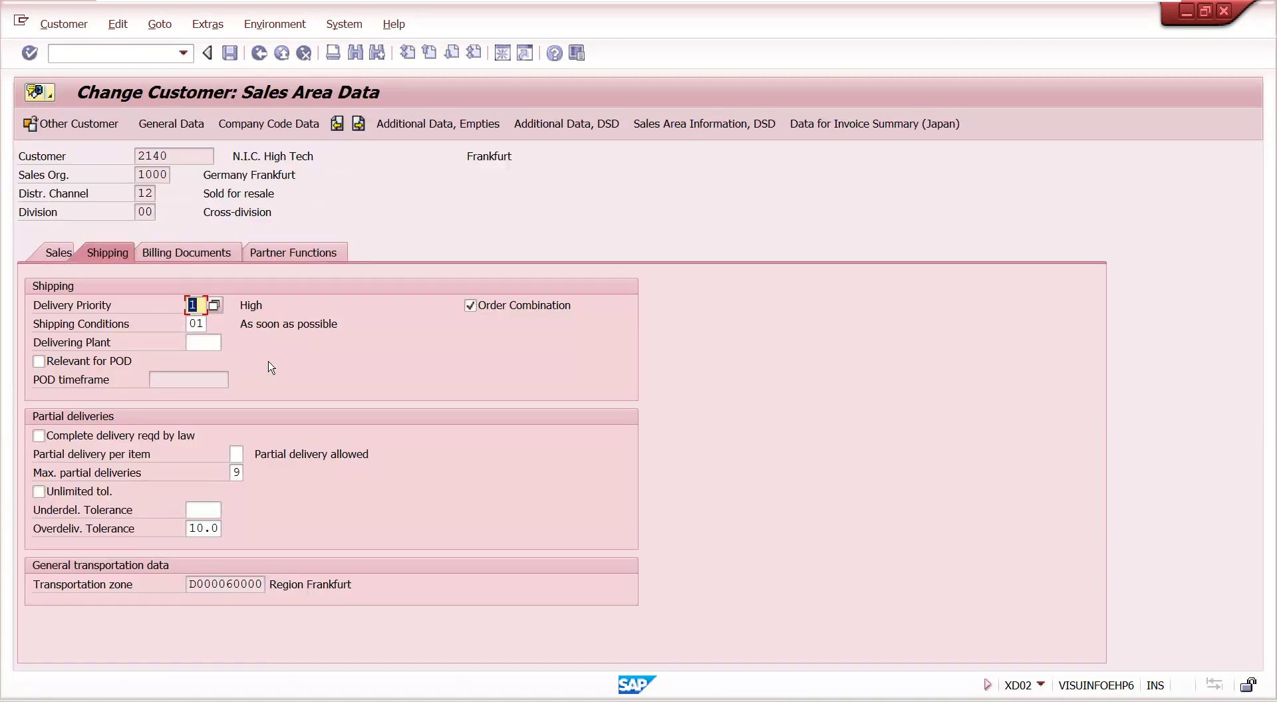
{"action": "left_click", "coordinate": [240, 456]}
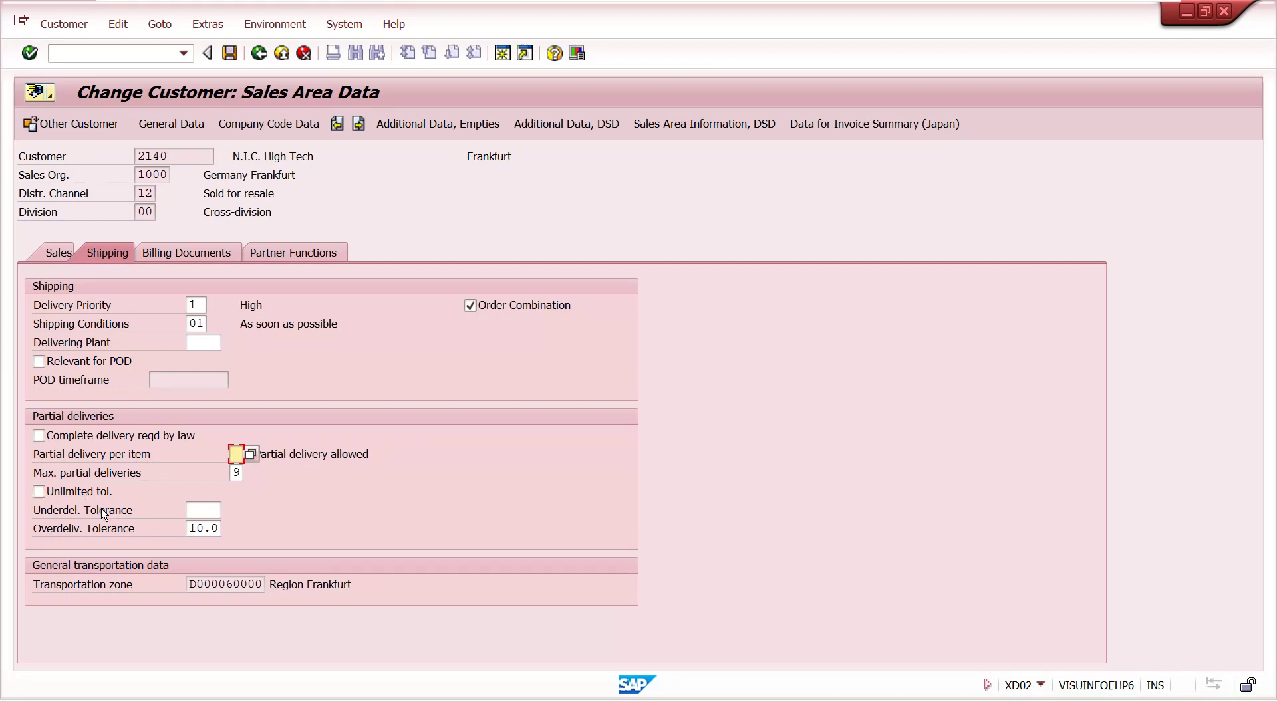
{"action": "left_click", "coordinate": [220, 530]}
{"action": "key", "text": "BackSpace"}
{"action": "key", "text": "BackSpace"}
{"action": "key", "text": "BackSpace"}
{"action": "key", "text": "BackSpace"}
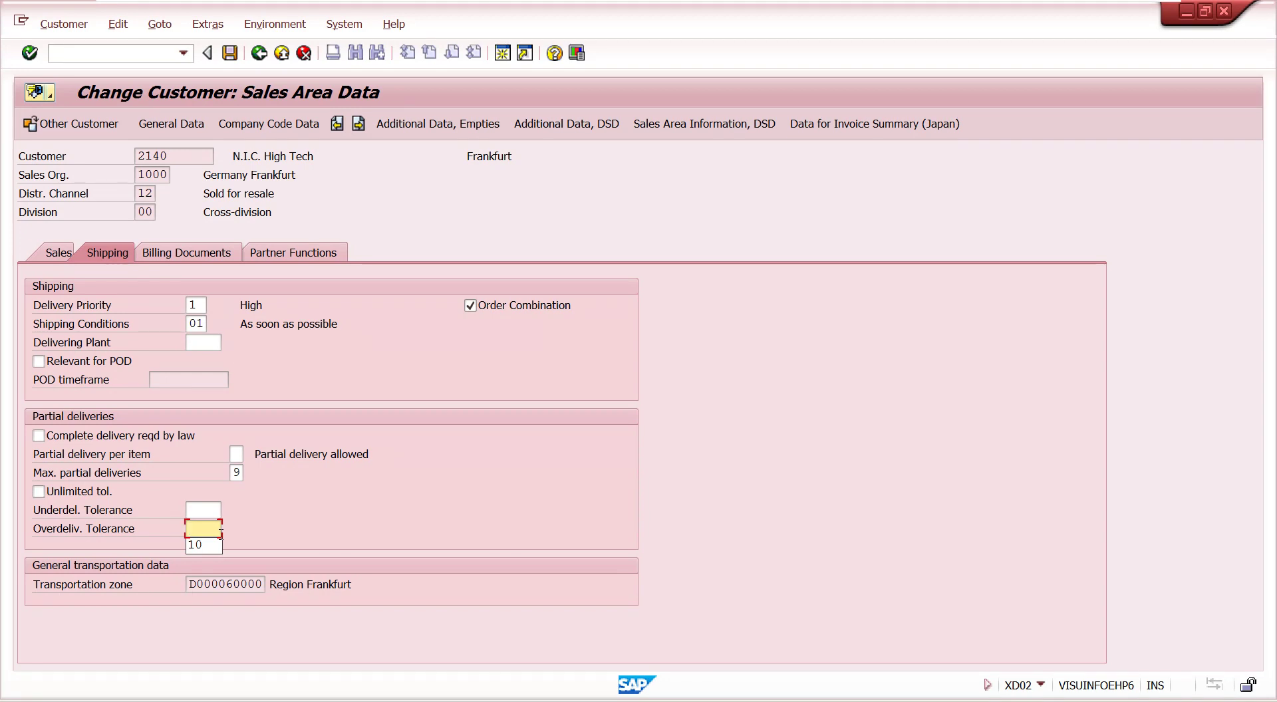
{"action": "left_click", "coordinate": [238, 469]}
{"action": "left_click", "coordinate": [209, 509]}
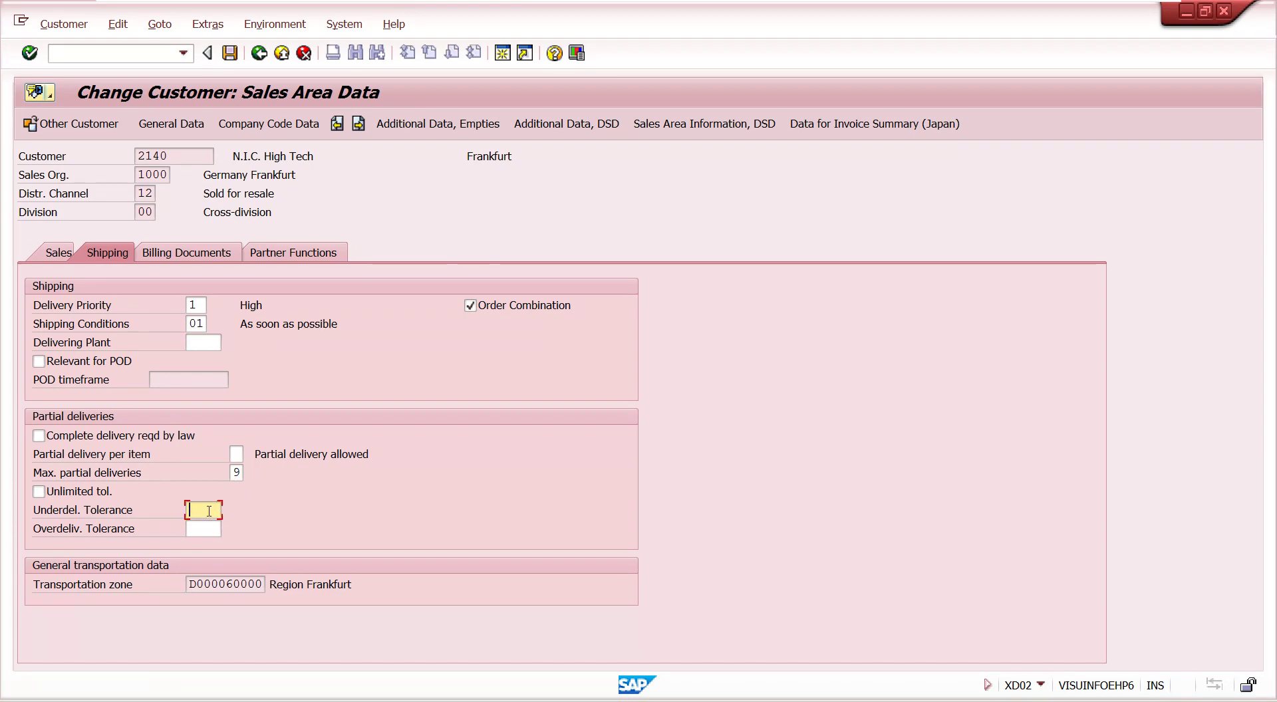
{"action": "left_click", "coordinate": [205, 531]}
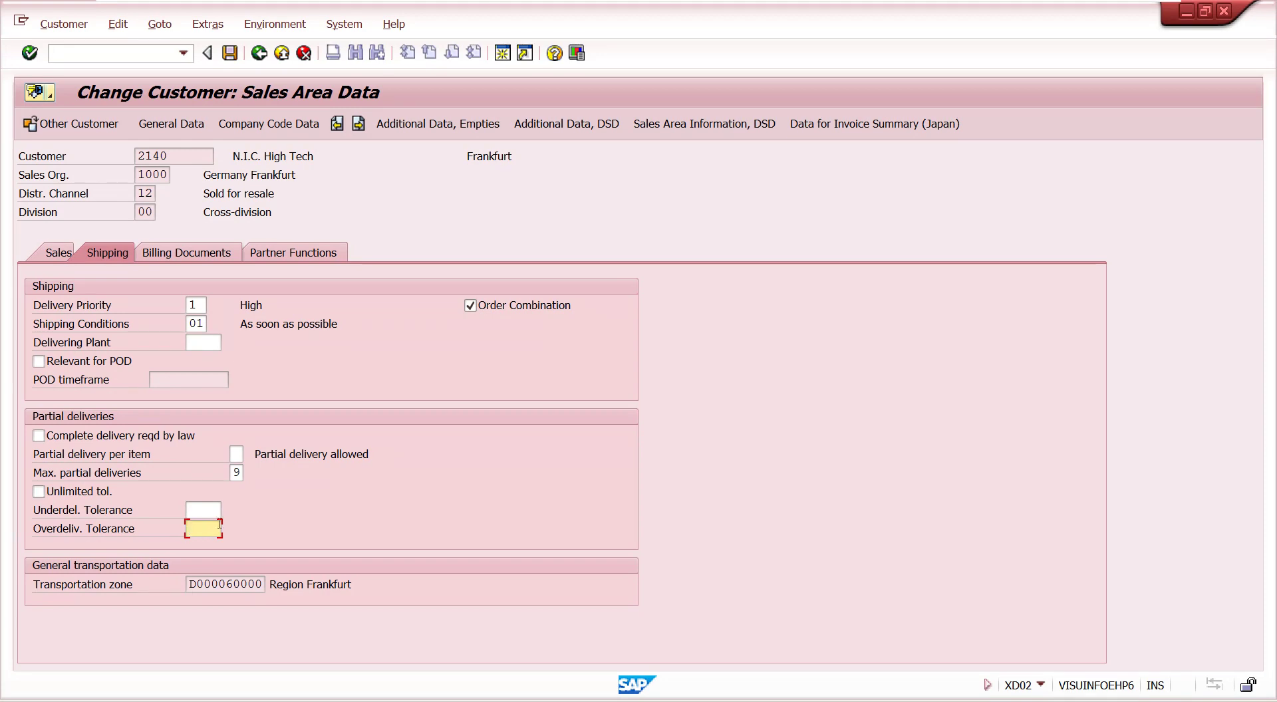
{"action": "left_click", "coordinate": [237, 473]}
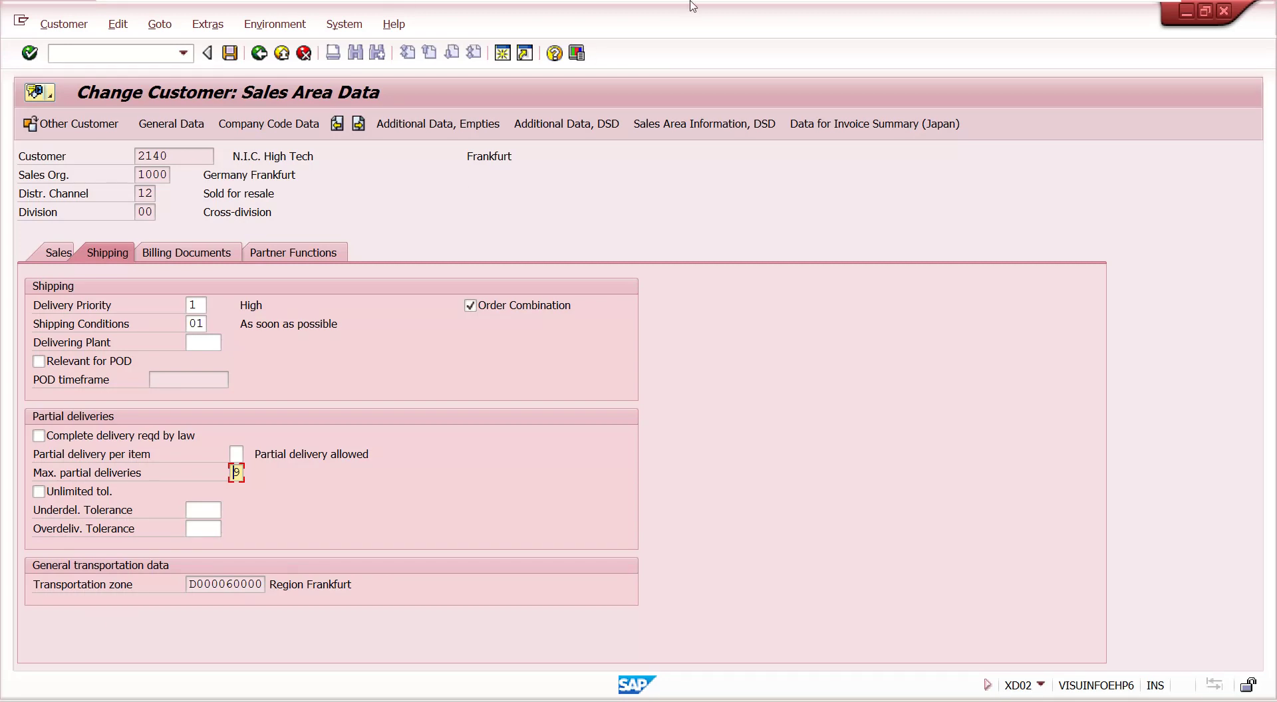
{"action": "mouse_move", "coordinate": [678, 4]}
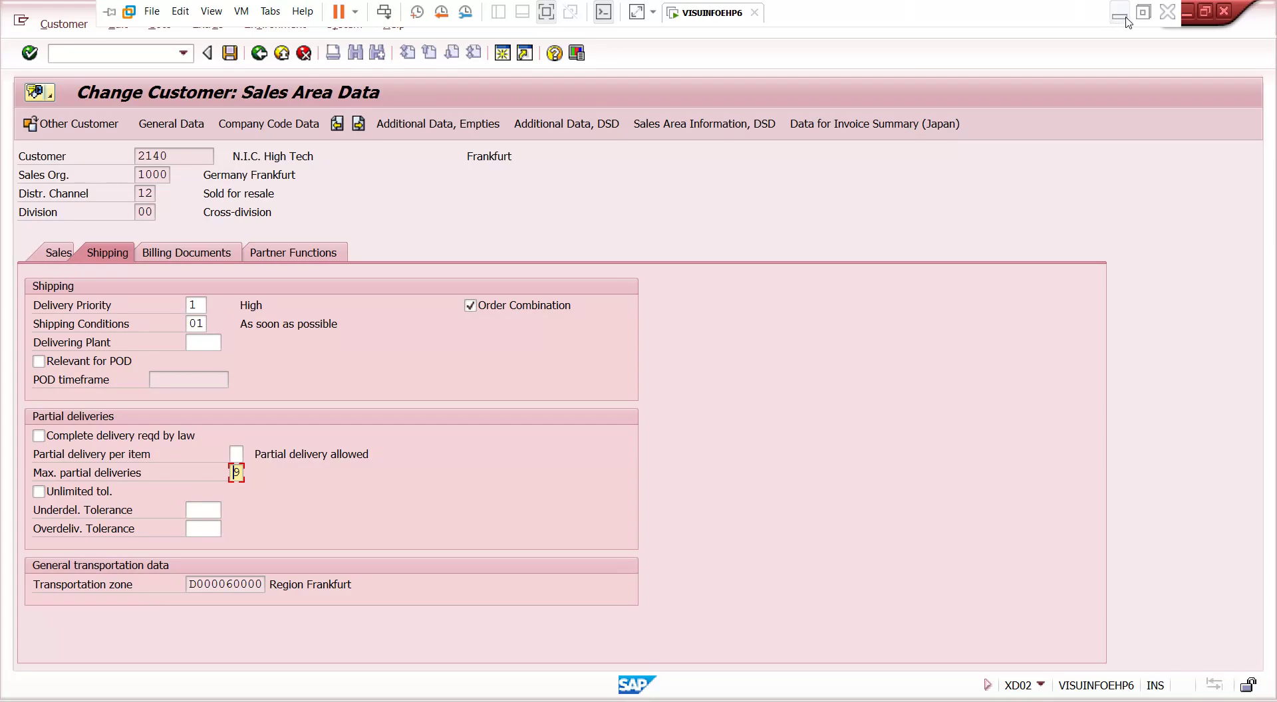